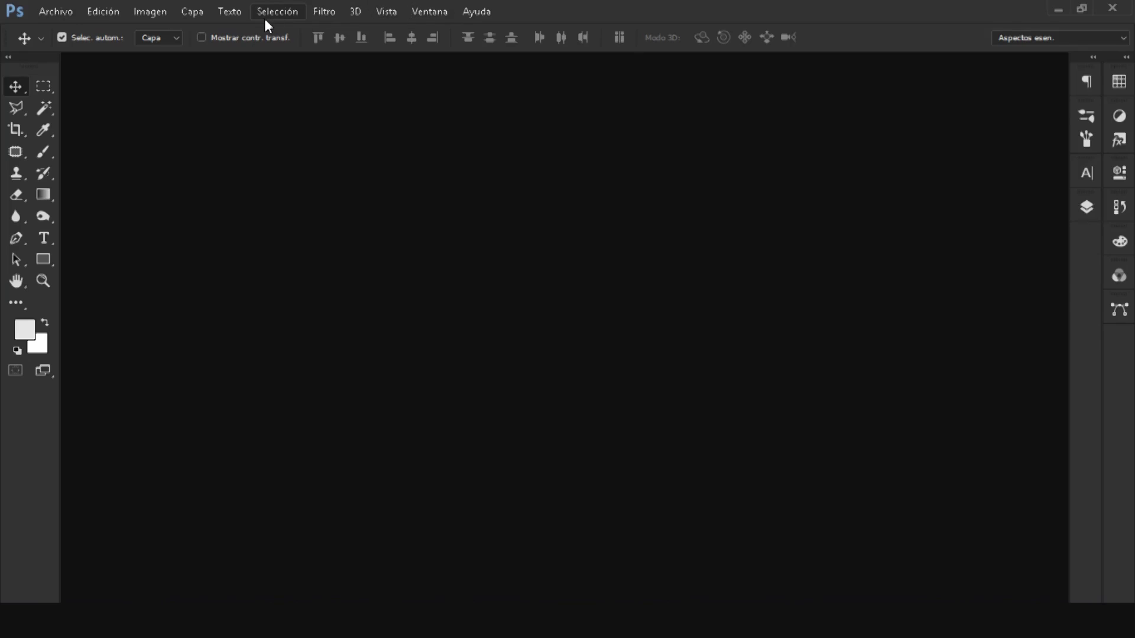
Browse the Archivo and Edit menus, then close them.
left_click(58, 13)
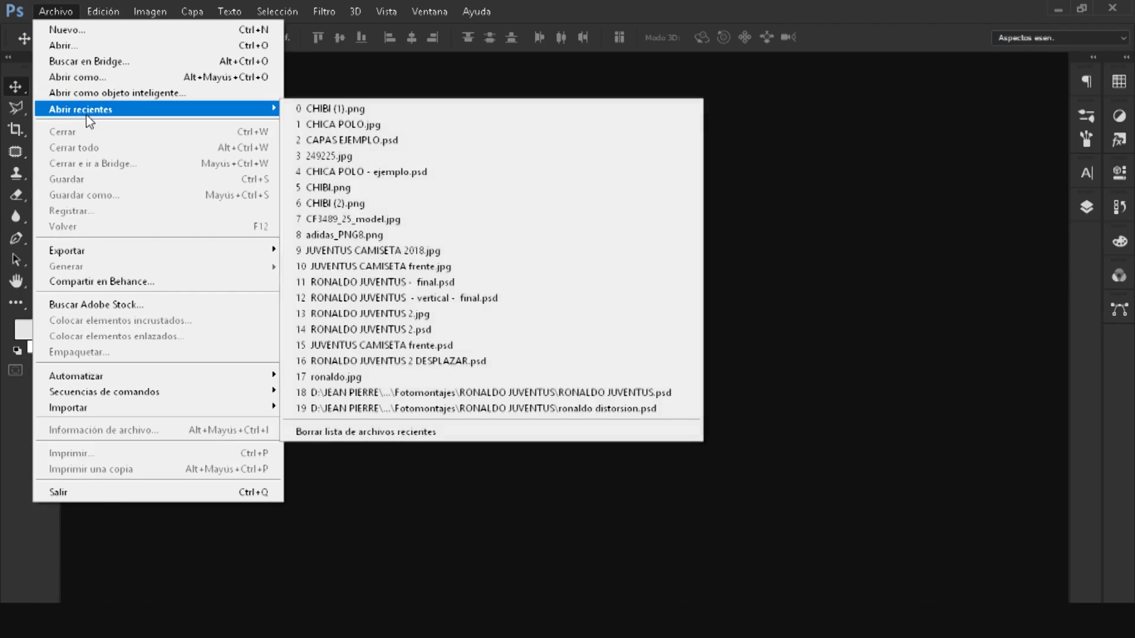
left_click(63, 14)
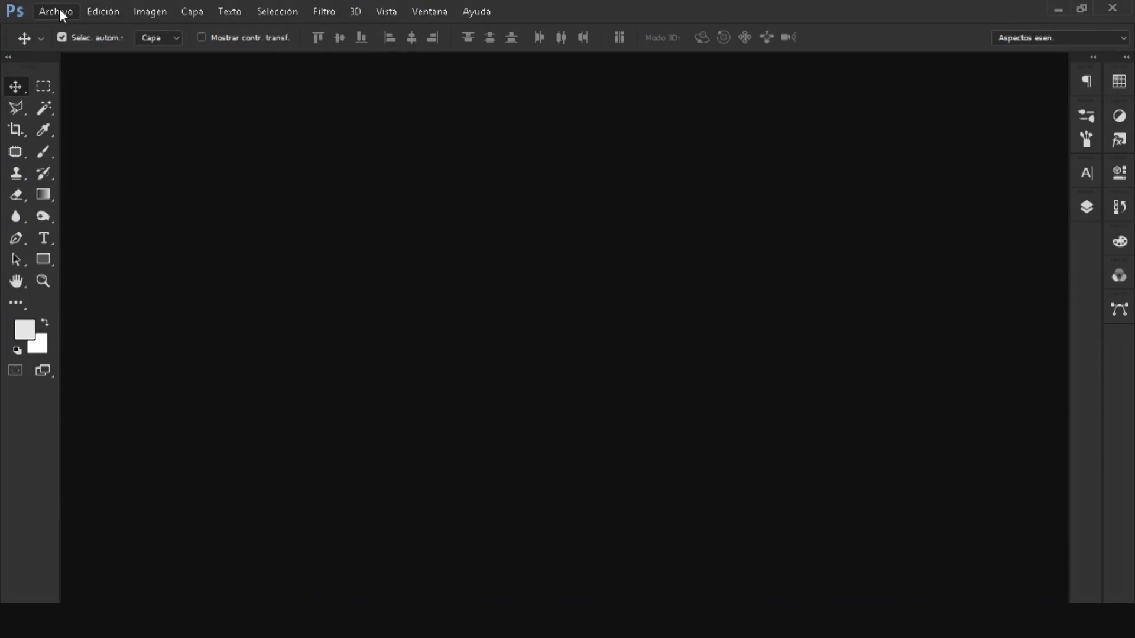
left_click(47, 14)
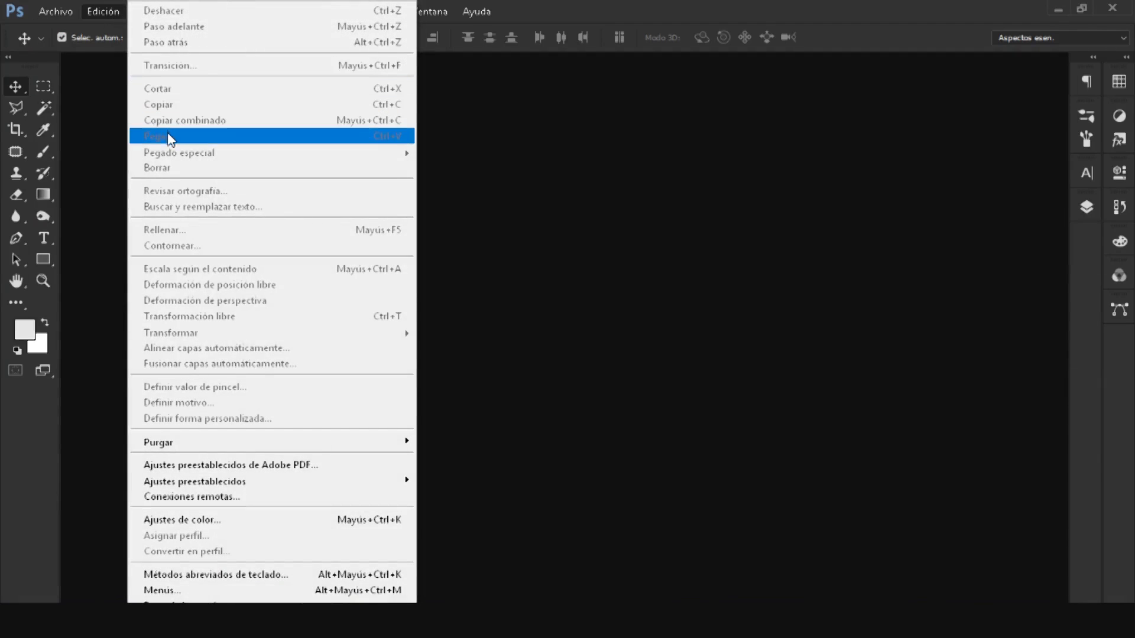
left_click(110, 80)
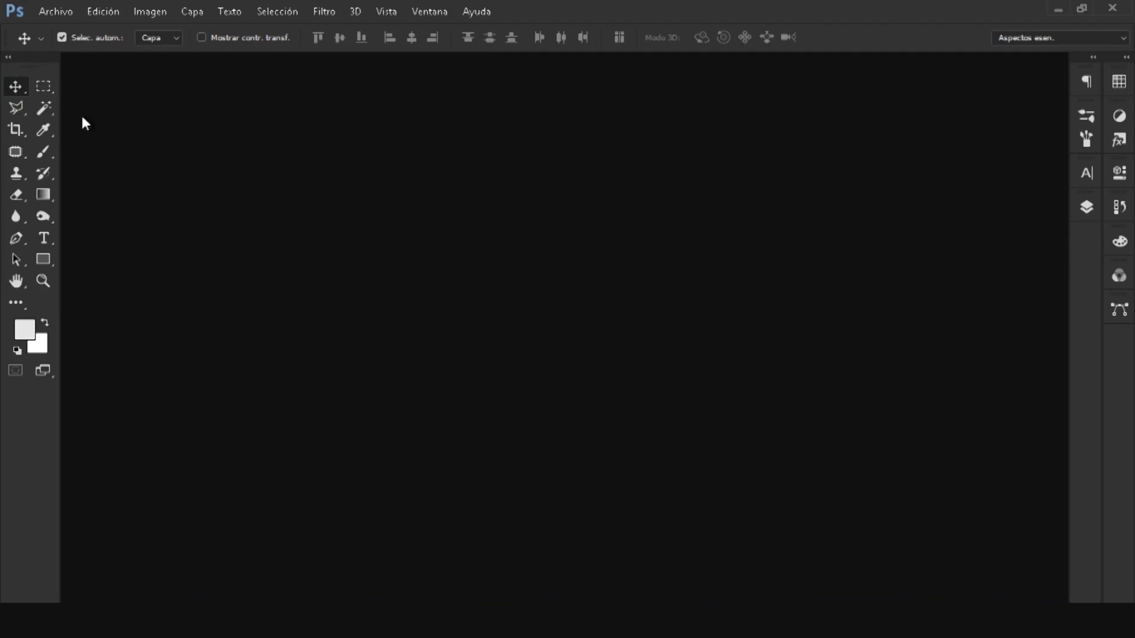
Try the Brush, Rectangular Marquee, Lasso and Crop tools, then return to Move.
left_click(42, 155)
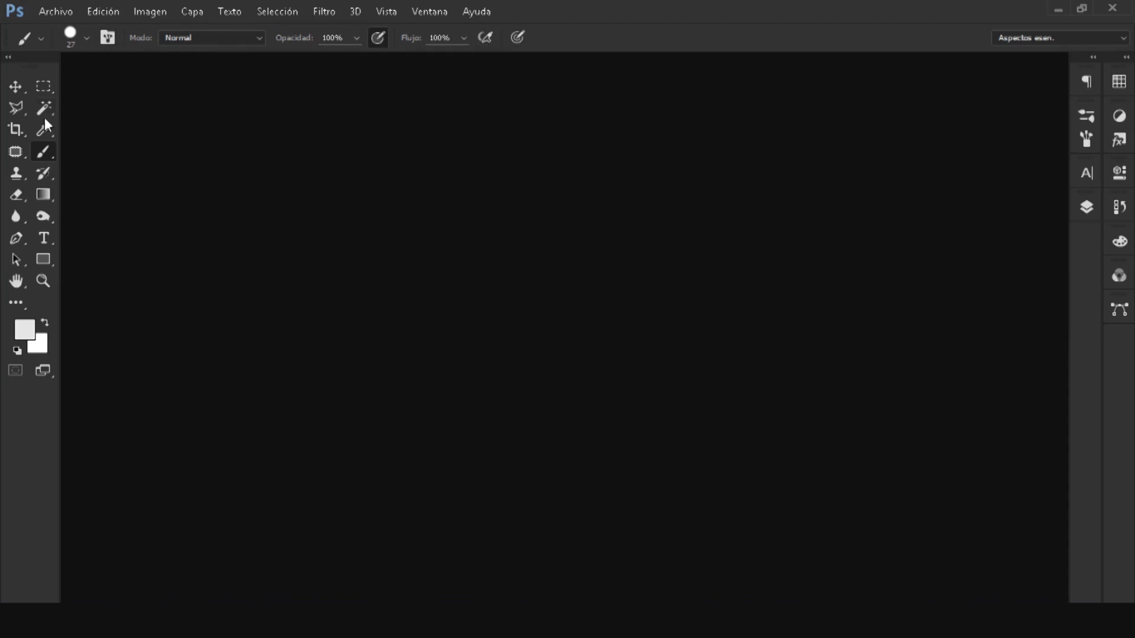
left_click(15, 87)
left_click(42, 86)
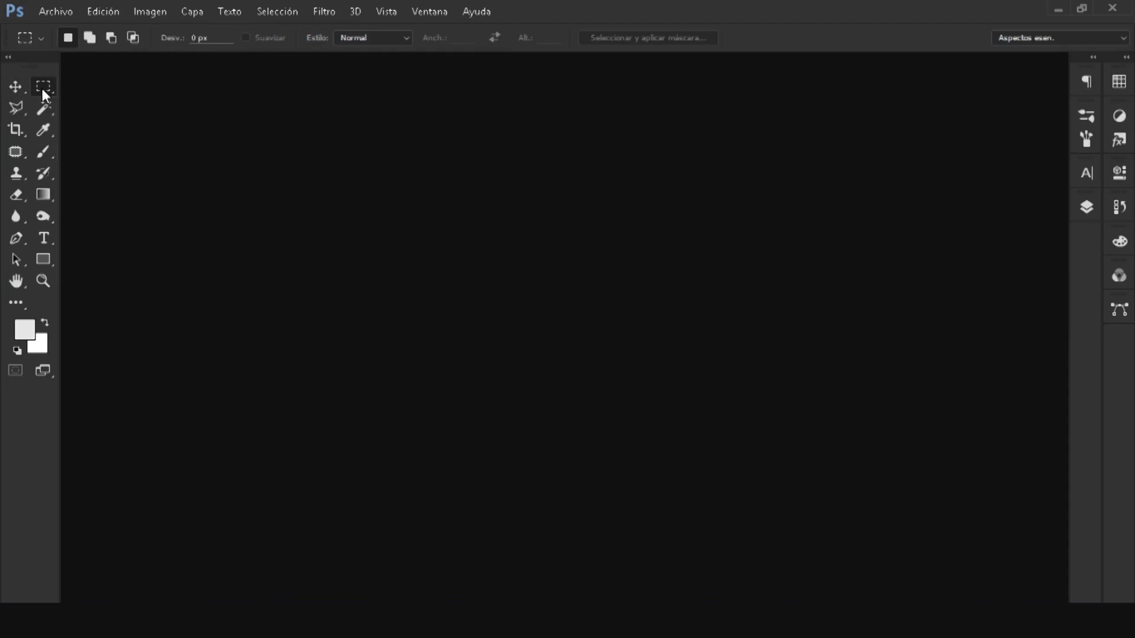
left_click(14, 108)
left_click(18, 130)
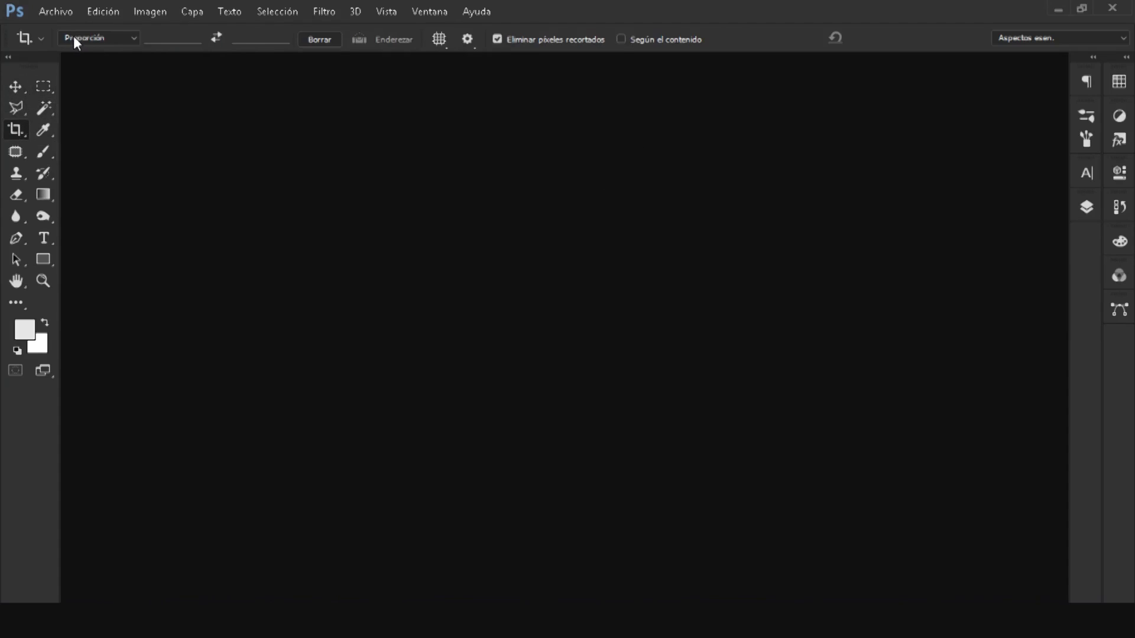
key("v")
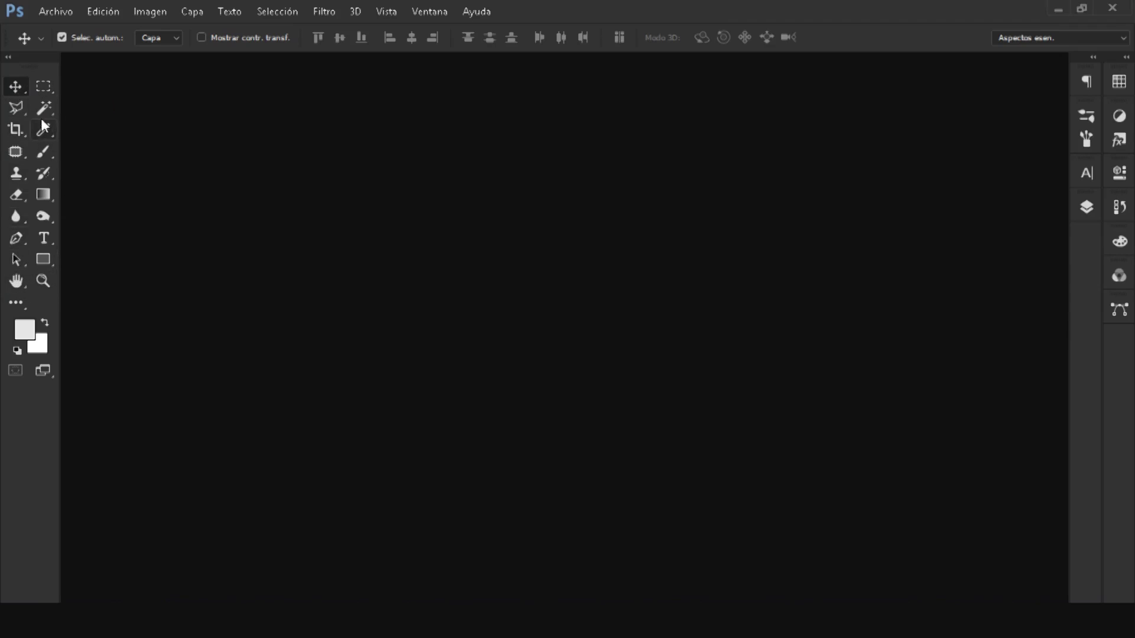
Browse the brush, healing and history brush tool variants, ending on the Clone Stamp tool.
left_click(42, 153)
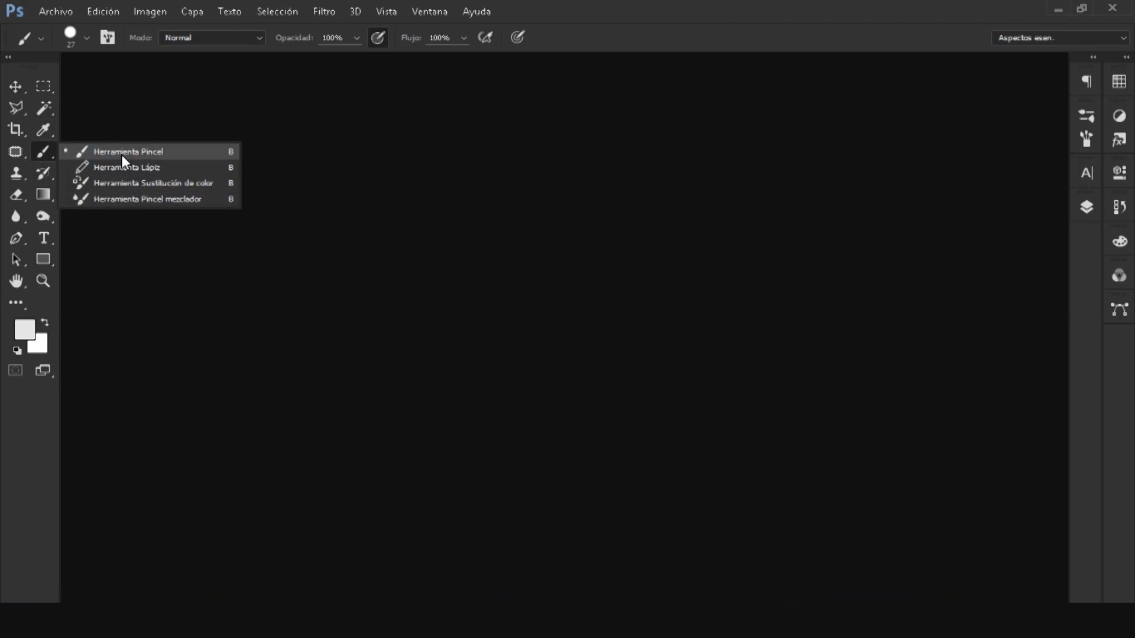
left_click(16, 151)
right_click(17, 152)
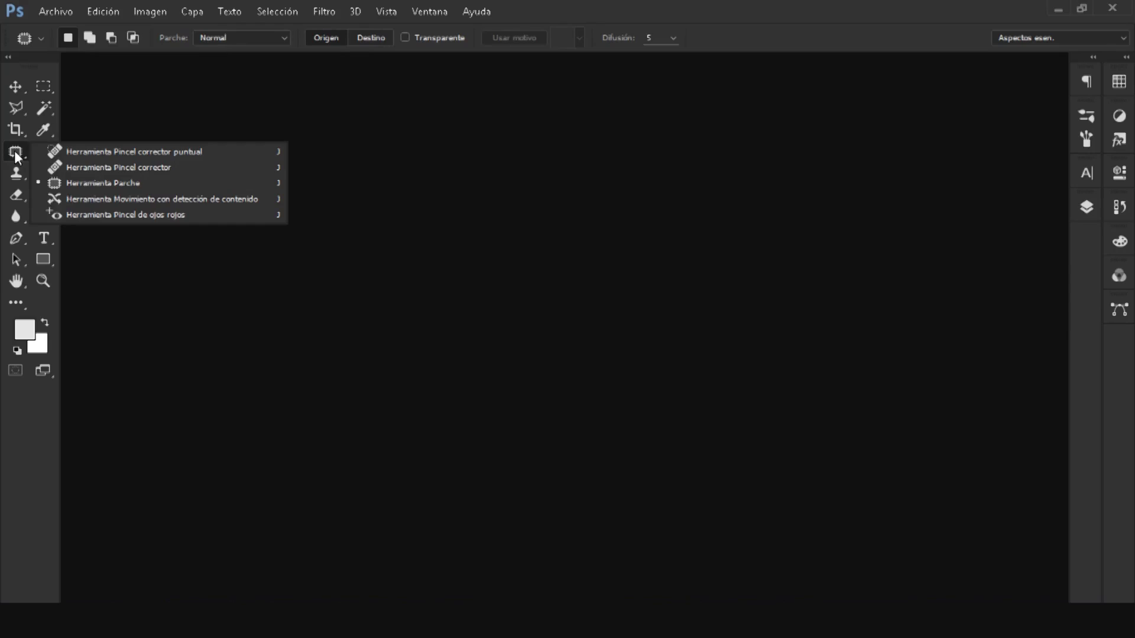
left_click(93, 157)
left_click(37, 176)
right_click(37, 176)
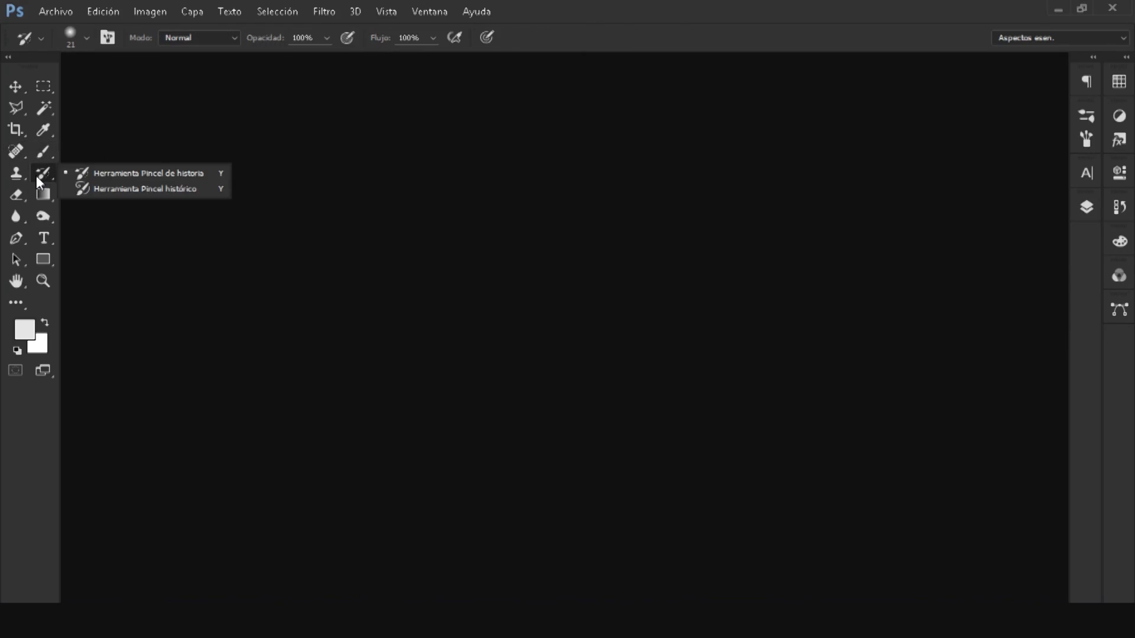
left_click(16, 176)
right_click(16, 175)
left_click(16, 177)
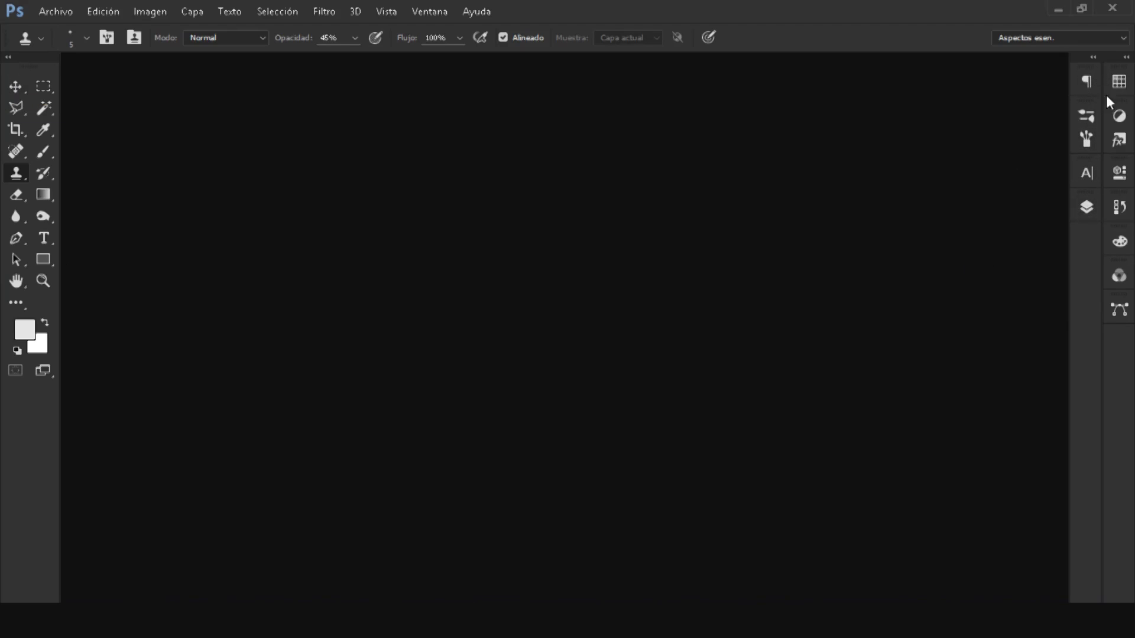
Expand and collapse the Color panel twice from the right dock.
left_click(1120, 242)
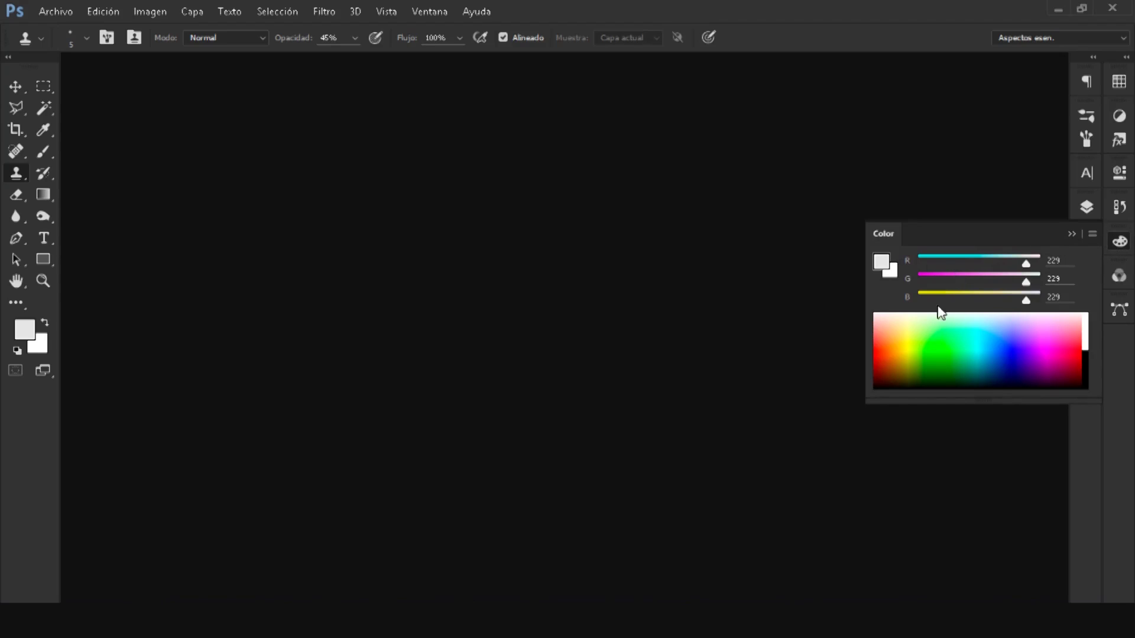
left_click(1119, 244)
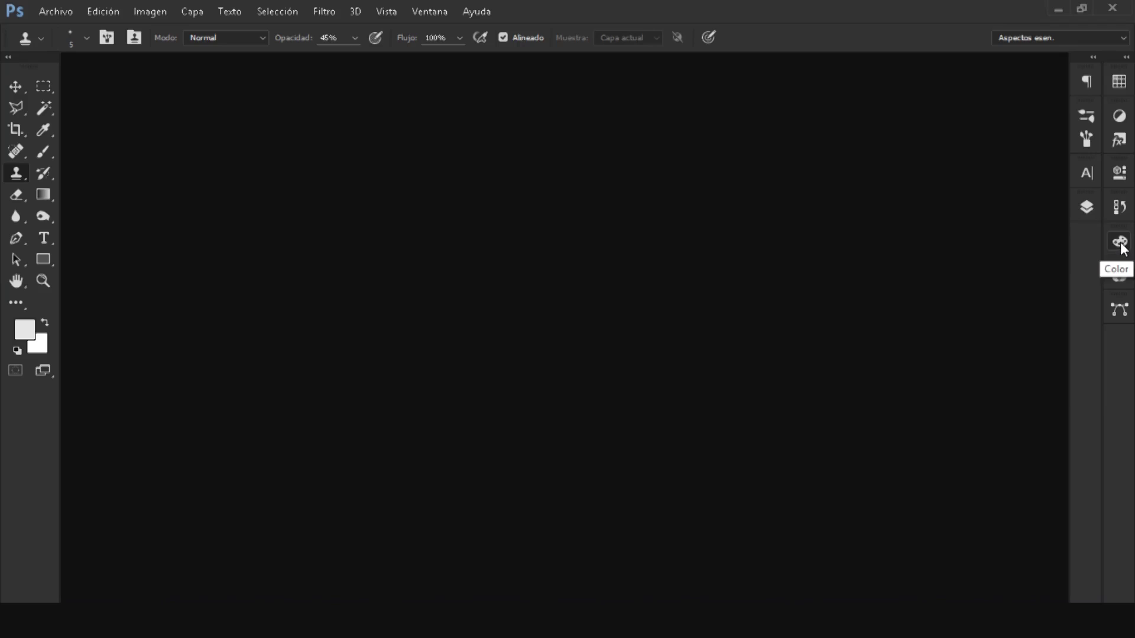
left_click(1119, 243)
left_click(1119, 242)
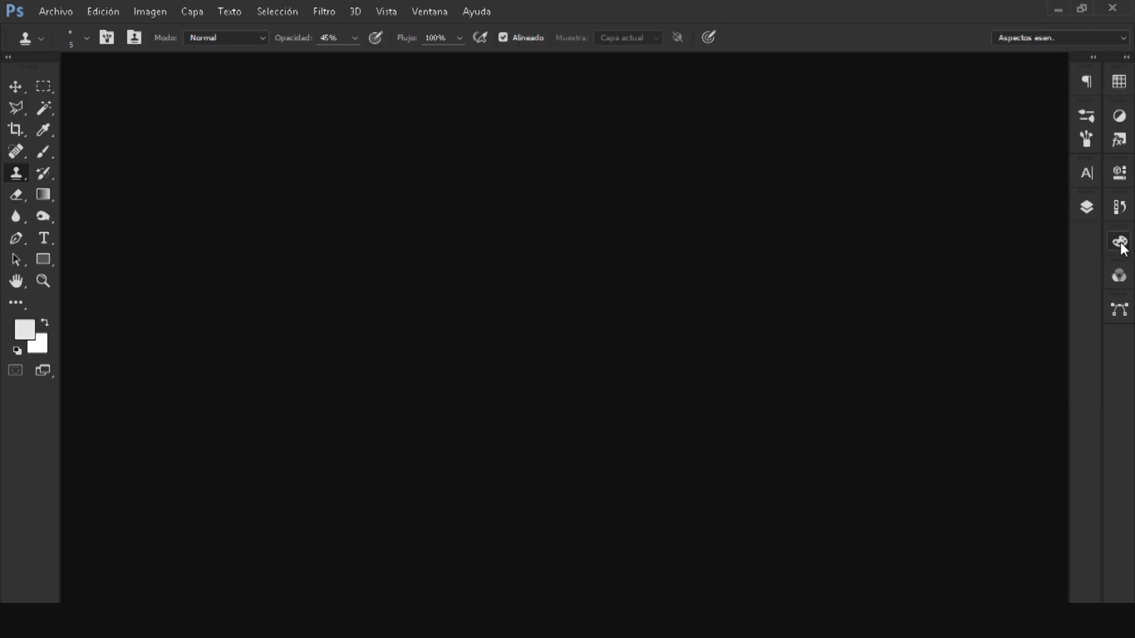
Expand and collapse the Capas panel, return to the Move tool and show the Archivo menu.
left_click(1119, 275)
left_click(1086, 207)
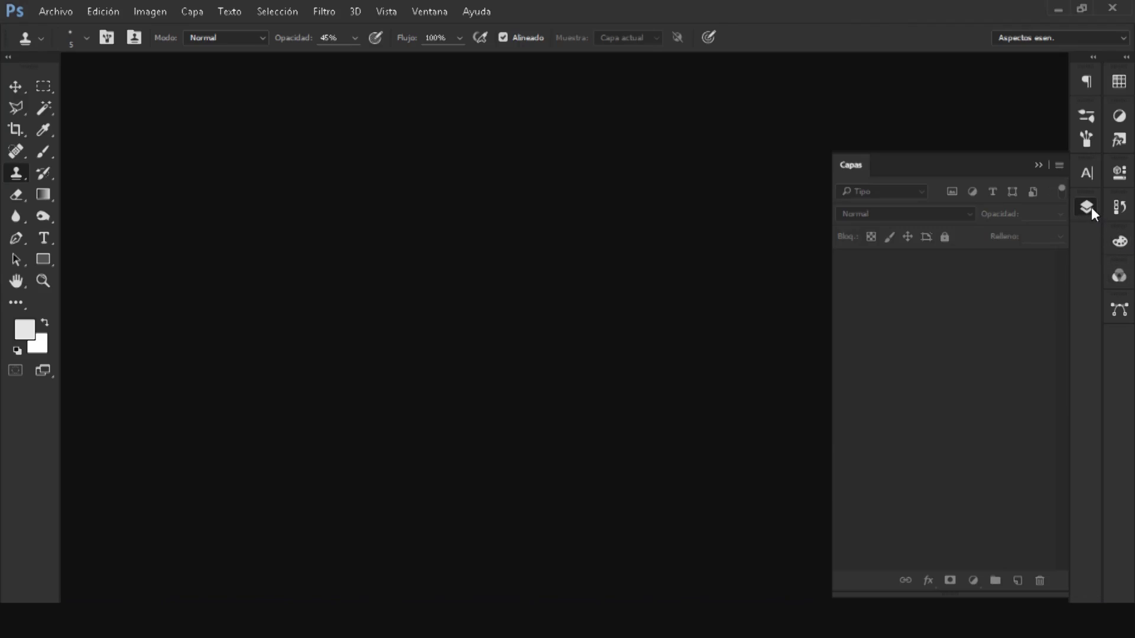
left_click(1086, 174)
key("v")
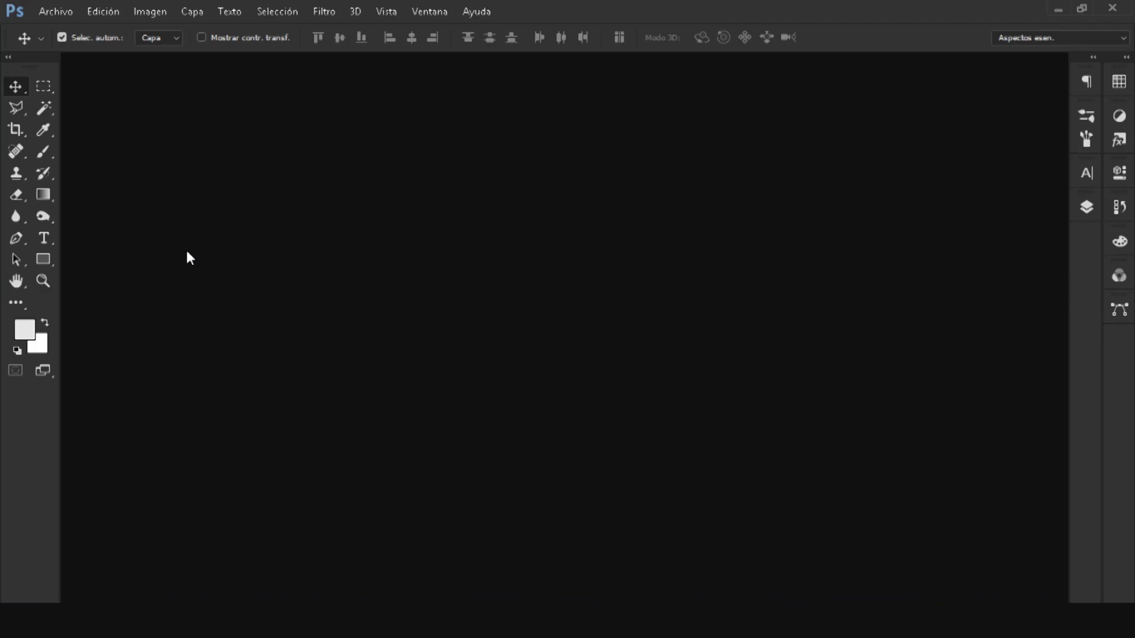
left_click(59, 14)
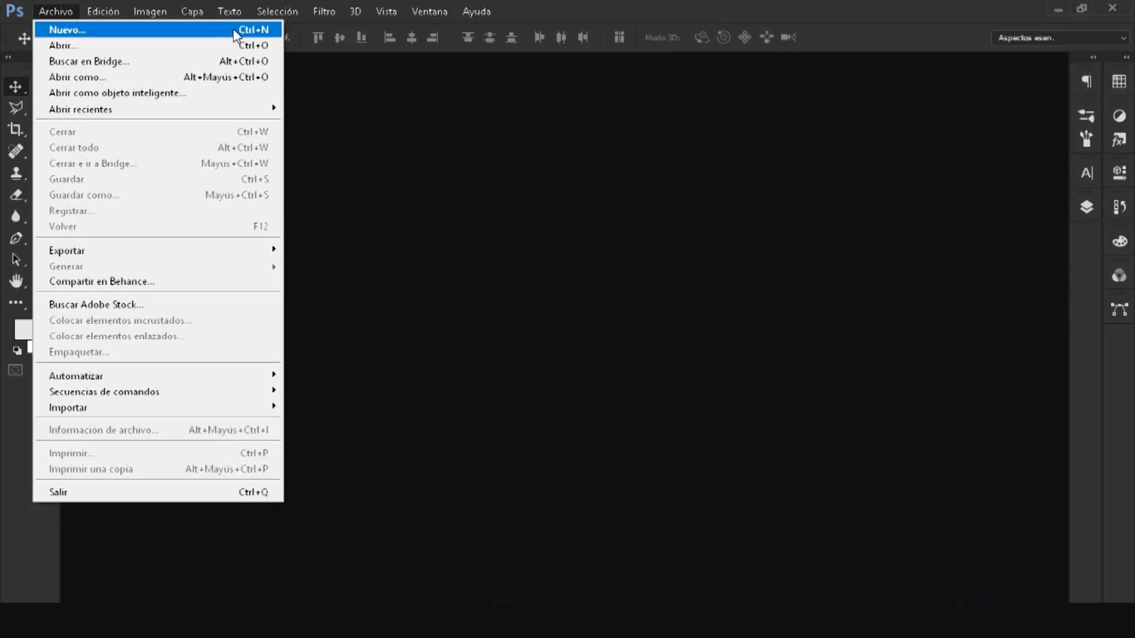
Start a new document from Archivo > Nuevo and name it 'PRIIMER TRABAJO'.
left_click(233, 35)
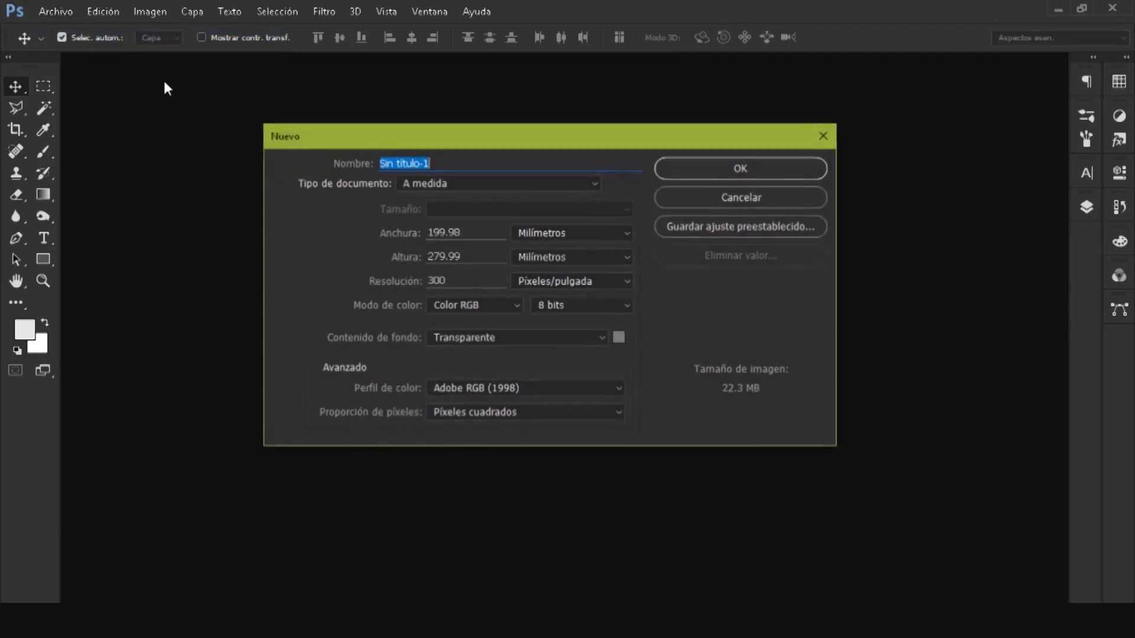
left_click_drag(440, 132, 462, 134)
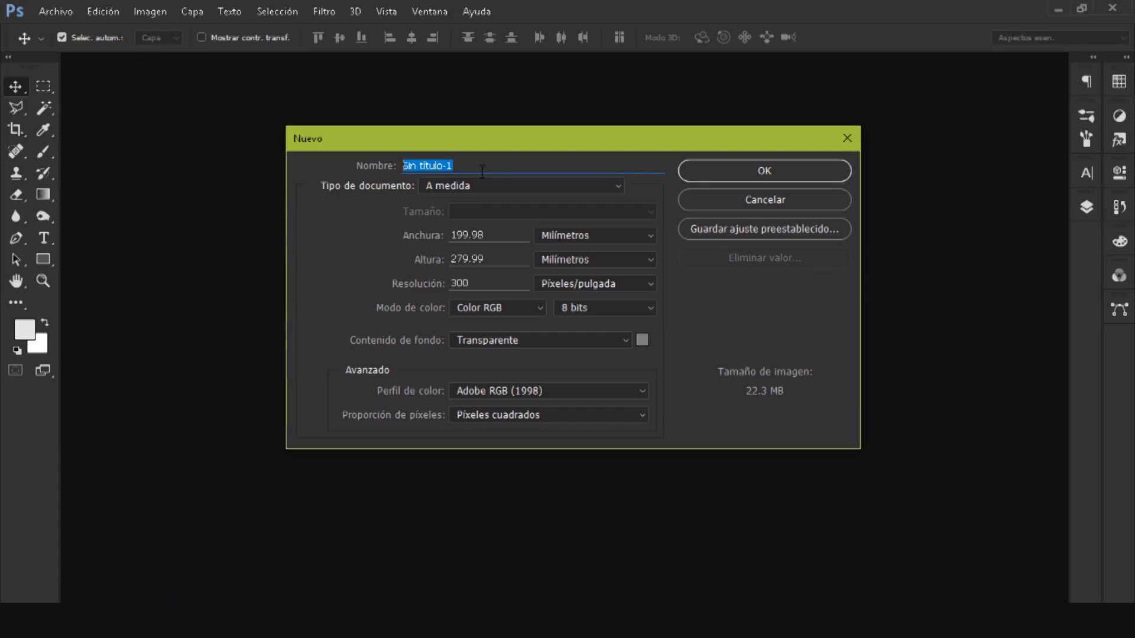
type("P")
key("BackSpace")
type("PRIIME")
type("R TRABAJO")
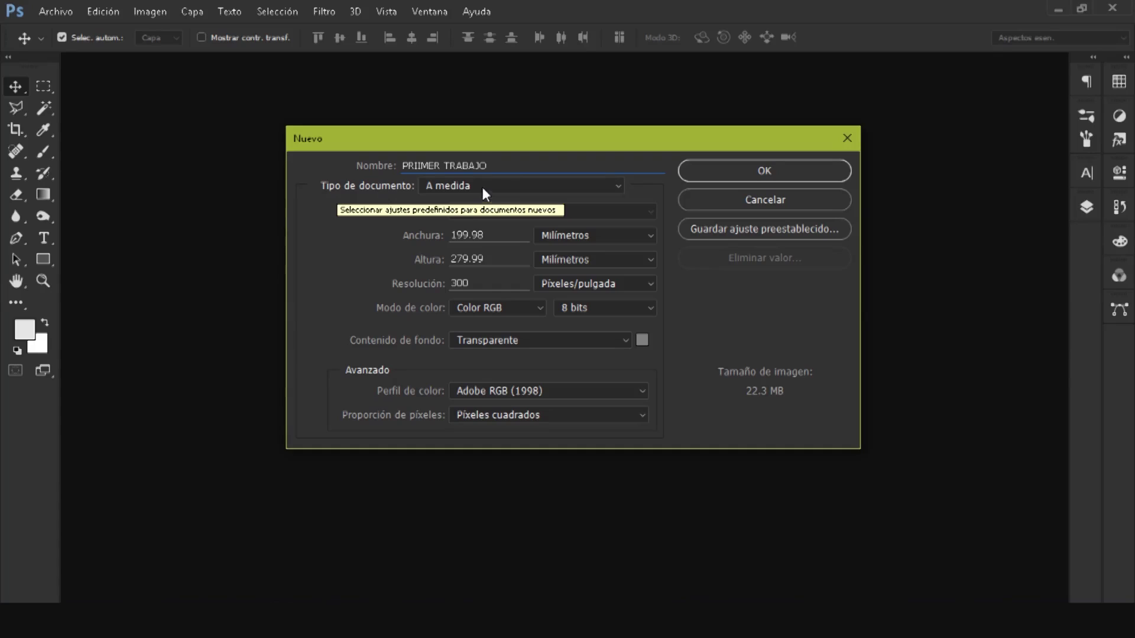
left_click(463, 186)
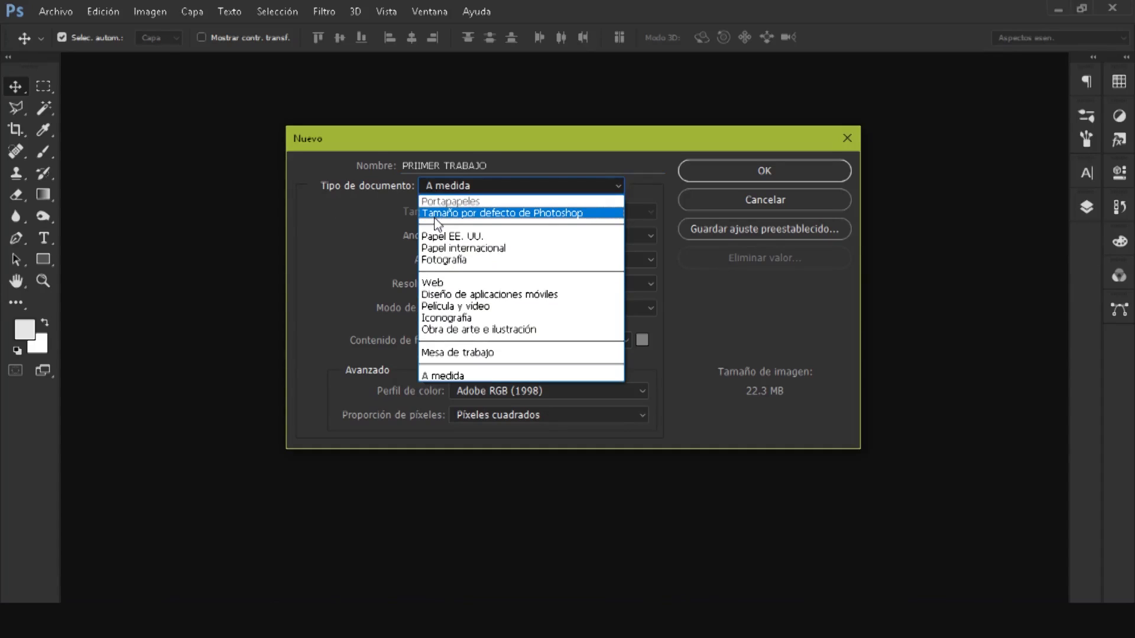
Try the Photography preset at 8 x 10, 5 x 7 and 4 x 6 sizes.
left_click(476, 248)
left_click(459, 188)
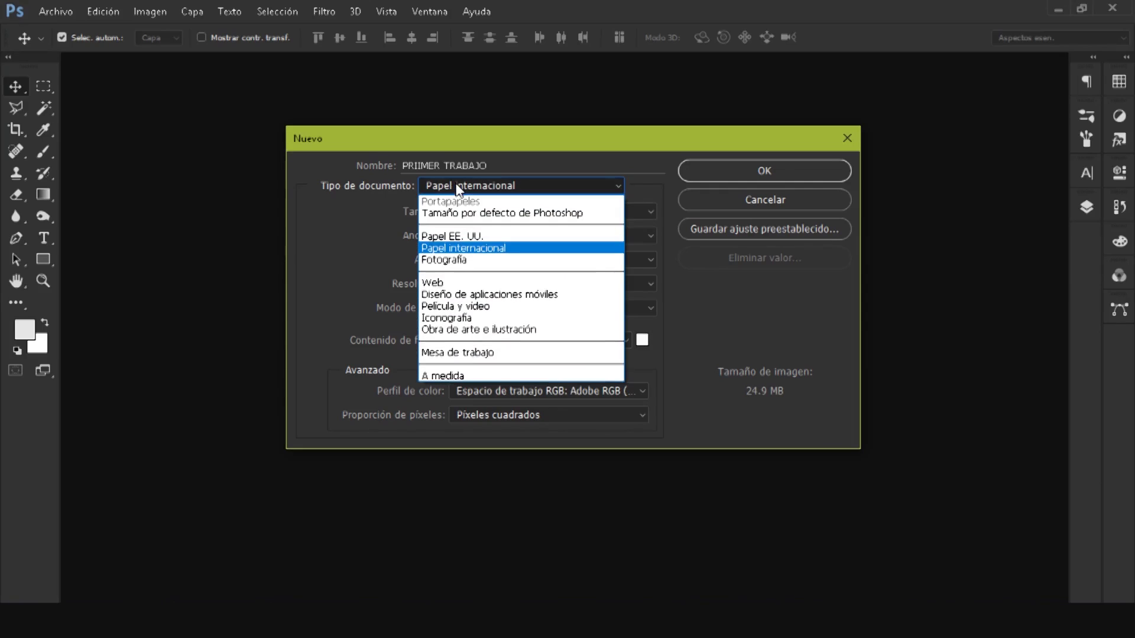
left_click(455, 262)
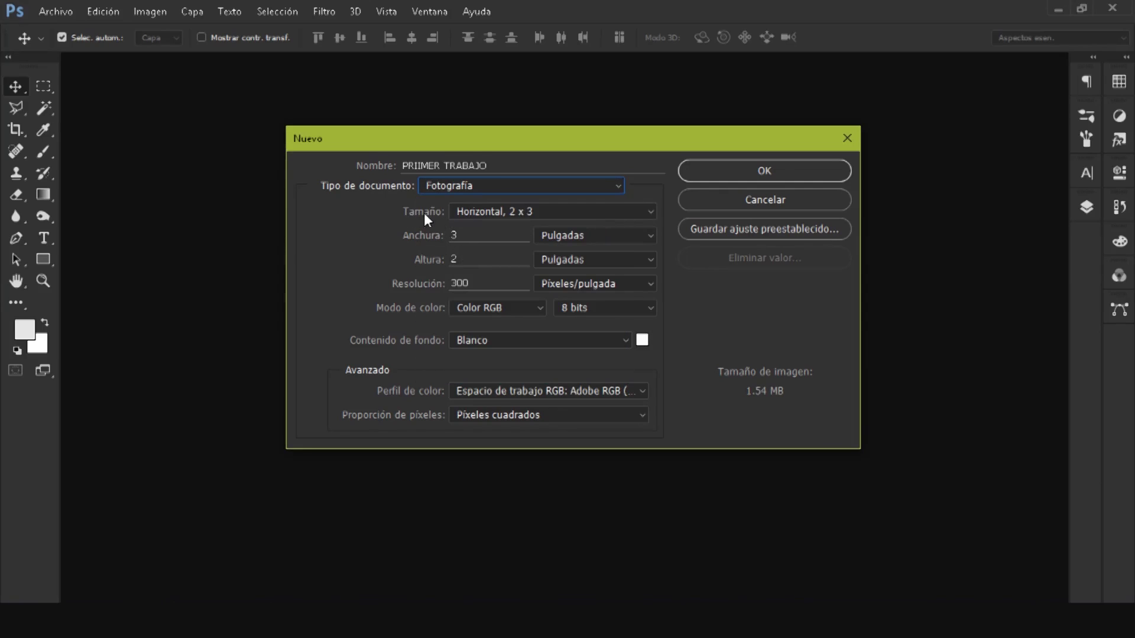
left_click(474, 210)
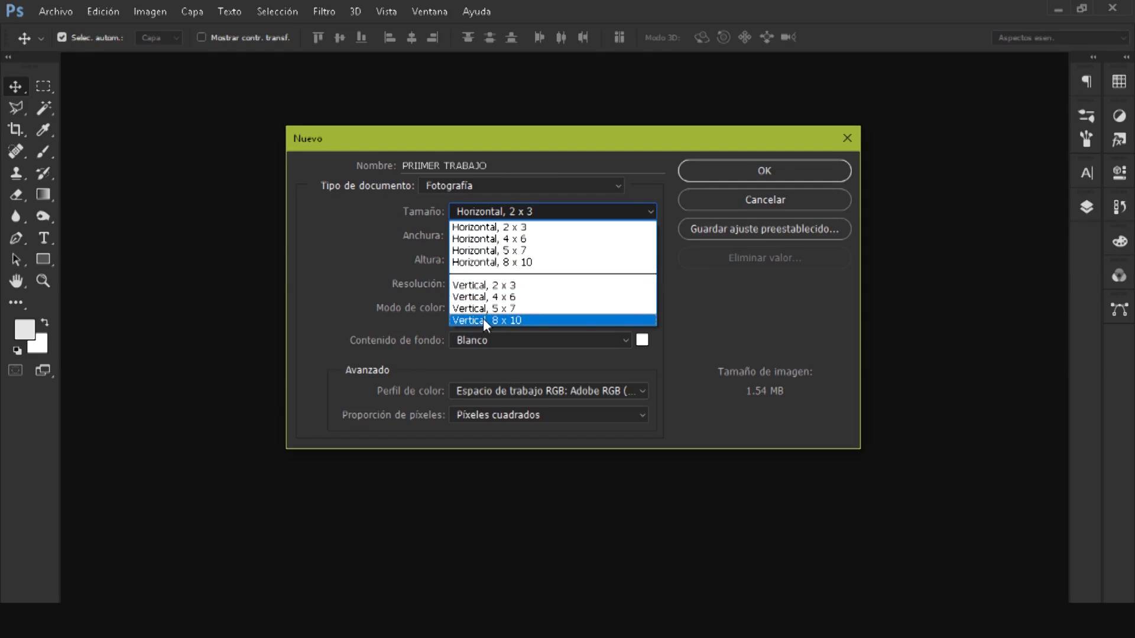
left_click(483, 319)
left_click(485, 214)
left_click(487, 251)
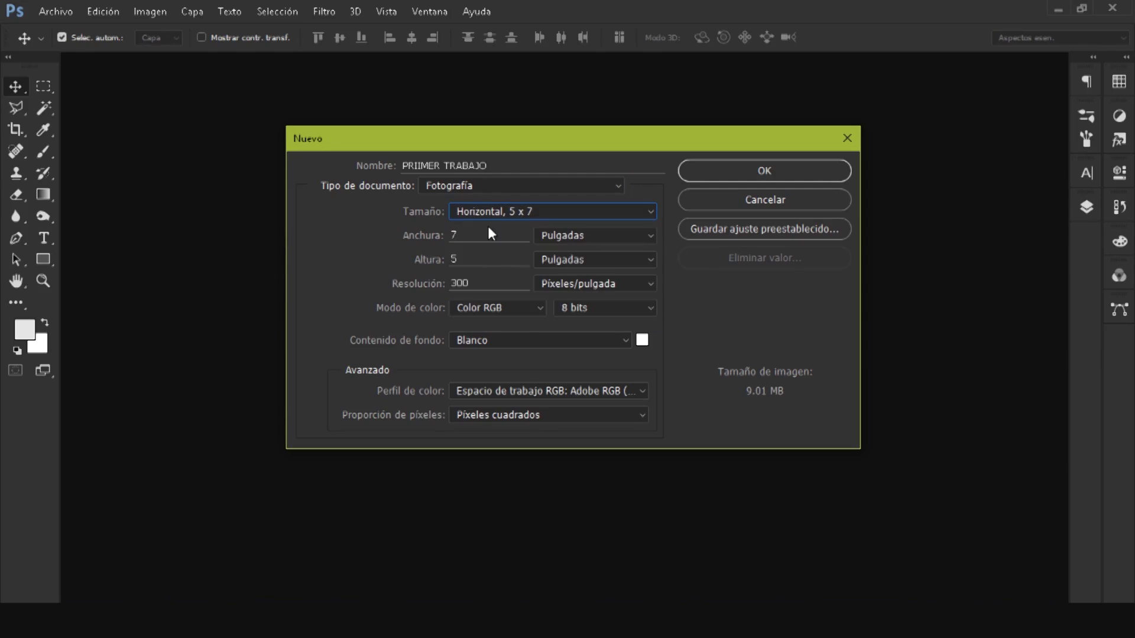
left_click(487, 212)
left_click(488, 262)
left_click(487, 213)
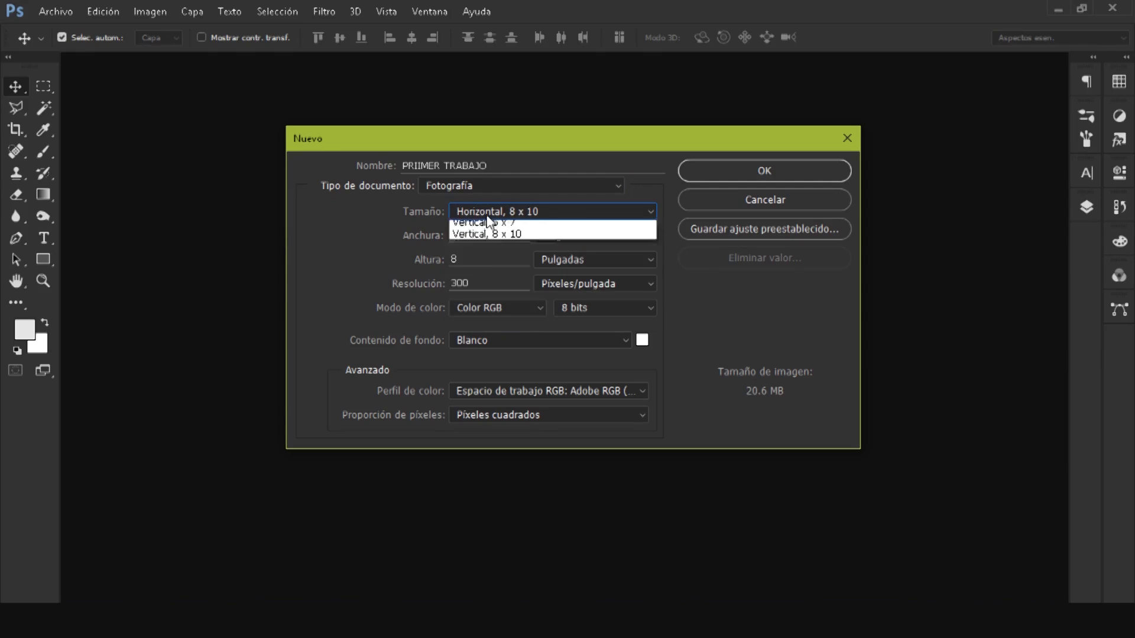
left_click(488, 297)
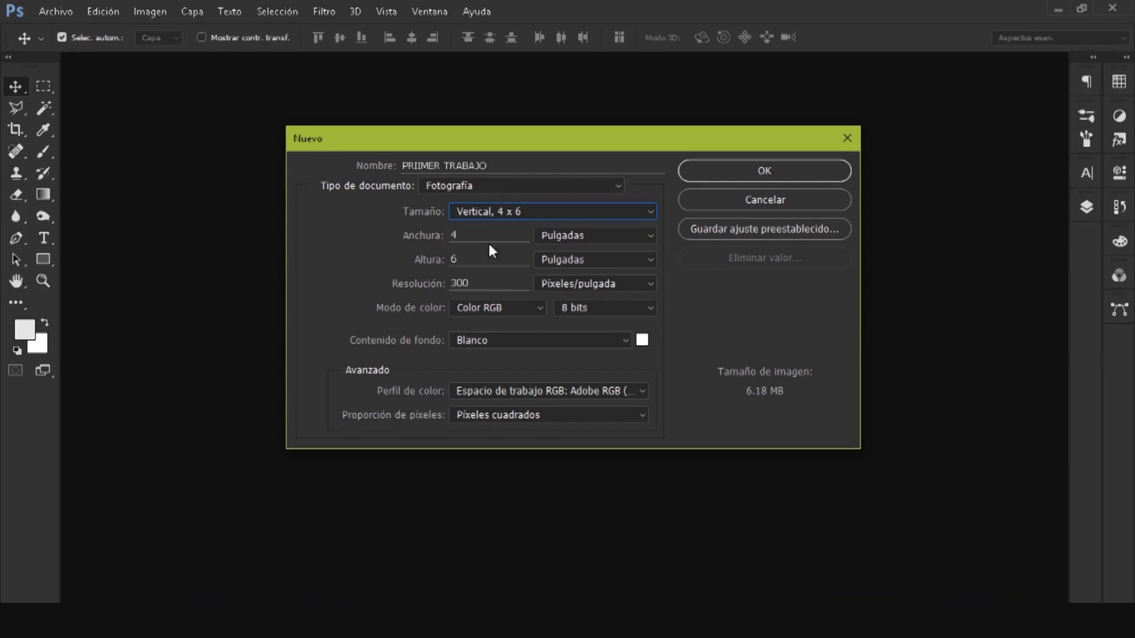
After trying mobile app design, set Papel internacional at A4 (210 × 297 mm, 300 ppi).
left_click(473, 187)
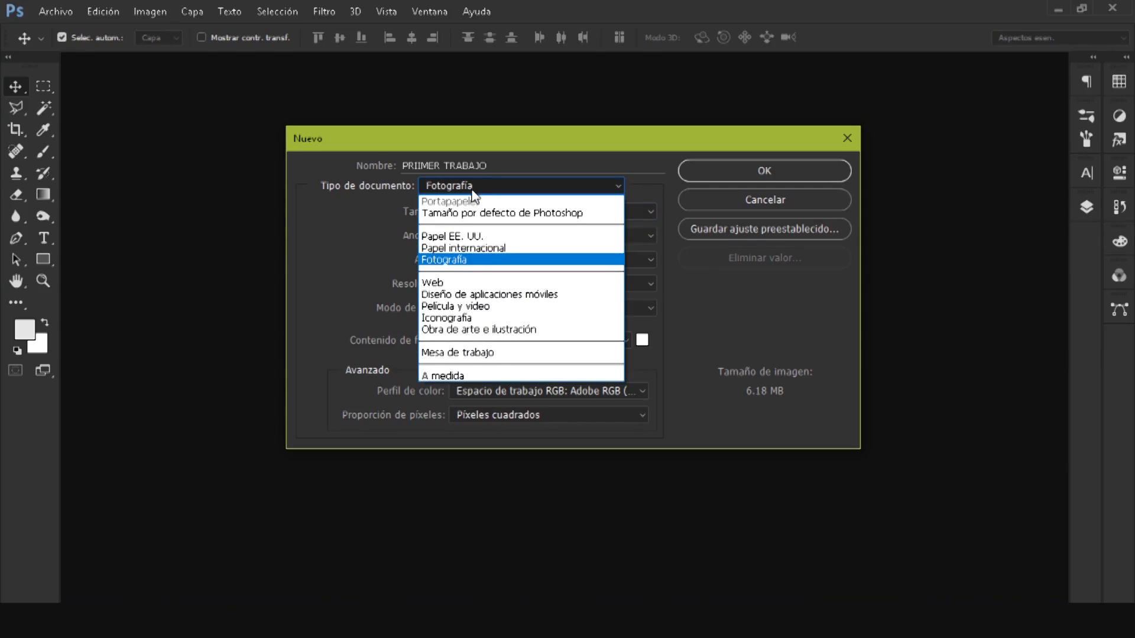
left_click(476, 295)
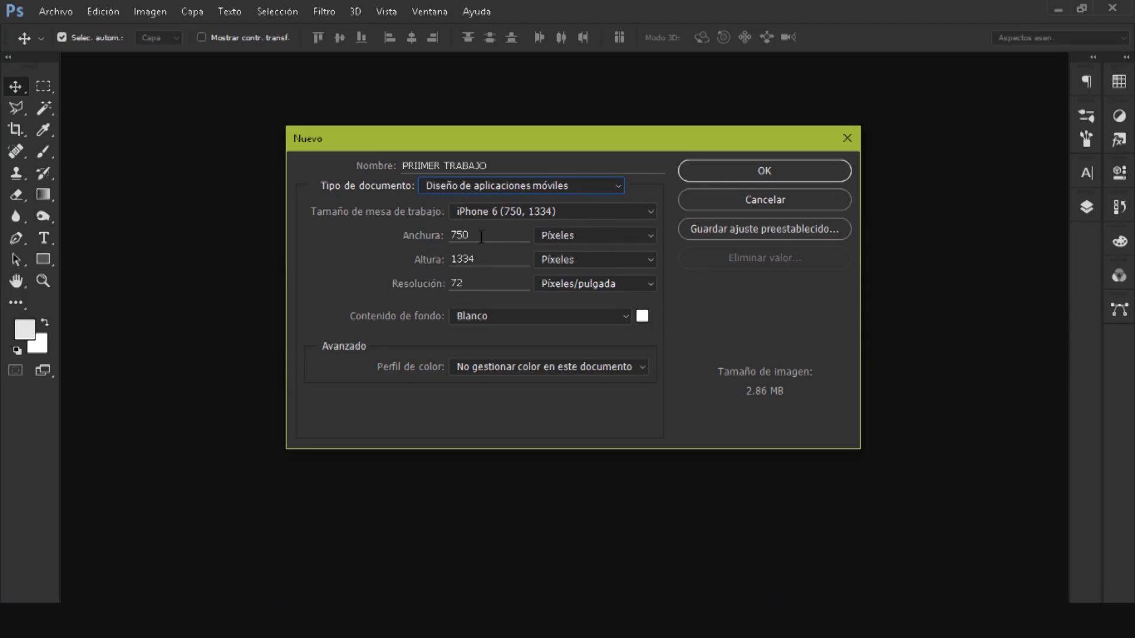
left_click(480, 211)
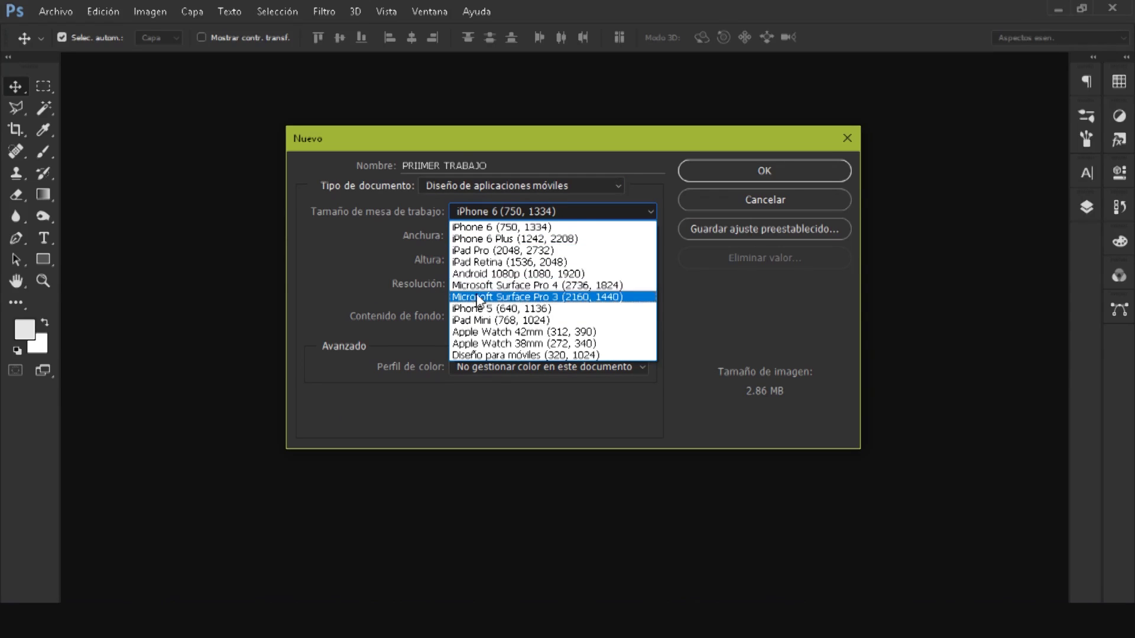
left_click(486, 188)
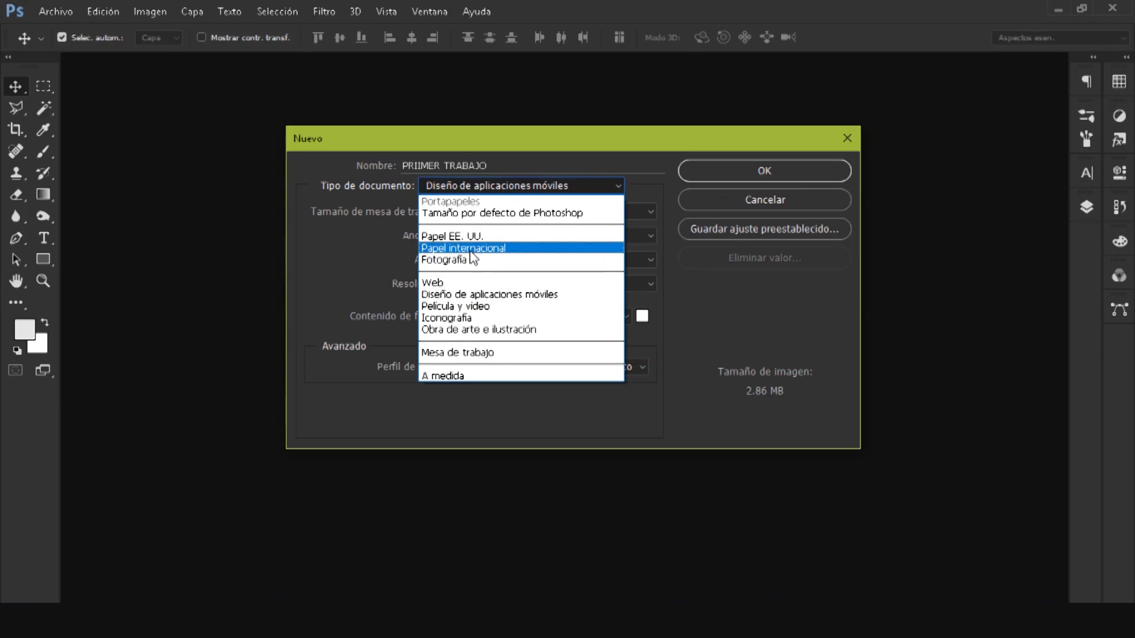
left_click(452, 250)
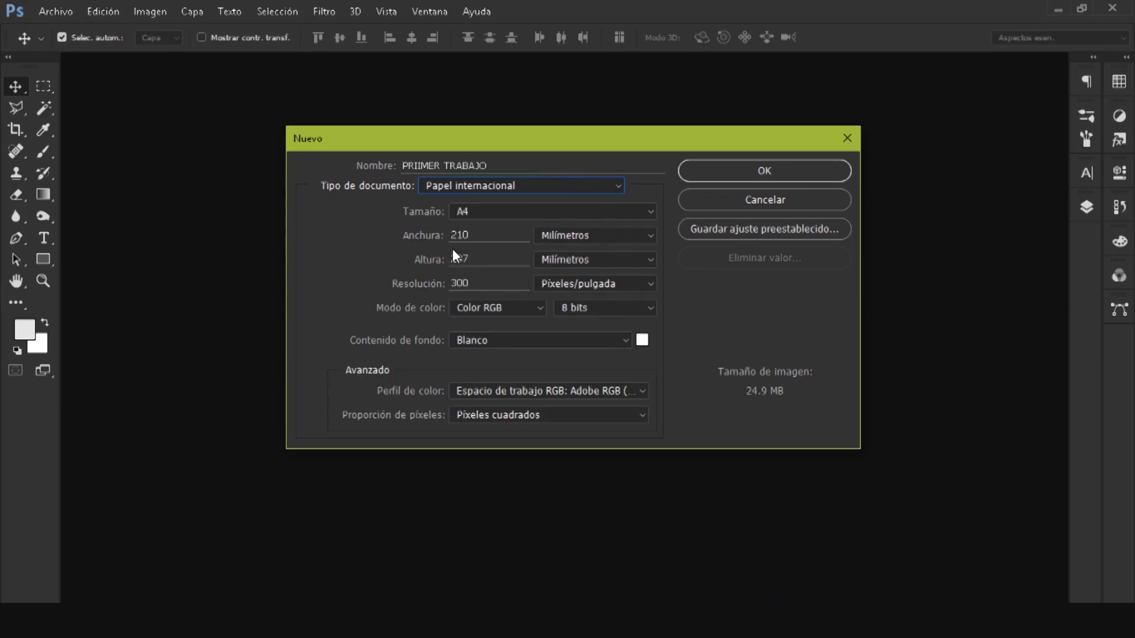
left_click(485, 211)
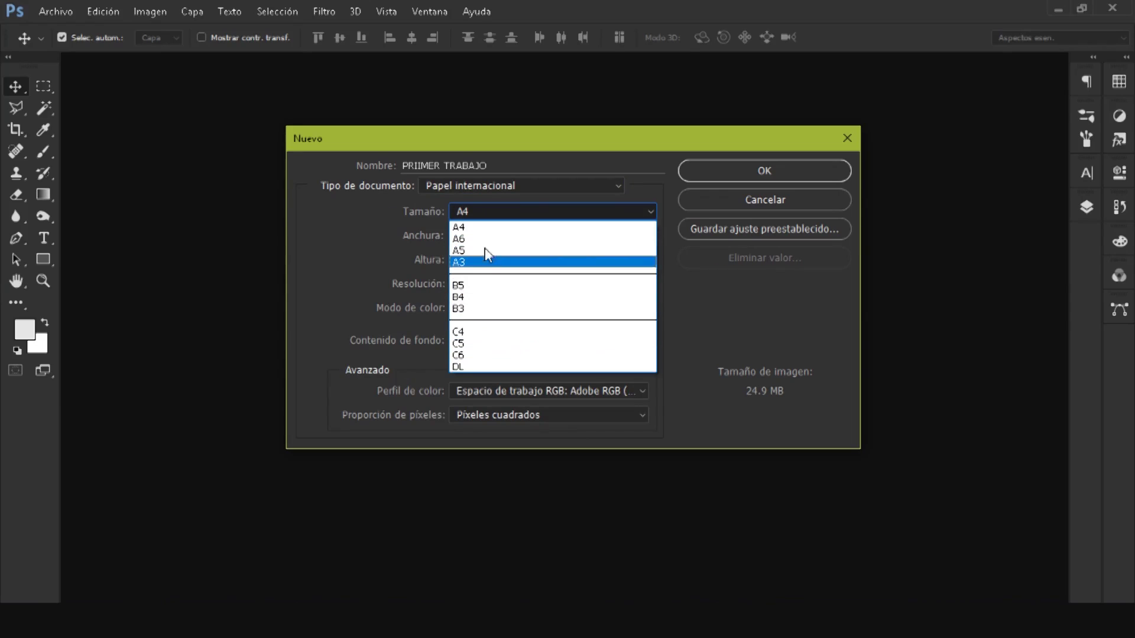
left_click(403, 214)
left_click(488, 211)
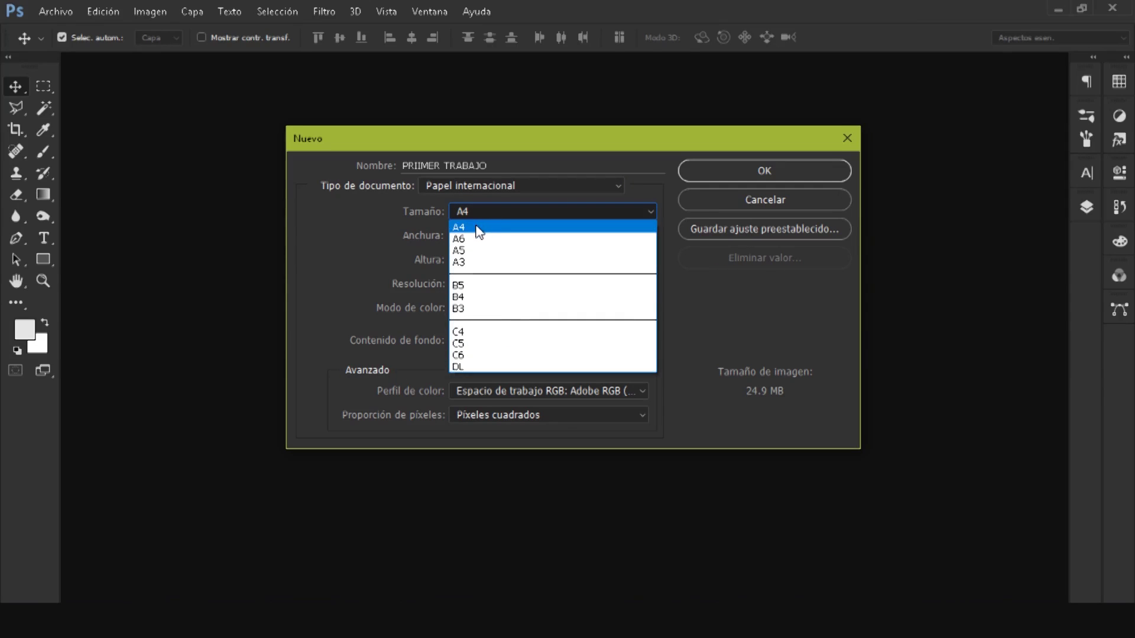
left_click(476, 225)
left_click(407, 238)
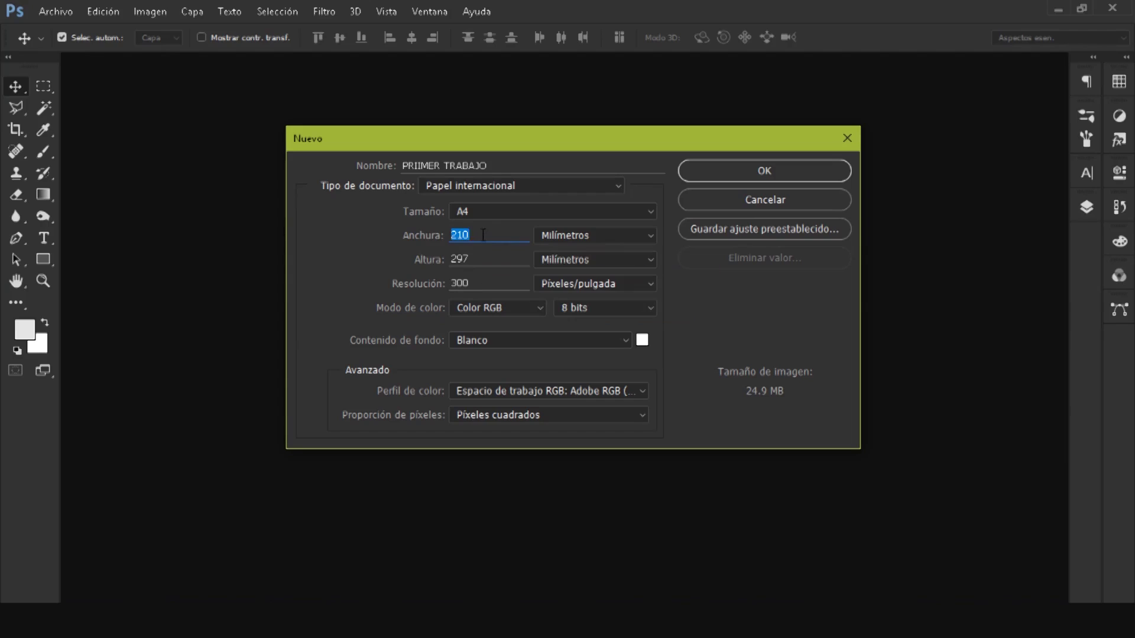
Enter a custom page size of 200 × 280 with Milímetros kept as the unit.
type("200")
key("Tab")
type("2")
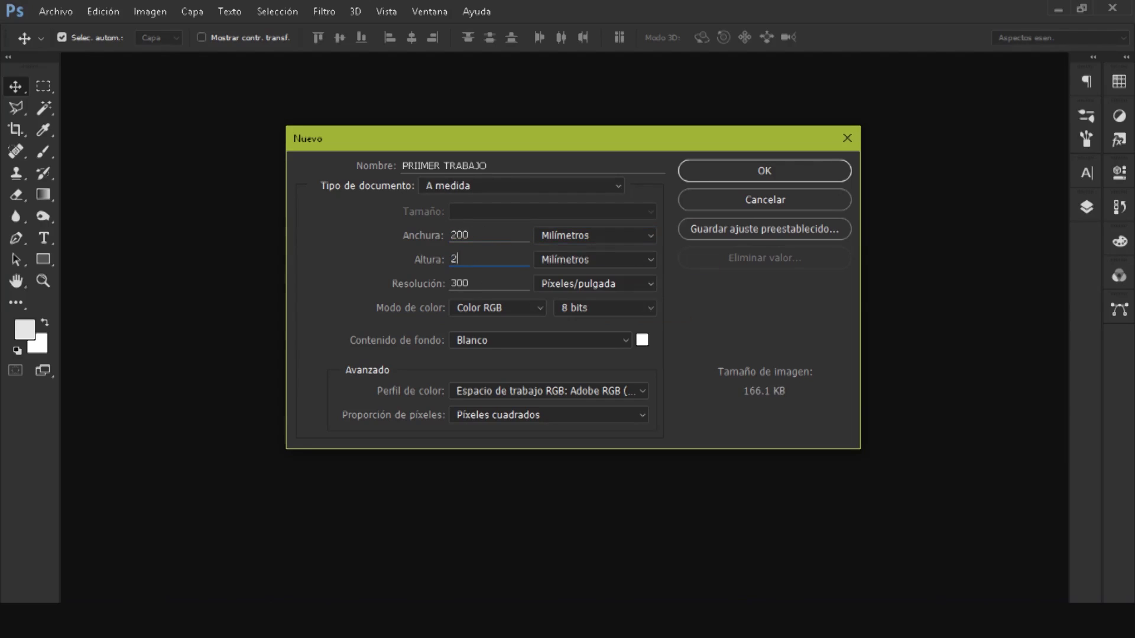
type("80")
left_click_drag(484, 234, 397, 227)
left_click(548, 236)
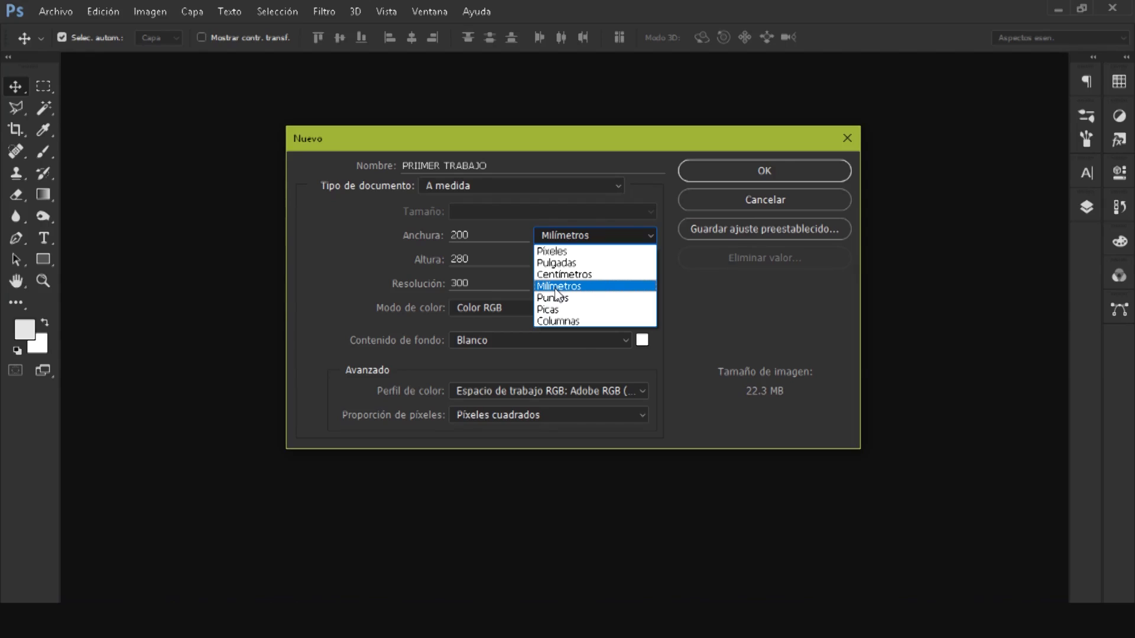
left_click(556, 287)
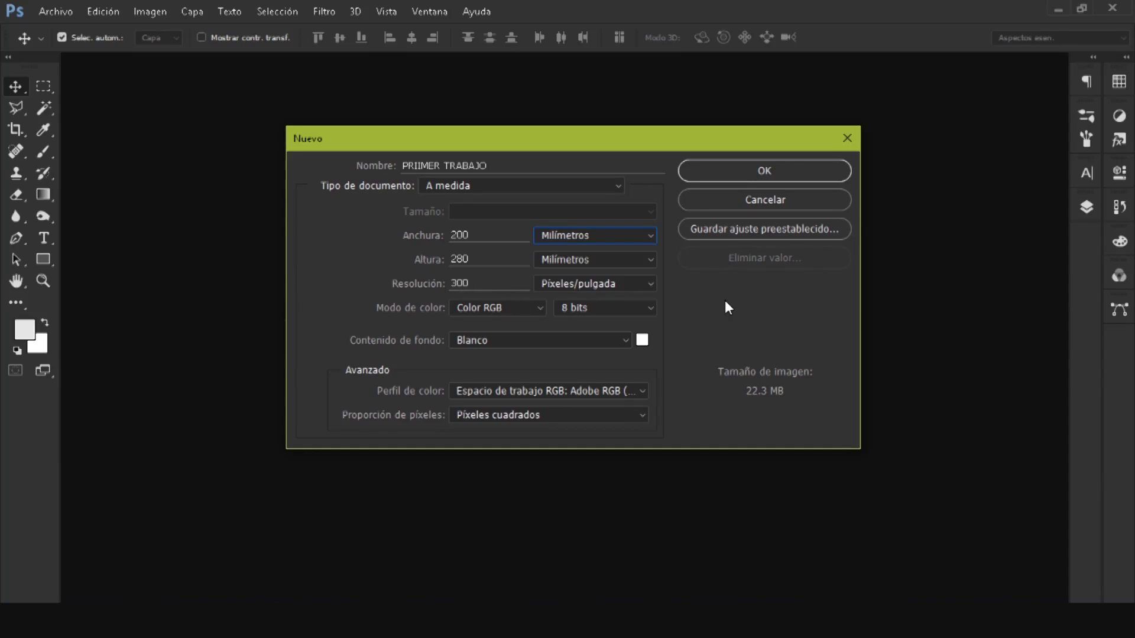
left_click(574, 284)
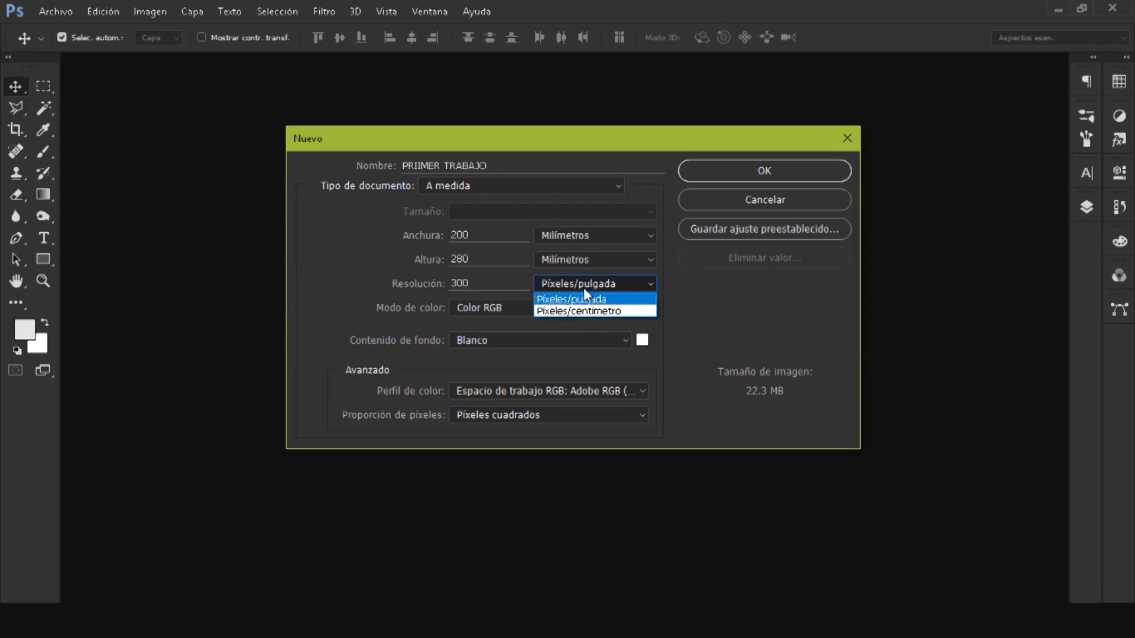
left_click(548, 300)
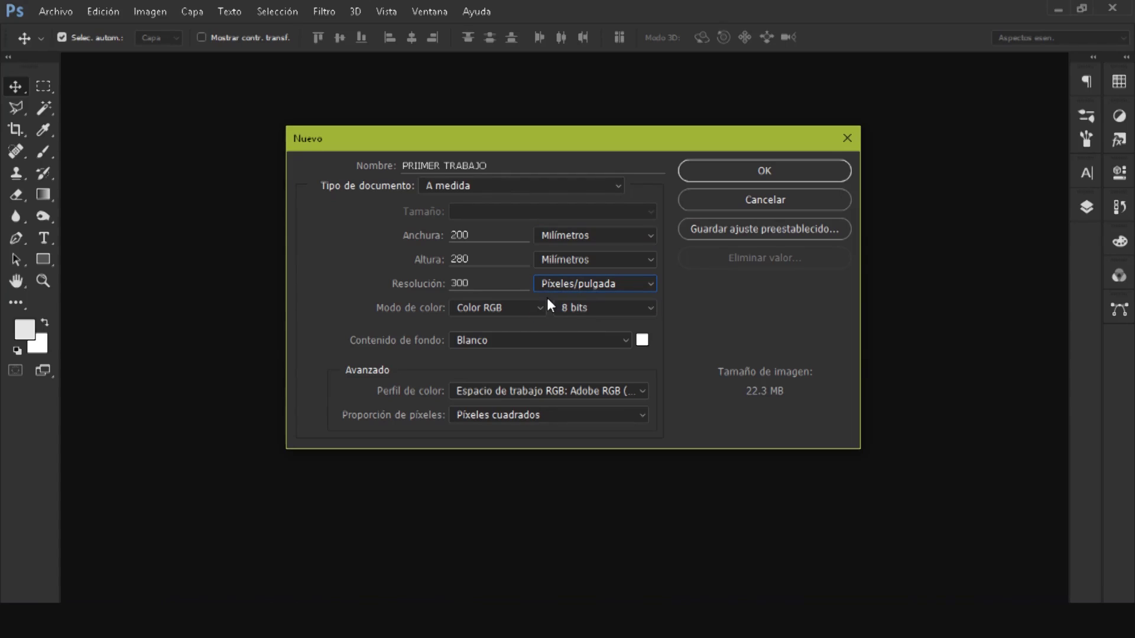
left_click(548, 289)
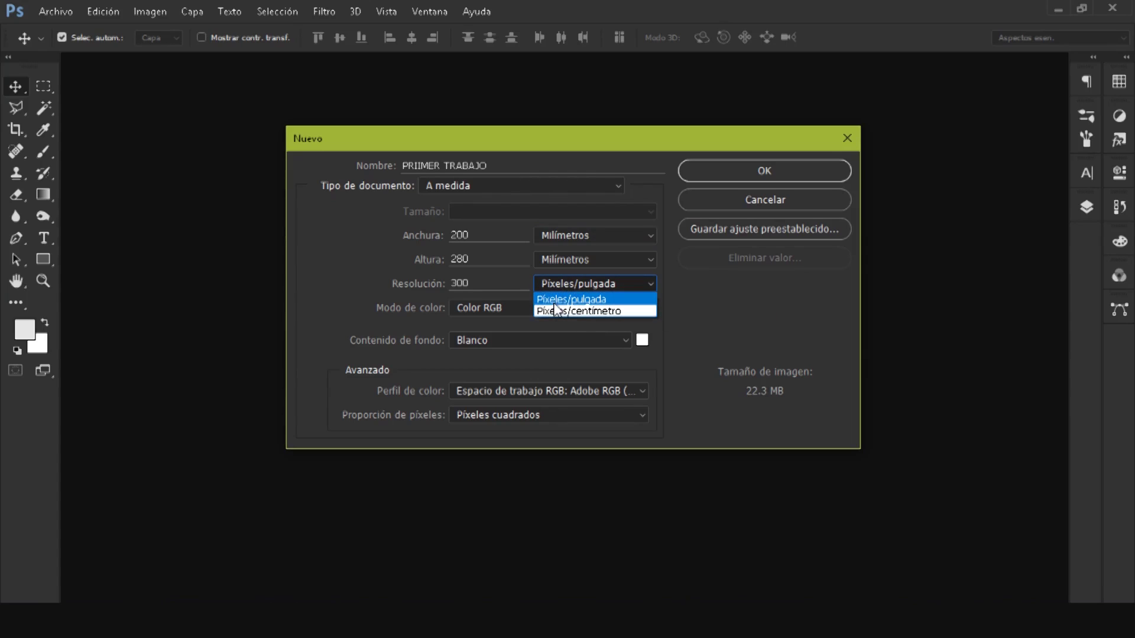
left_click(554, 285)
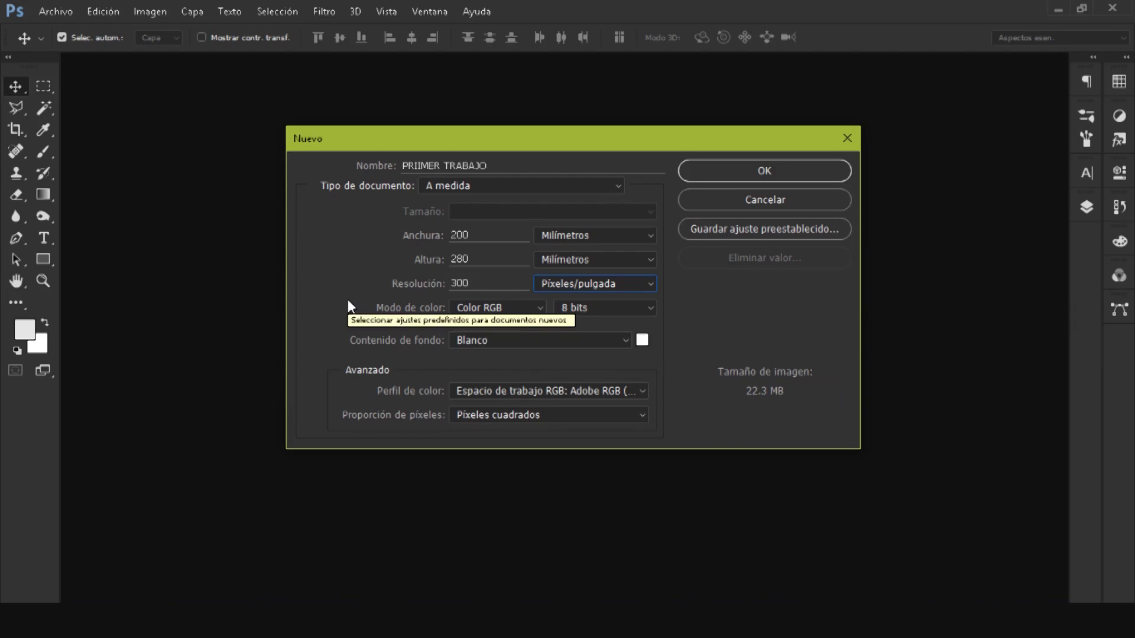
left_click(472, 309)
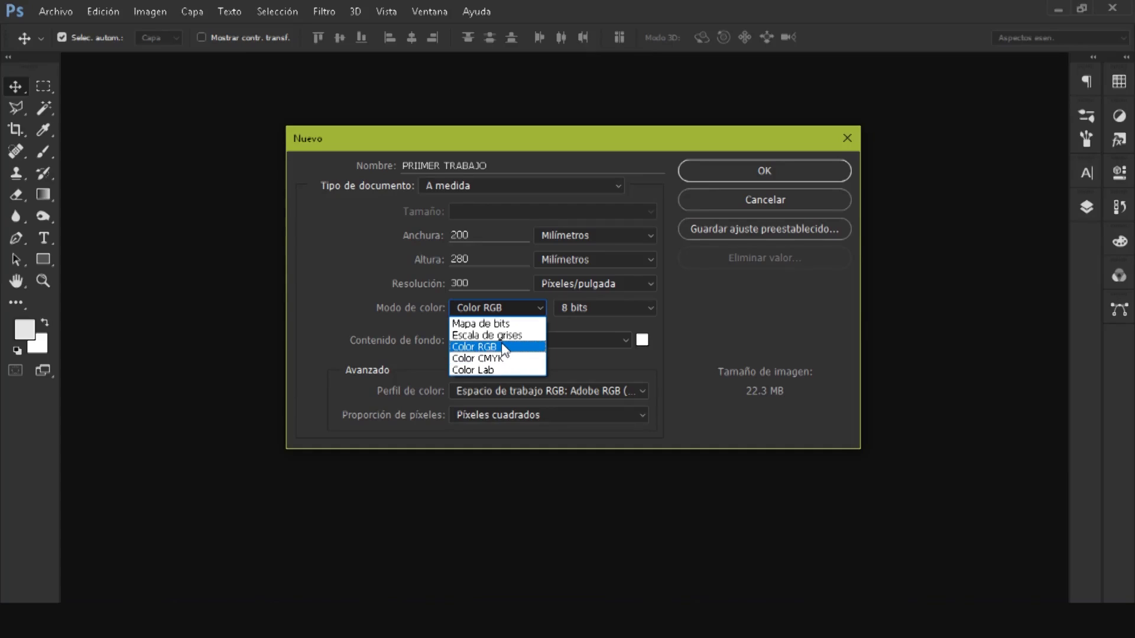
left_click(503, 350)
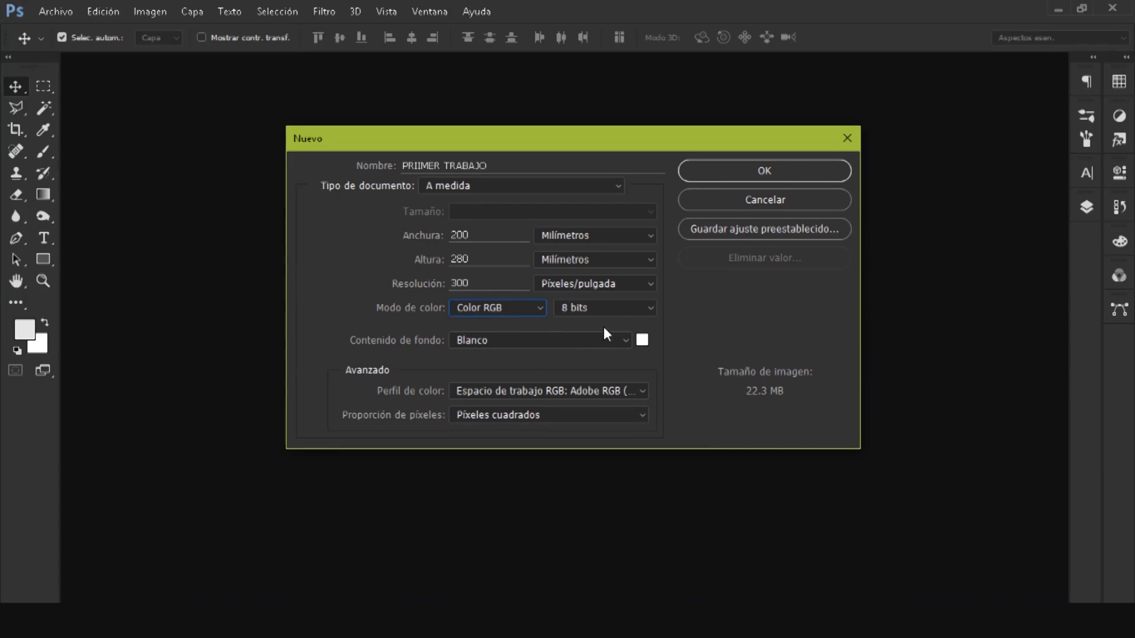
Try a custom red colour as the Contenido de fondo.
left_click(518, 345)
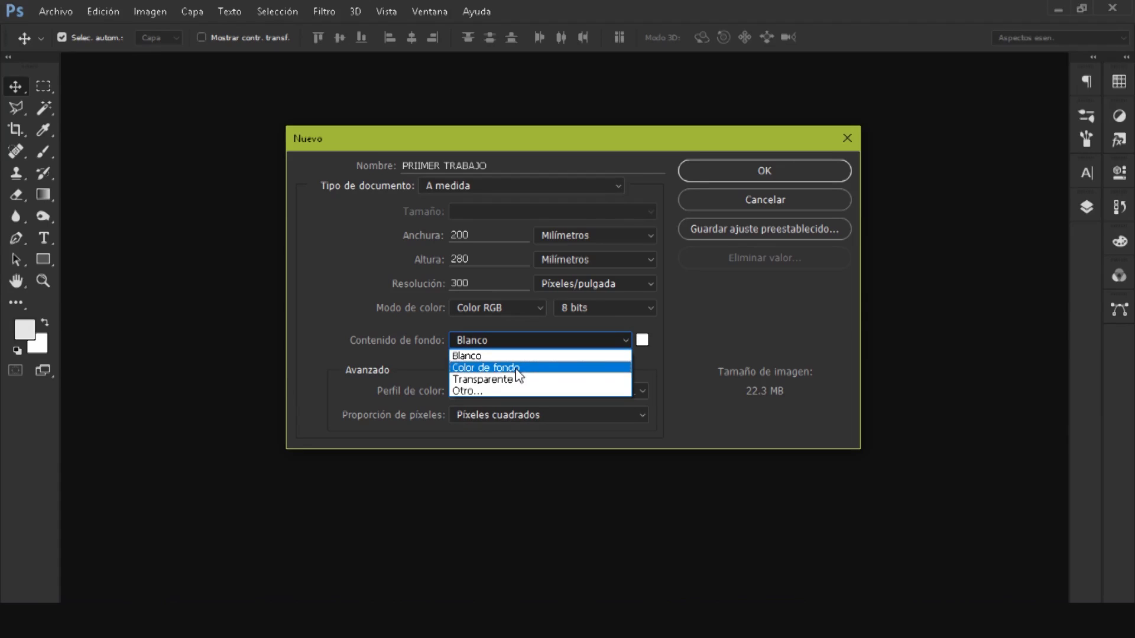
left_click(664, 334)
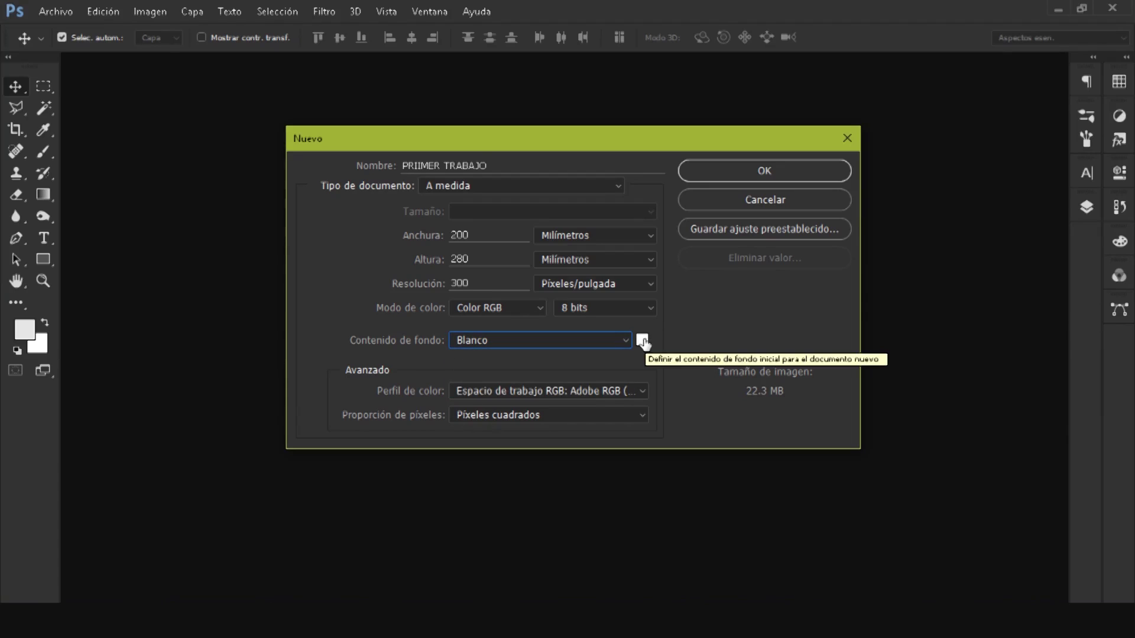
left_click(643, 341)
left_click_drag(766, 331, 763, 350)
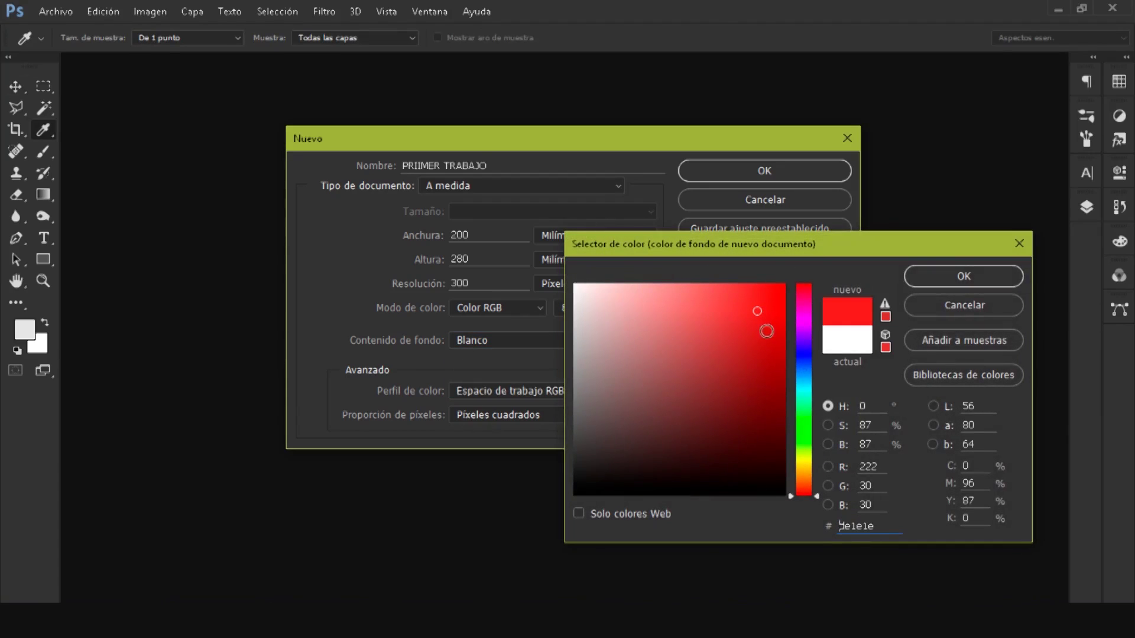
key("Return")
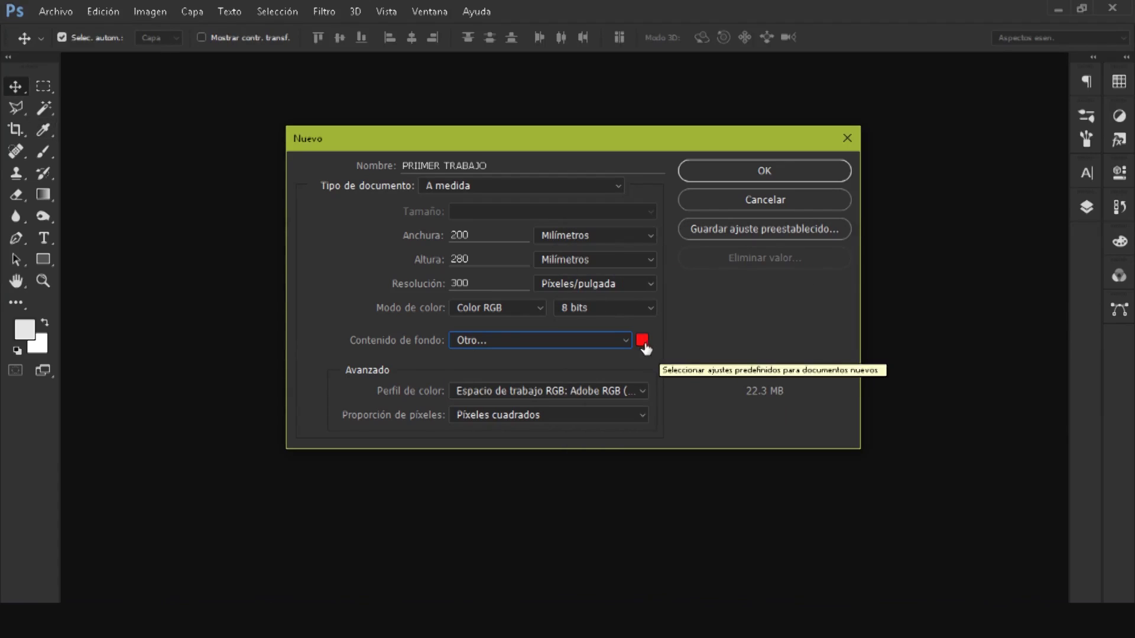
Switch the background to Transparente and create the document.
left_click(594, 341)
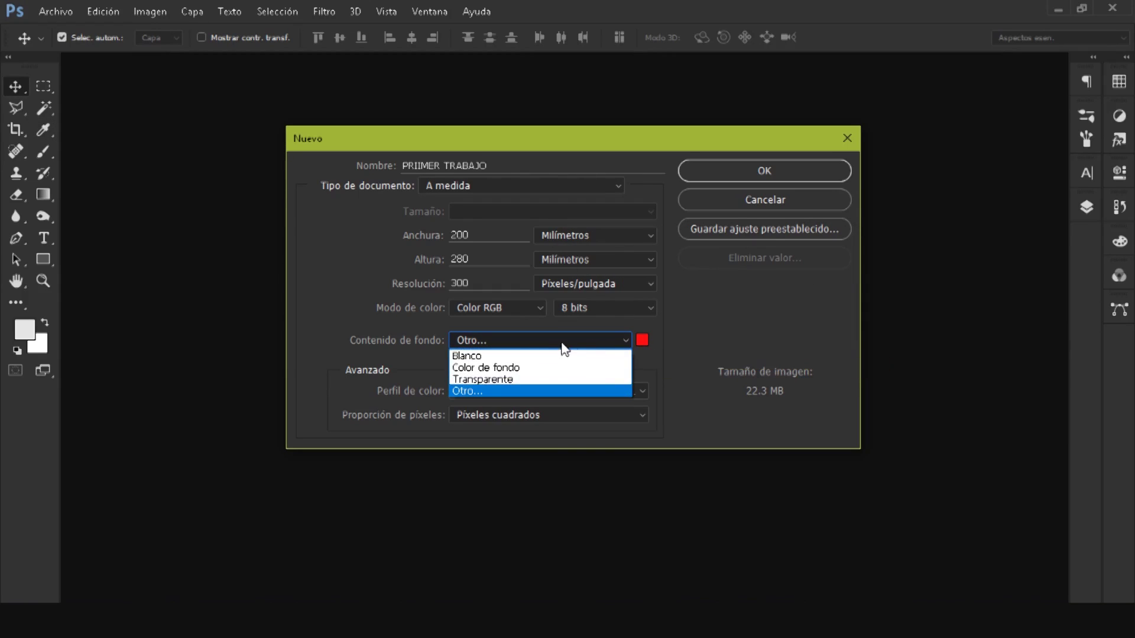
left_click(490, 381)
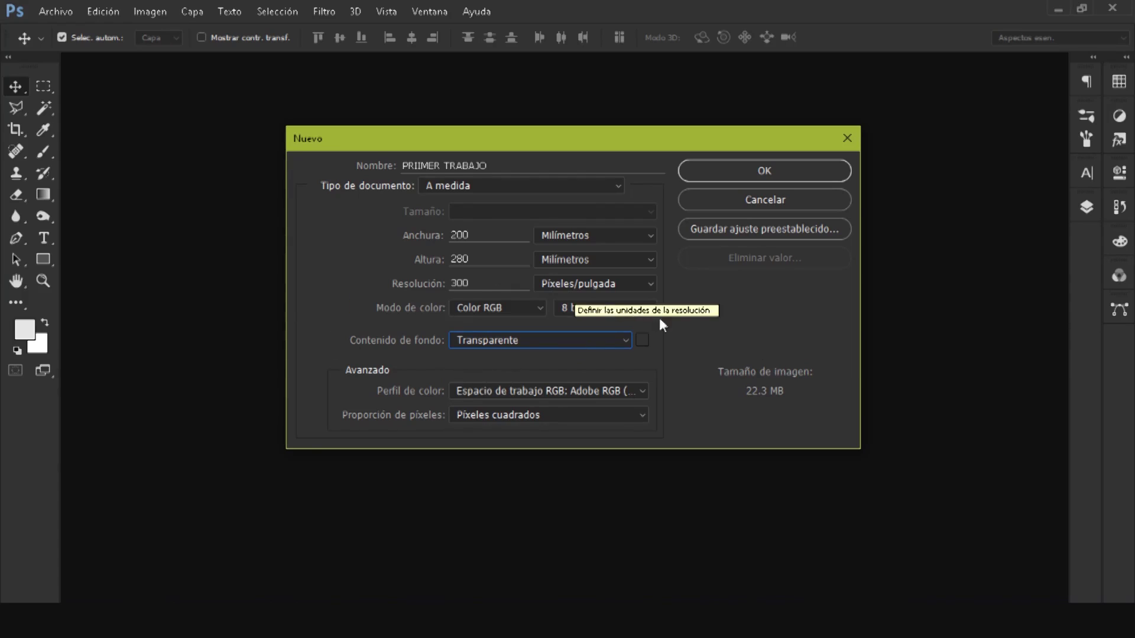
left_click(750, 170)
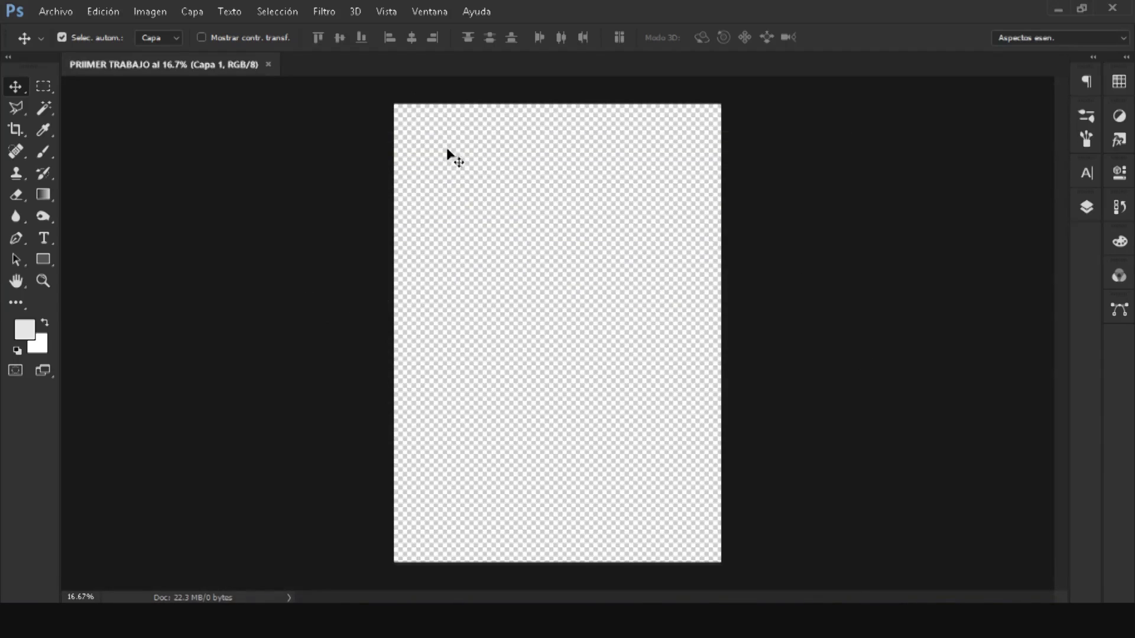
Fit the canvas to the window, then create two new documents named 01 and 02.
mouse_move(496, 200)
left_mouse_down()
mouse_move(511, 242)
mouse_move(488, 277)
left_mouse_up()
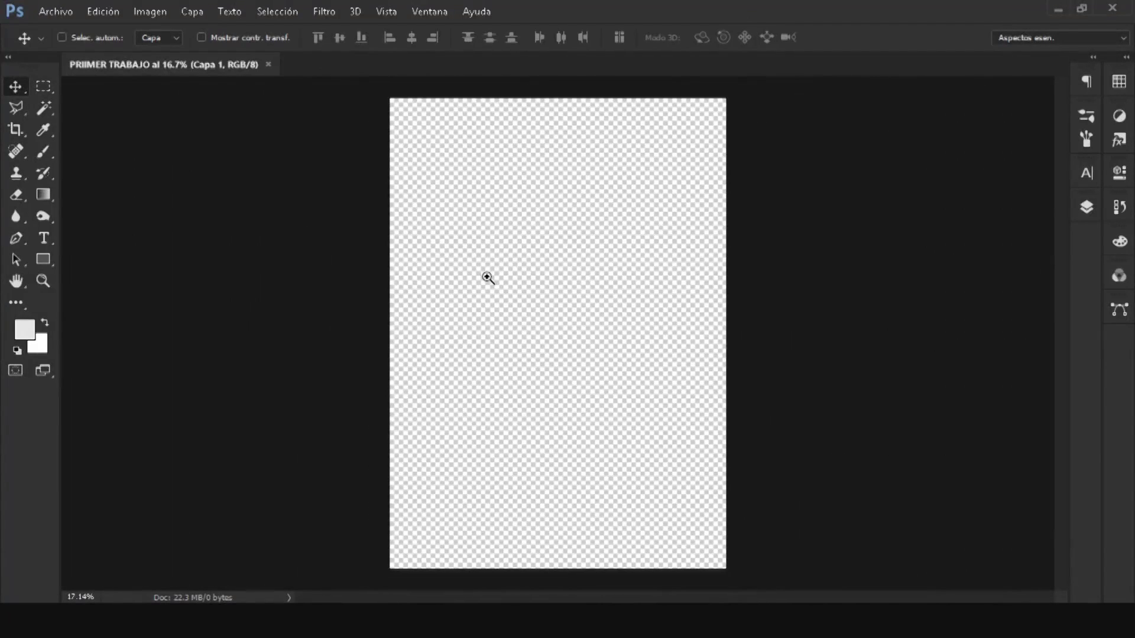
key("ctrl")
key("ctrl+0")
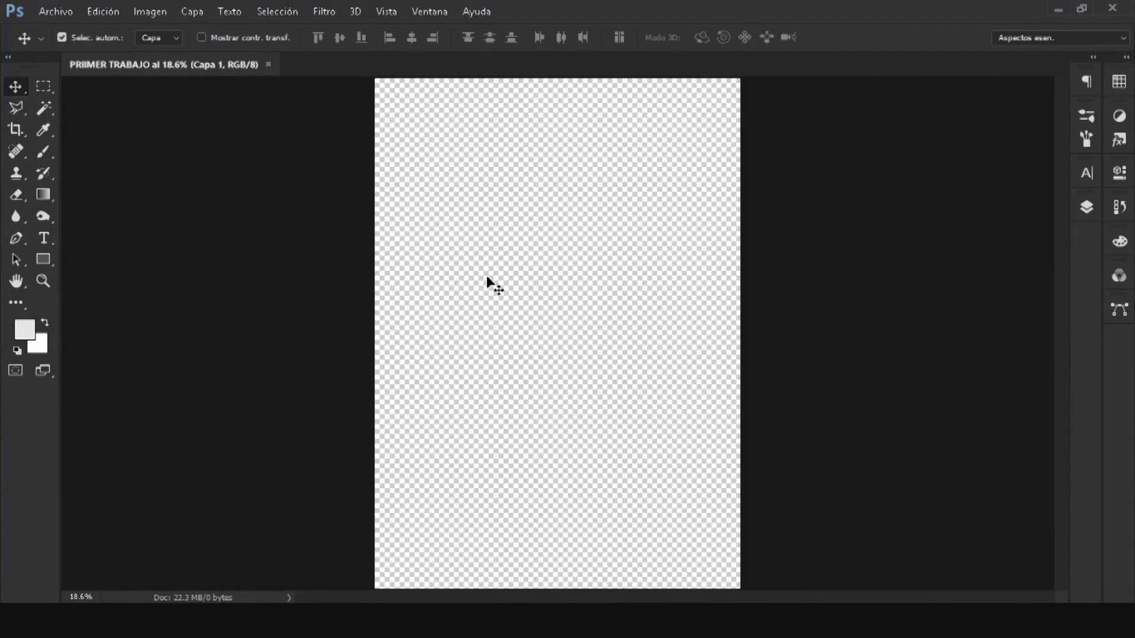
left_click(56, 11)
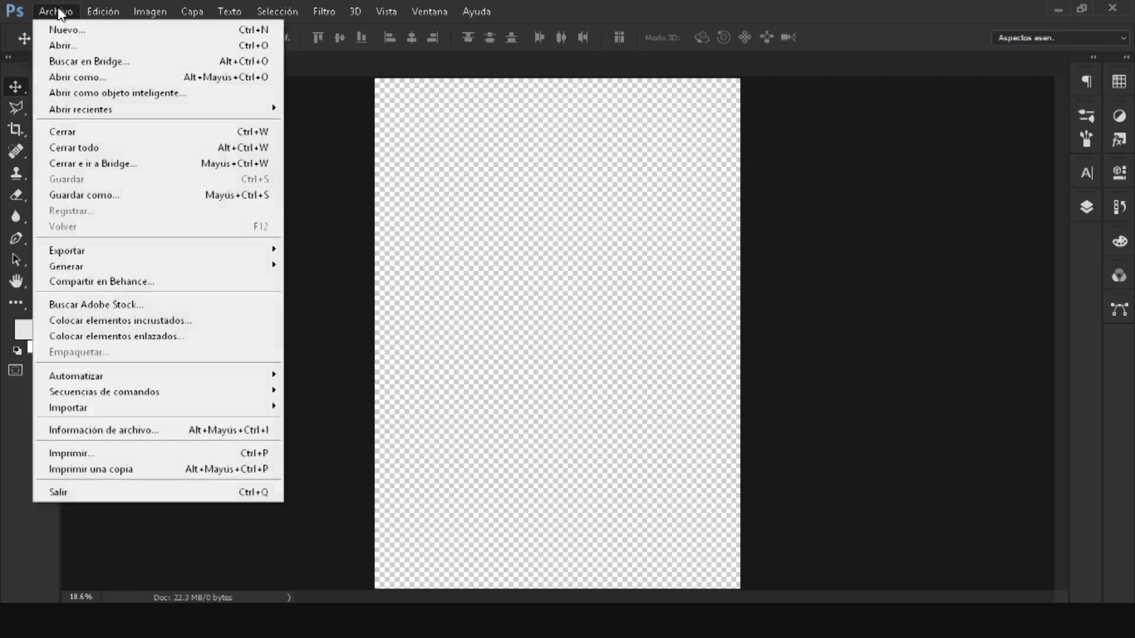
left_click(59, 31)
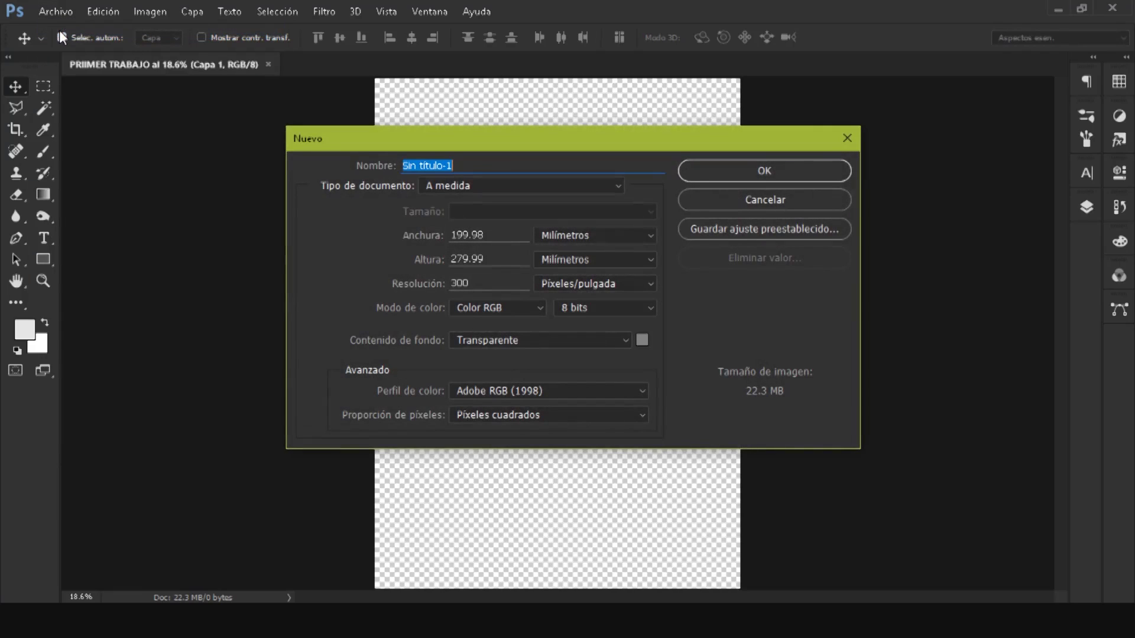
type("01")
key("Return")
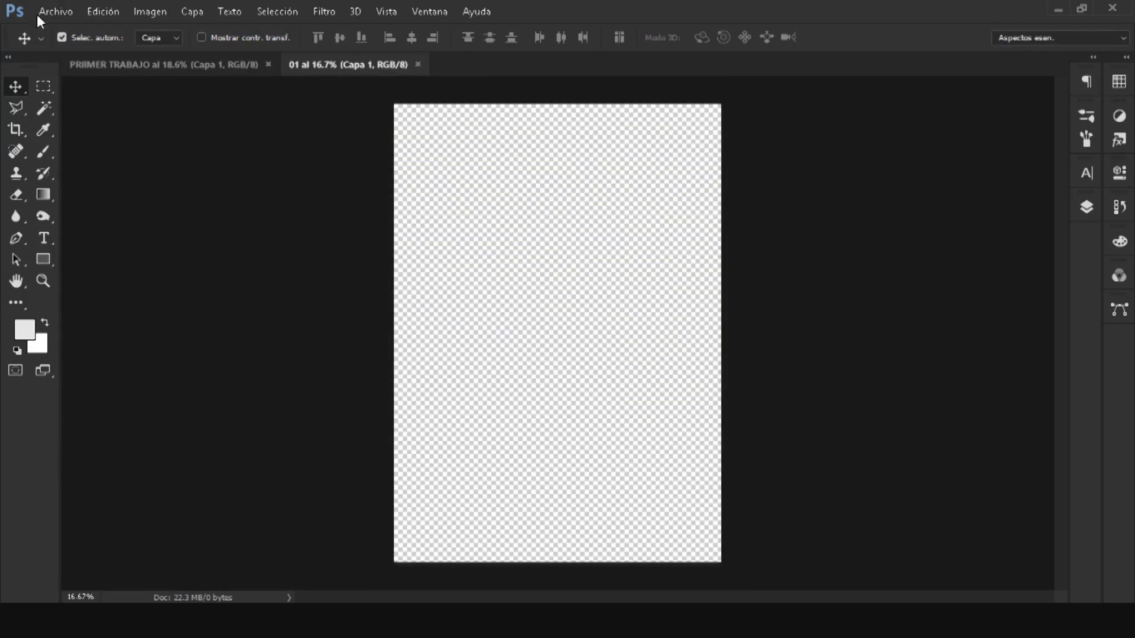
left_click(41, 12)
left_click(60, 30)
type("0")
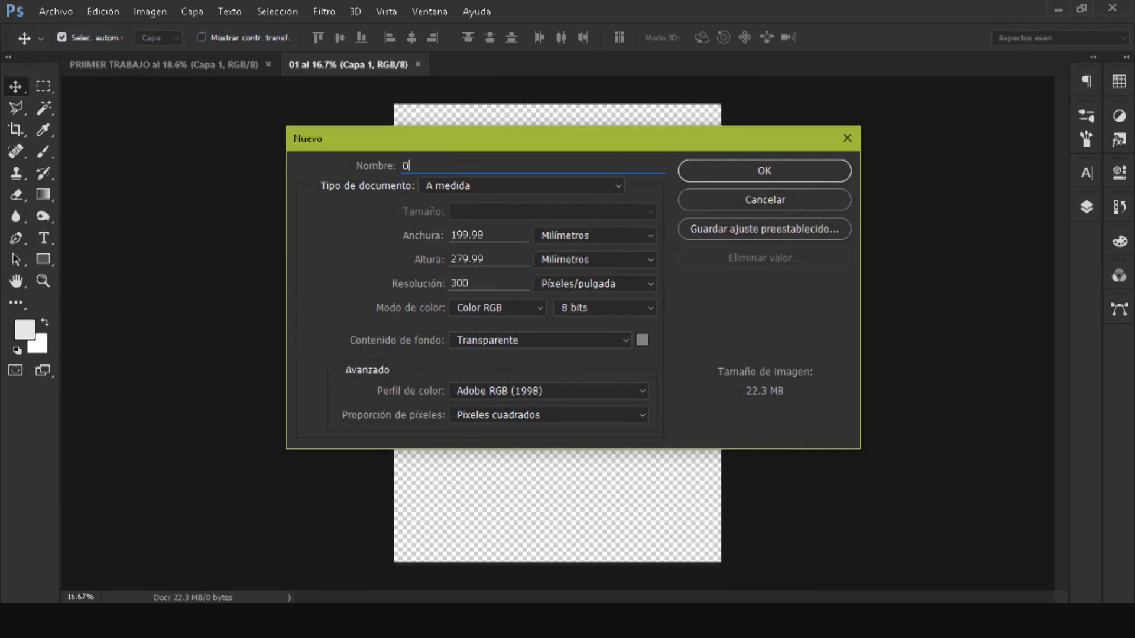
type("2")
key("Return")
Fill the 01 canvas with the bright green foreground colour 8de021.
left_click(173, 66)
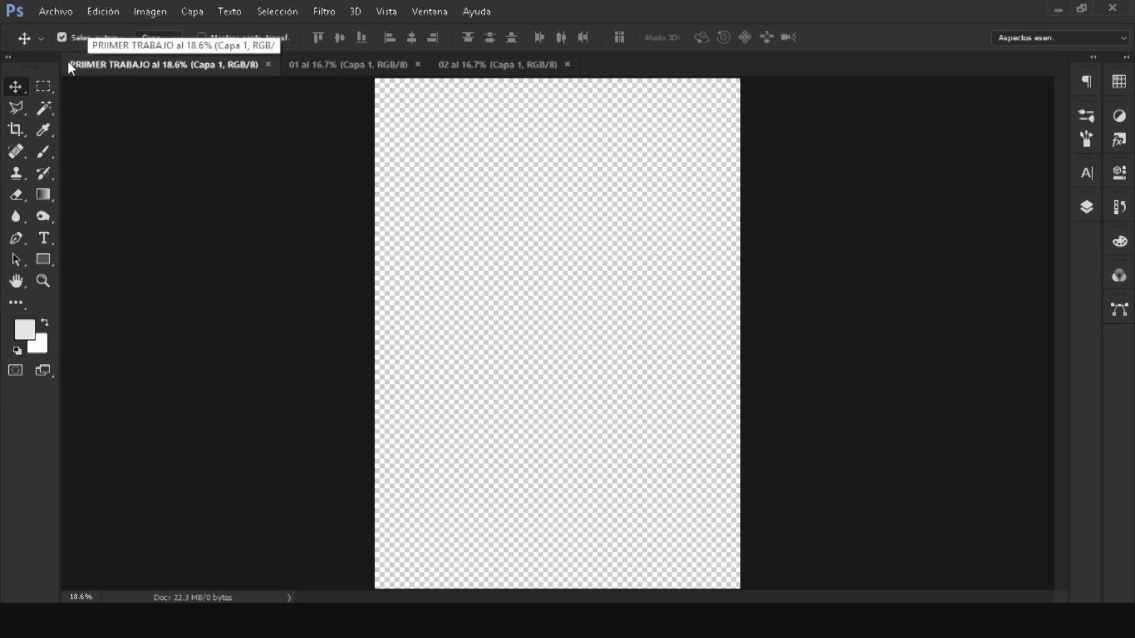
left_click(315, 63)
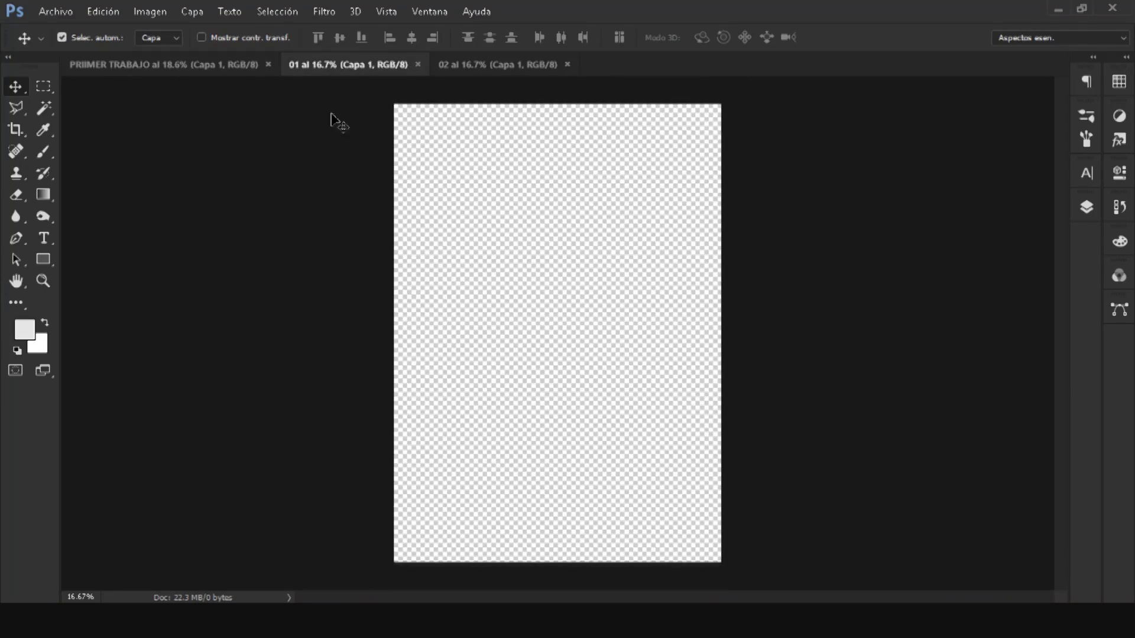
left_click(25, 330)
type("8de021")
left_click(910, 278)
key("v")
key("alt+BackSpace")
Fill the 02 canvas with a blue foreground colour.
left_click(475, 61)
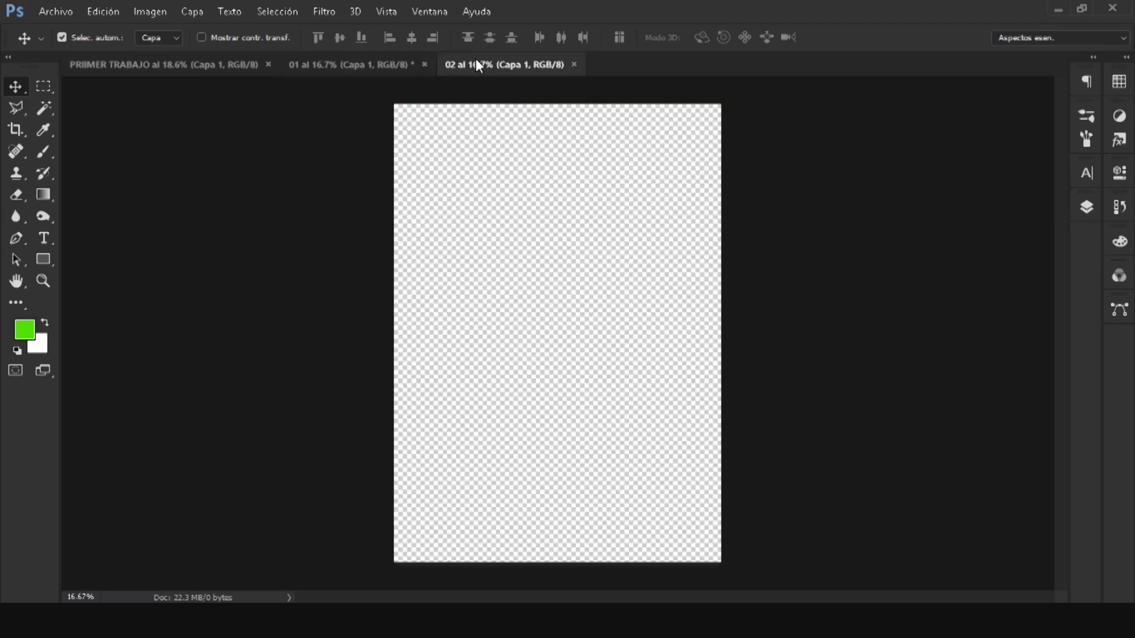
left_click(25, 330)
left_click(808, 376)
left_click(775, 340)
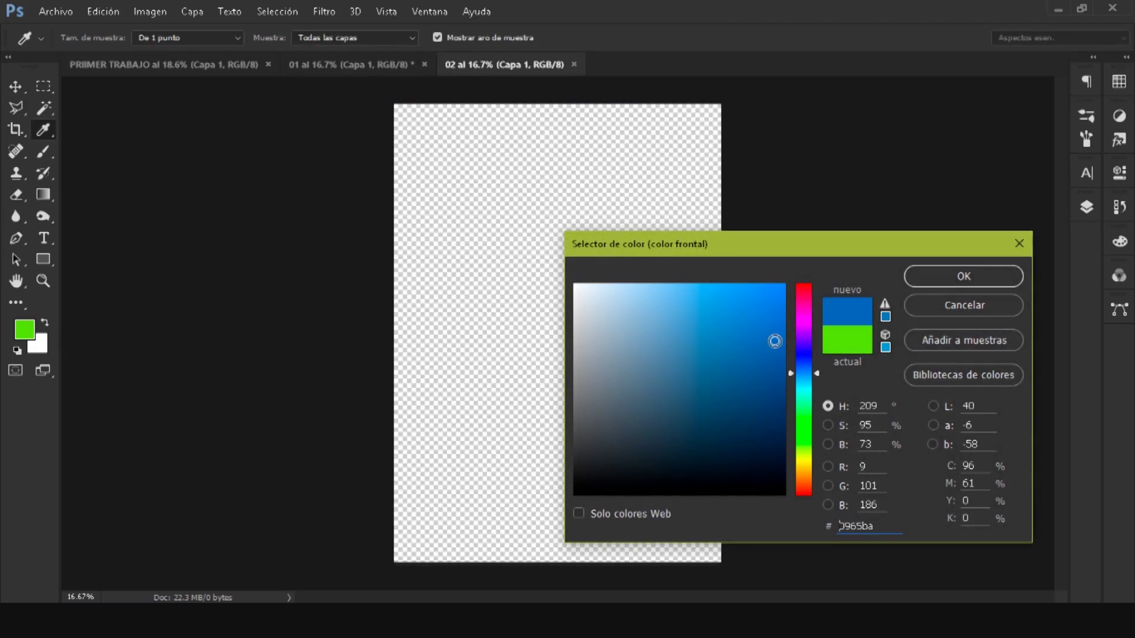
left_click(929, 276)
key("alt+BackSpace")
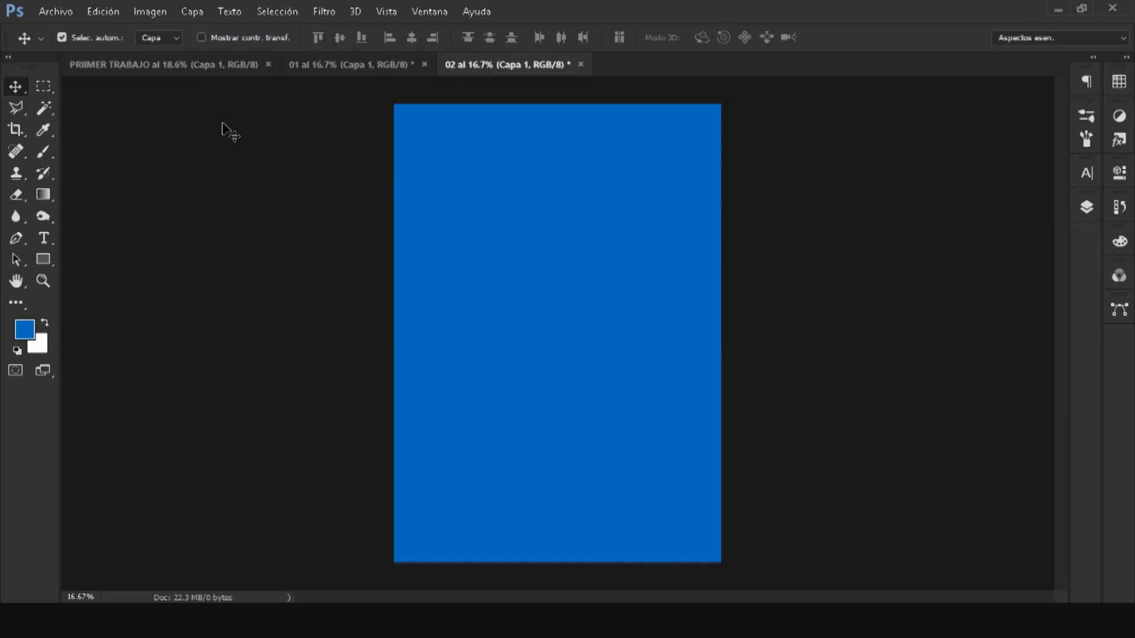
Flip between the PRIIMER TRABAJO, 01 and 02 tabs, ending on PRIIMER TRABAJO.
left_click(168, 65)
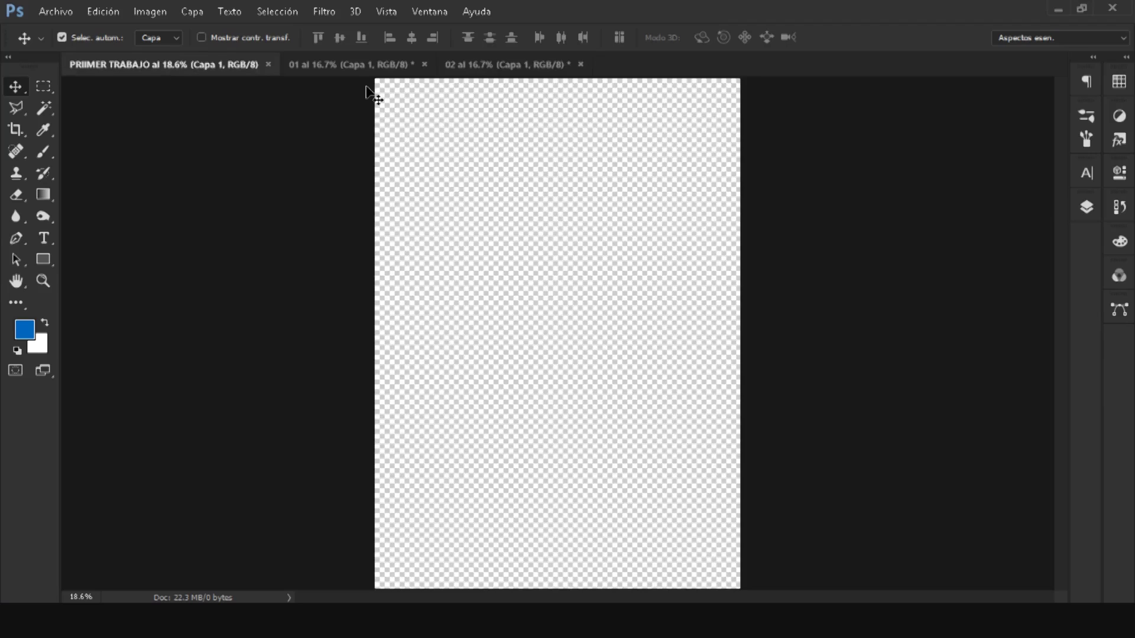
left_click(329, 65)
left_click(479, 65)
left_click(181, 72)
left_click(315, 64)
left_click(260, 70)
left_click(338, 70)
left_click(478, 71)
left_click(352, 64)
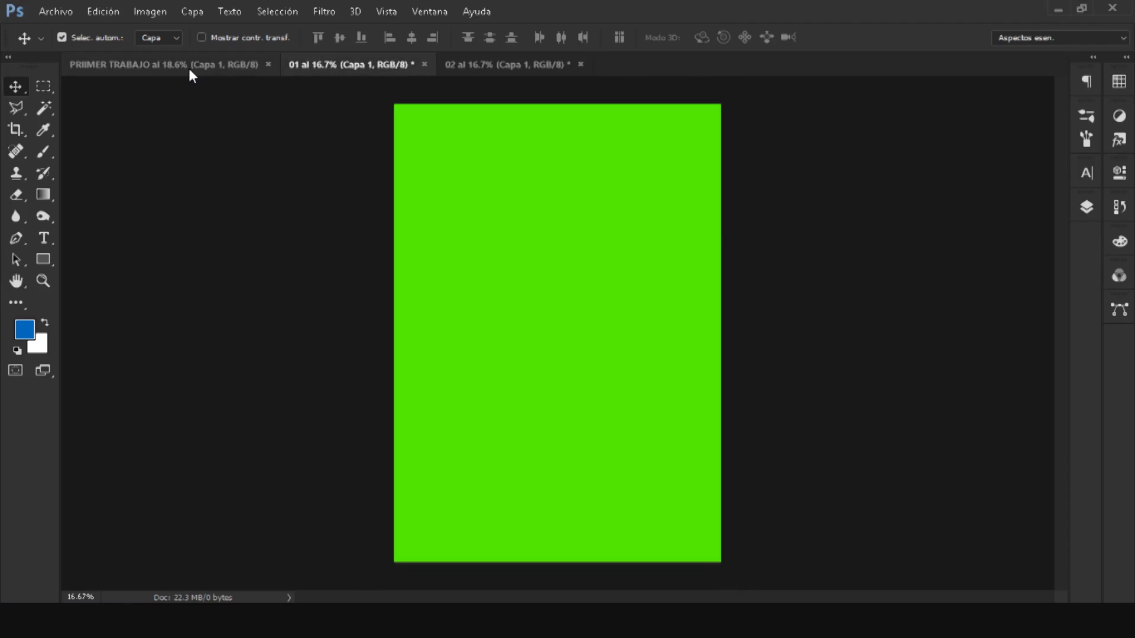
left_click(187, 66)
left_click(379, 64)
left_click(464, 64)
left_click(362, 64)
left_click(203, 64)
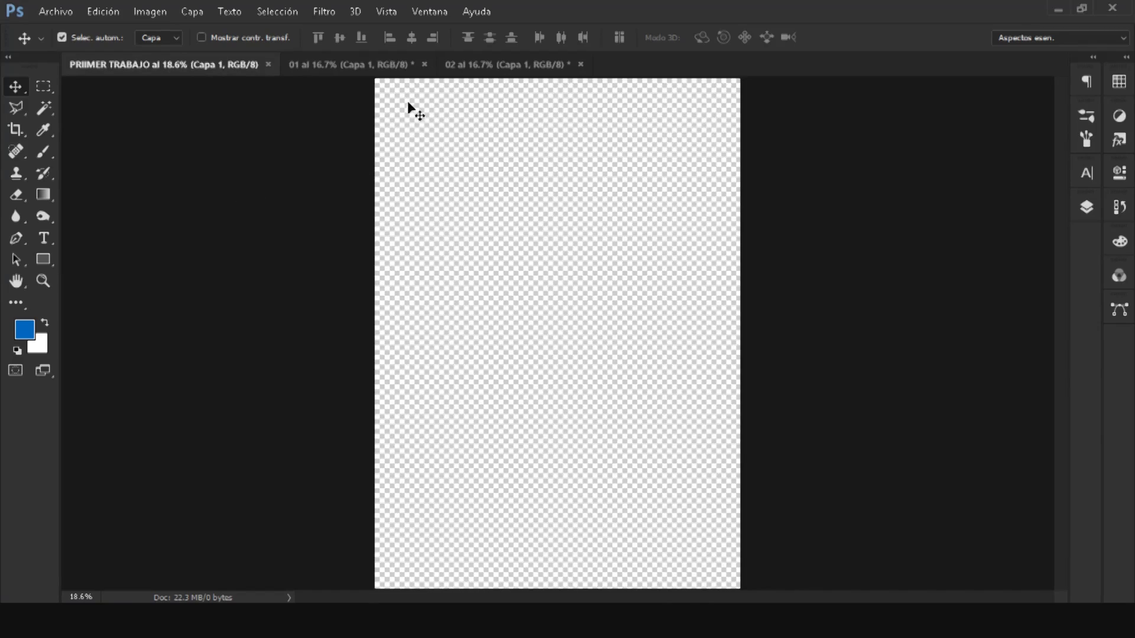
Close the 01 and 02 documents without saving.
left_click(423, 64)
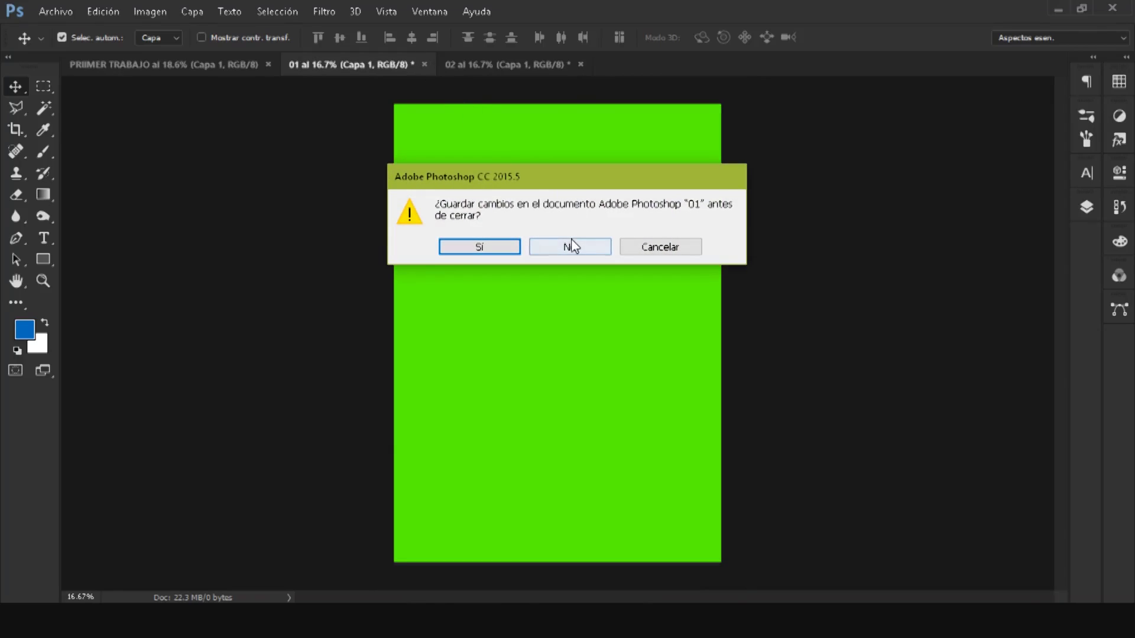
left_click(571, 246)
left_click(425, 64)
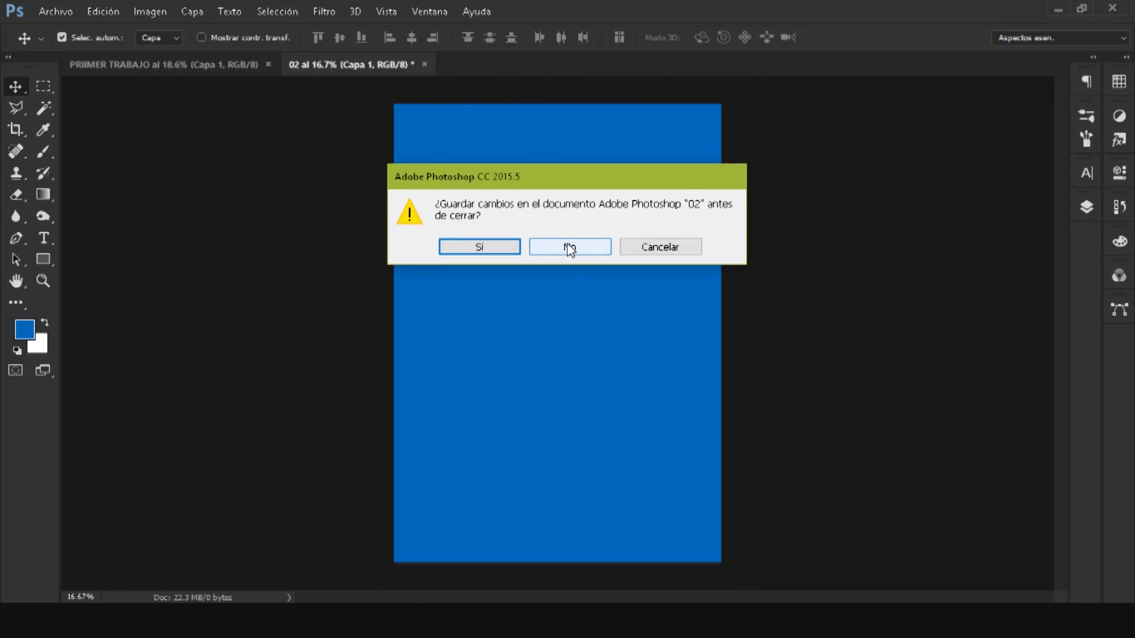
left_click(568, 247)
Fill the PRIIMER TRABAJO canvas with white using default colours swapped.
key("d")
key("x")
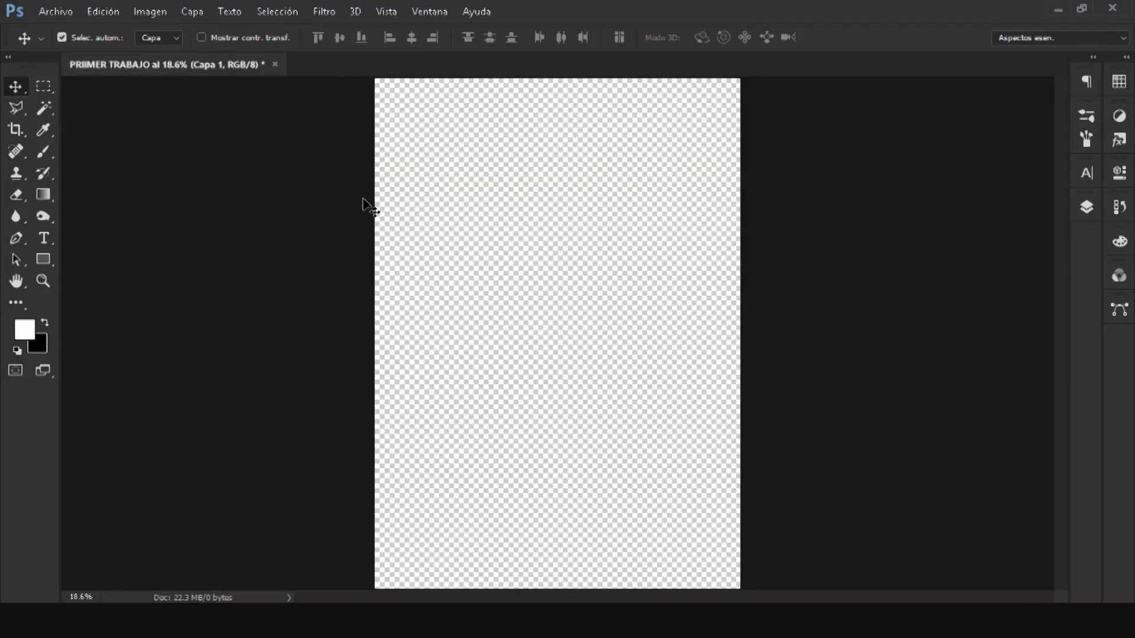
key("alt+BackSpace")
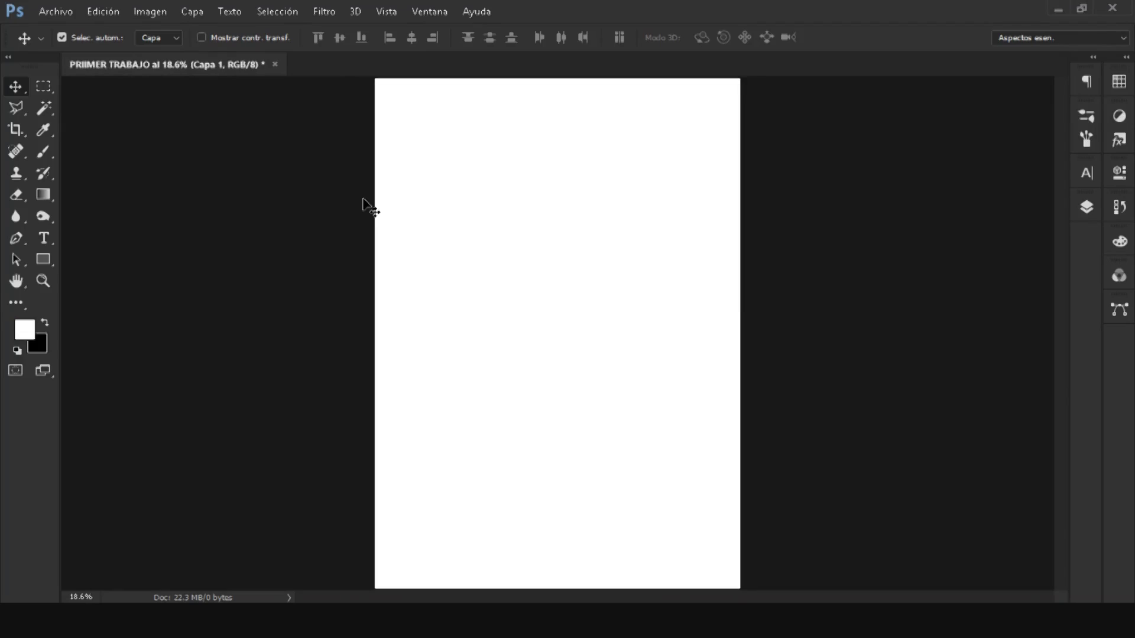
left_click(51, 13)
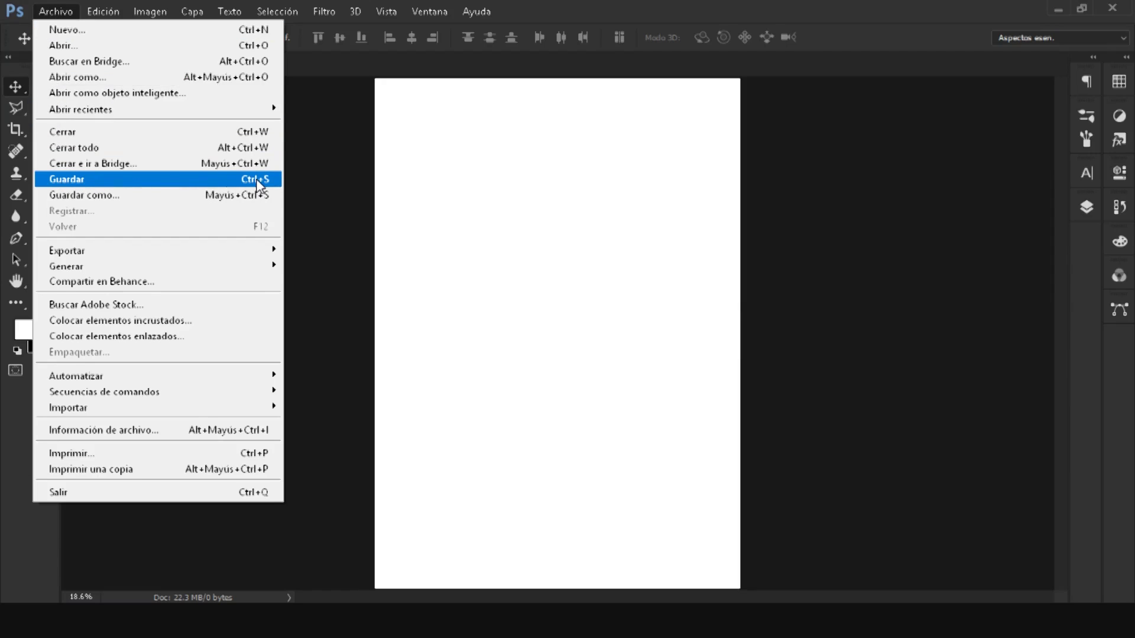
Save PRIIMER TRABAJO as Photoshop (*.PSD) in CAPITULO 01, accepting the compatibility options.
left_click(190, 184)
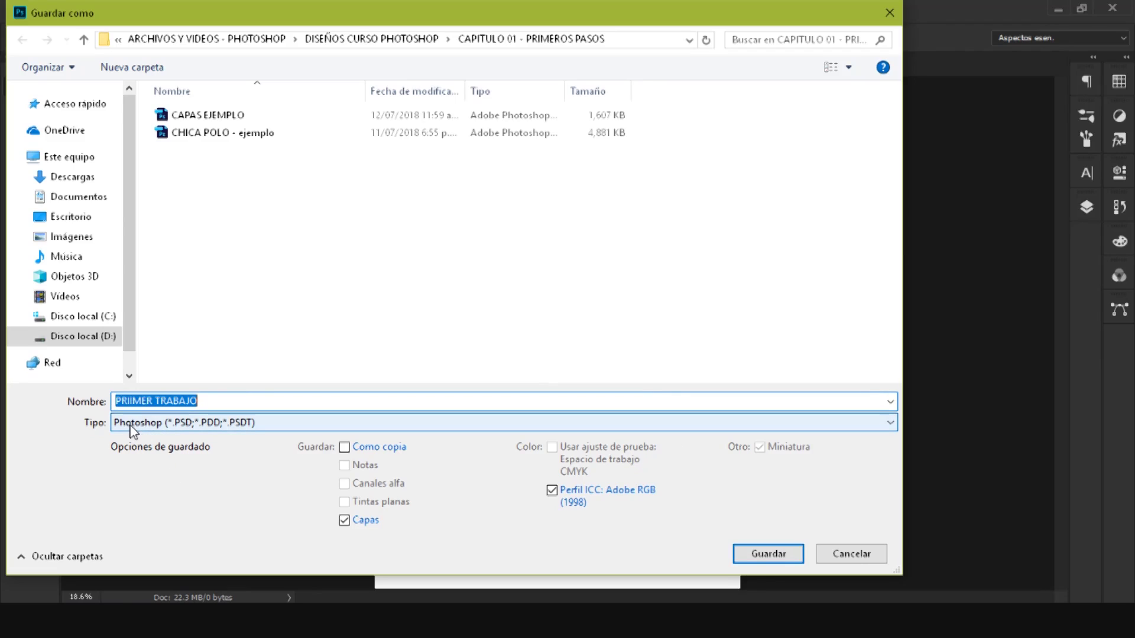
left_click(196, 426)
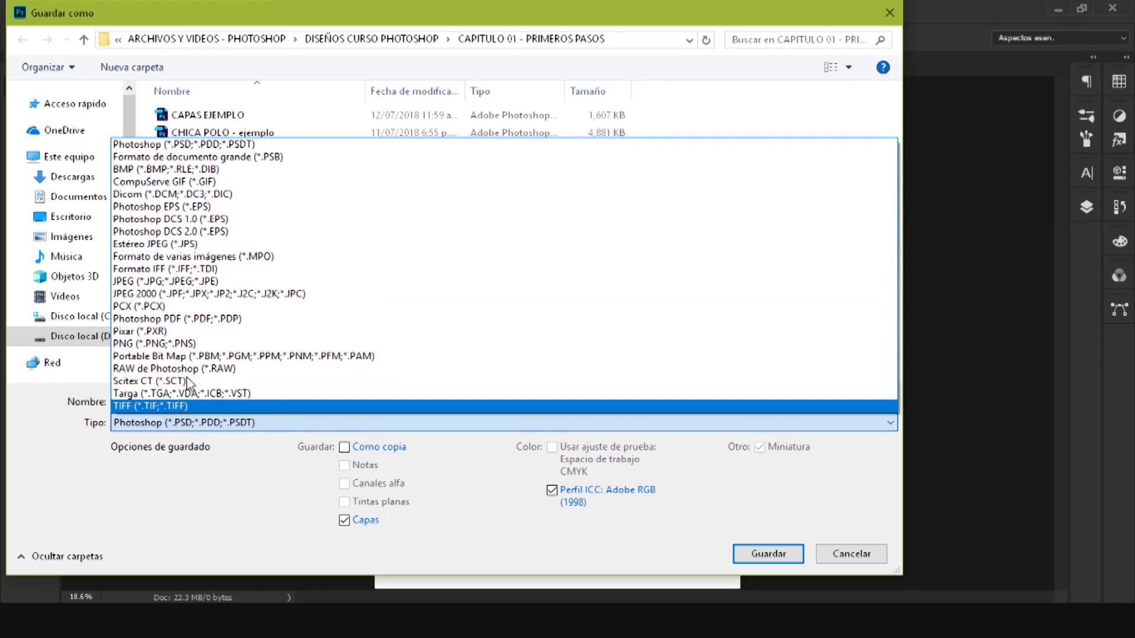
left_click(168, 147)
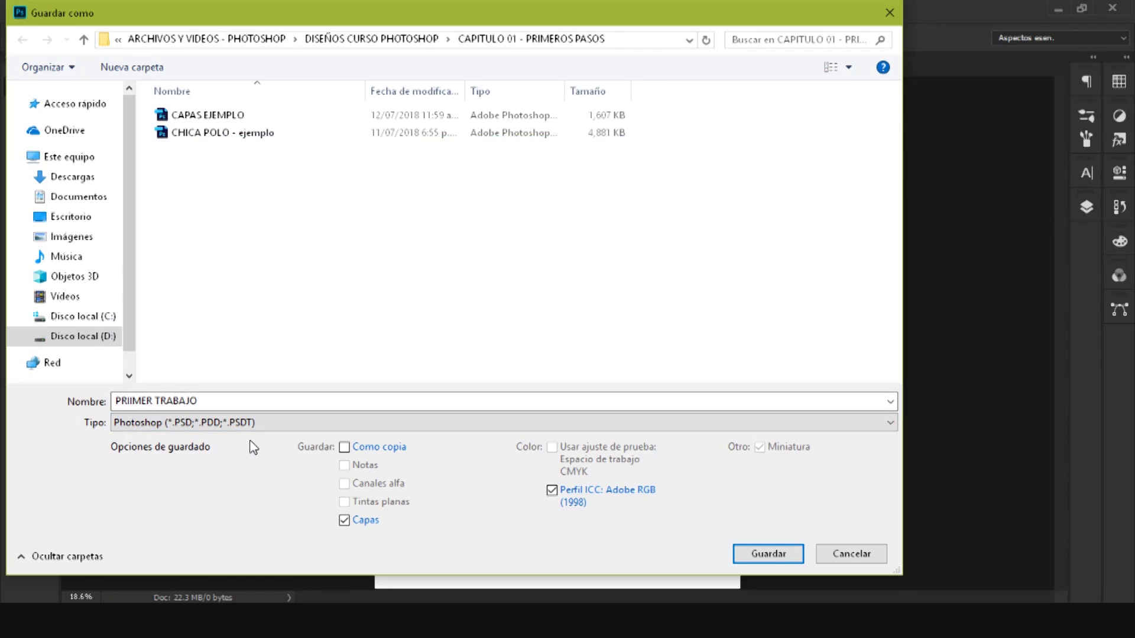
left_click(788, 555)
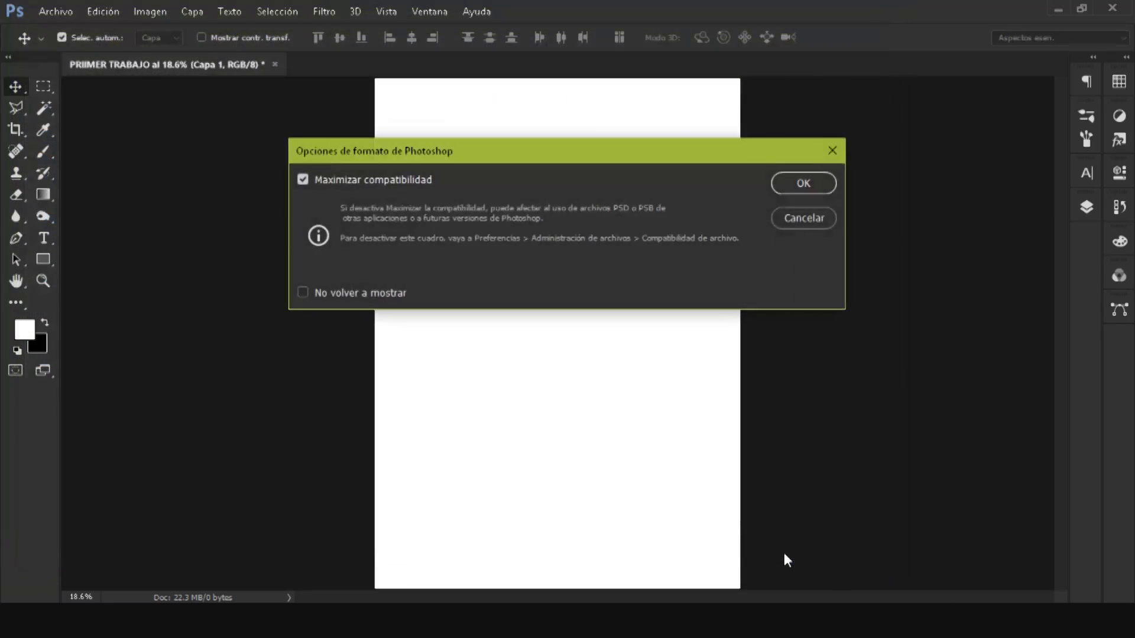
left_click(814, 177)
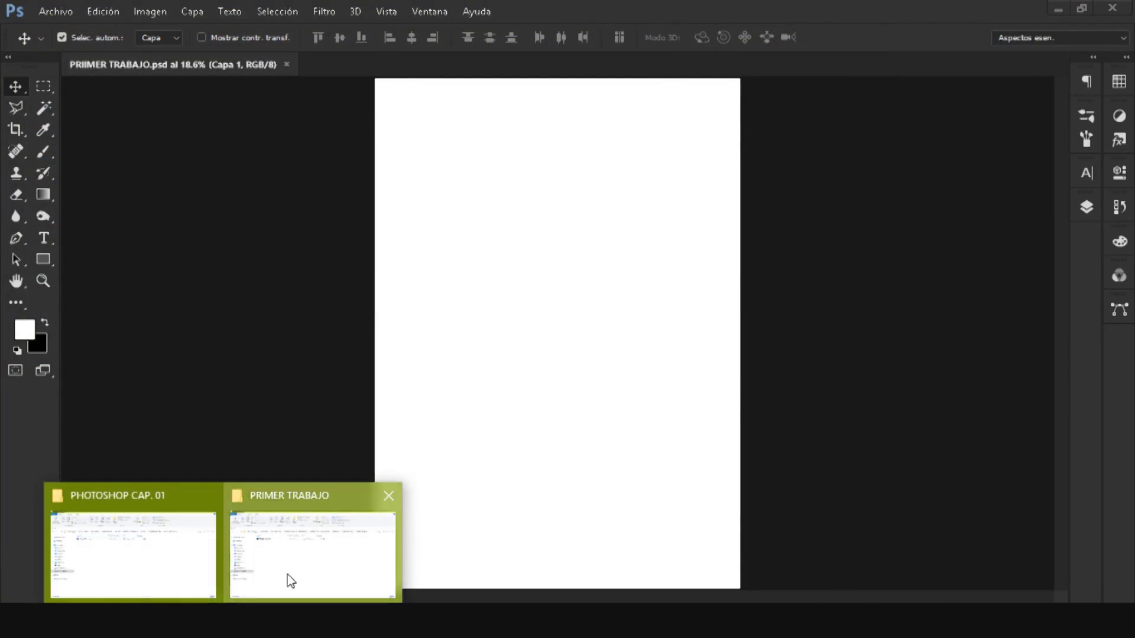
Show the PRIMER TRABAJO folder as extra-large icons and reopen the PRIIMER TRABAJO PSD.
left_click(286, 580)
left_click(221, 204)
right_click(434, 324)
mouse_move(259, 334)
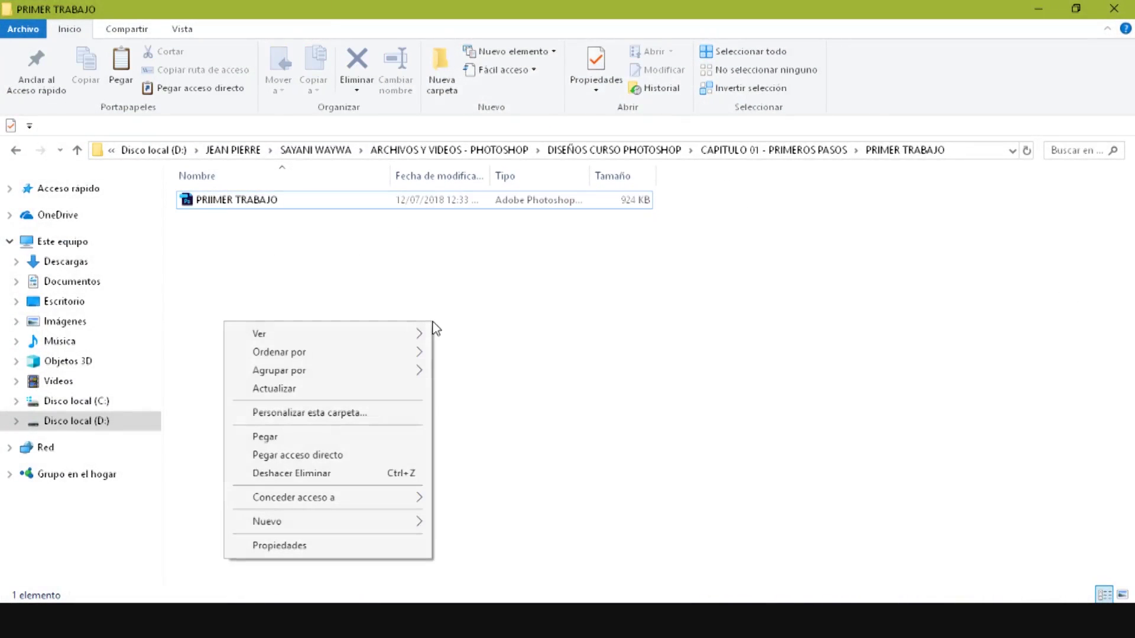
left_click(132, 333)
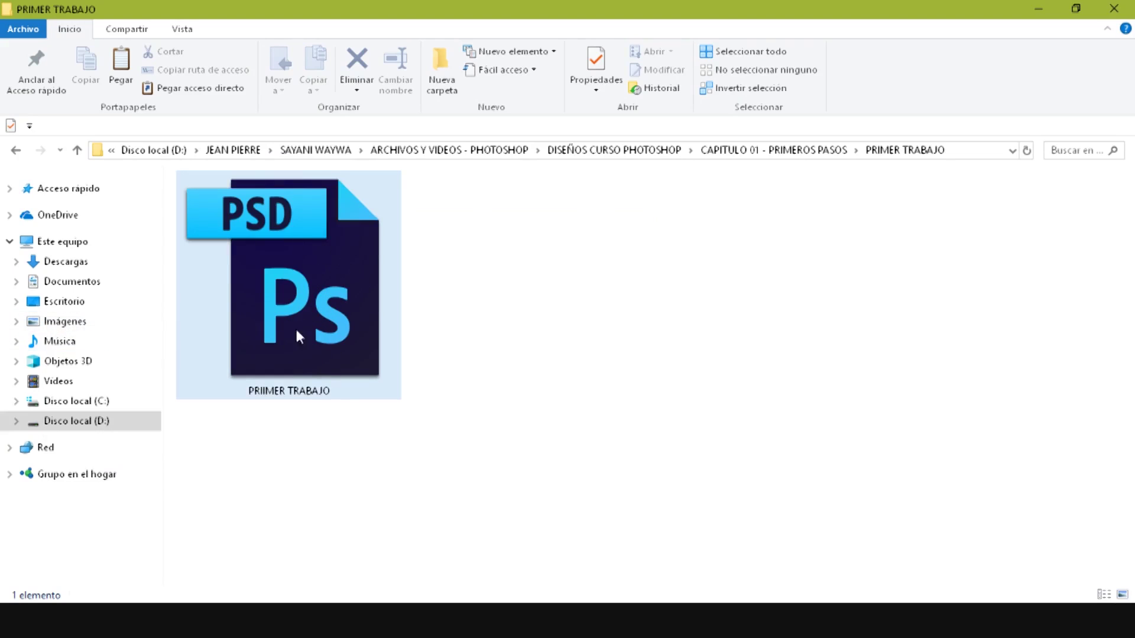
double_click(341, 394)
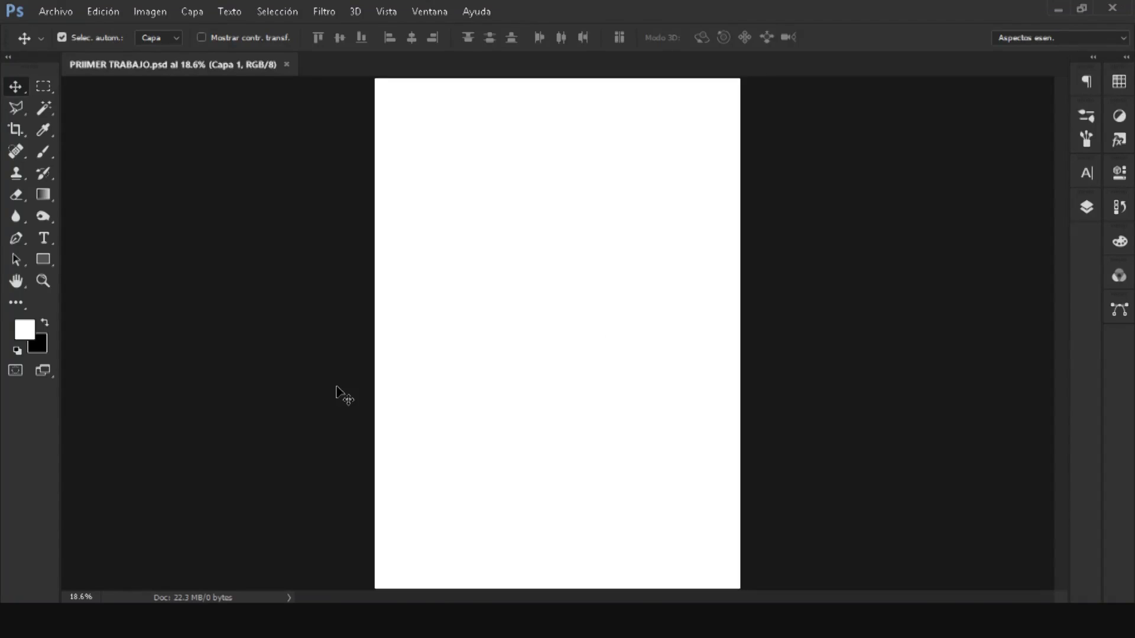
Open CHICA POLO from CAPITULO 01 - PRIMEROS PASOS, leaving its missing colour profile unchanged.
left_click(61, 16)
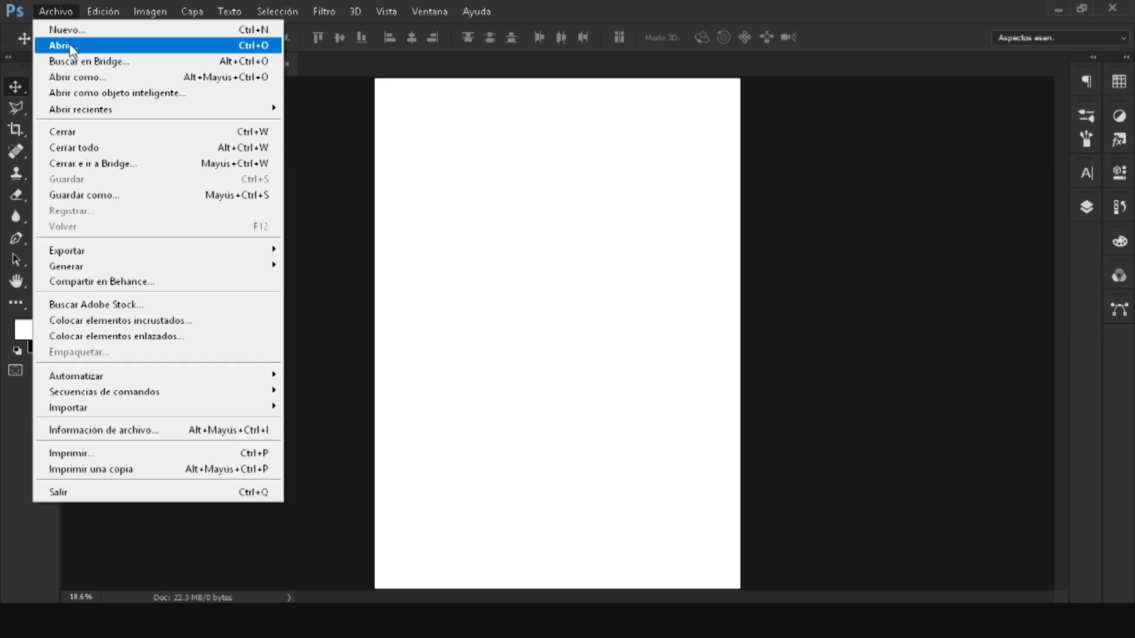
left_click(248, 47)
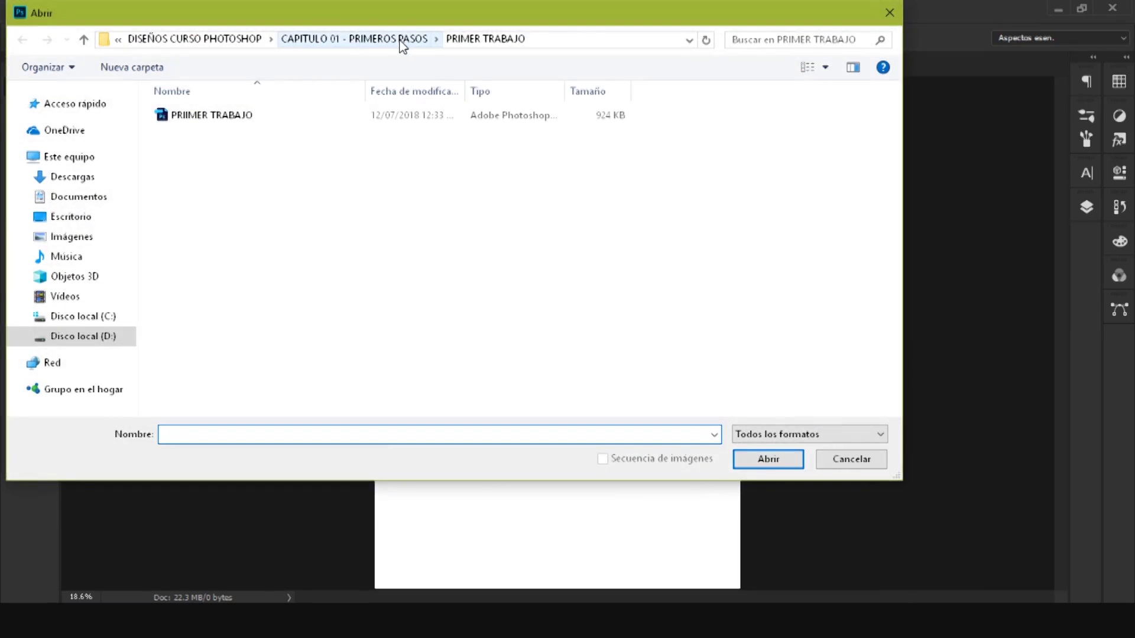
left_click(402, 40)
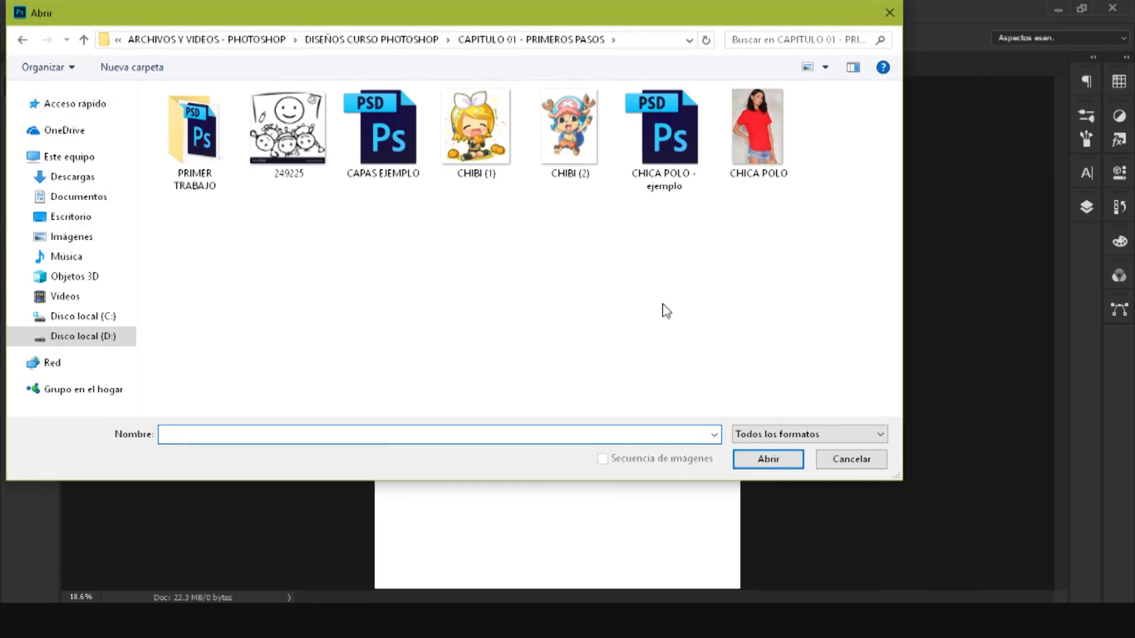
left_click(744, 142)
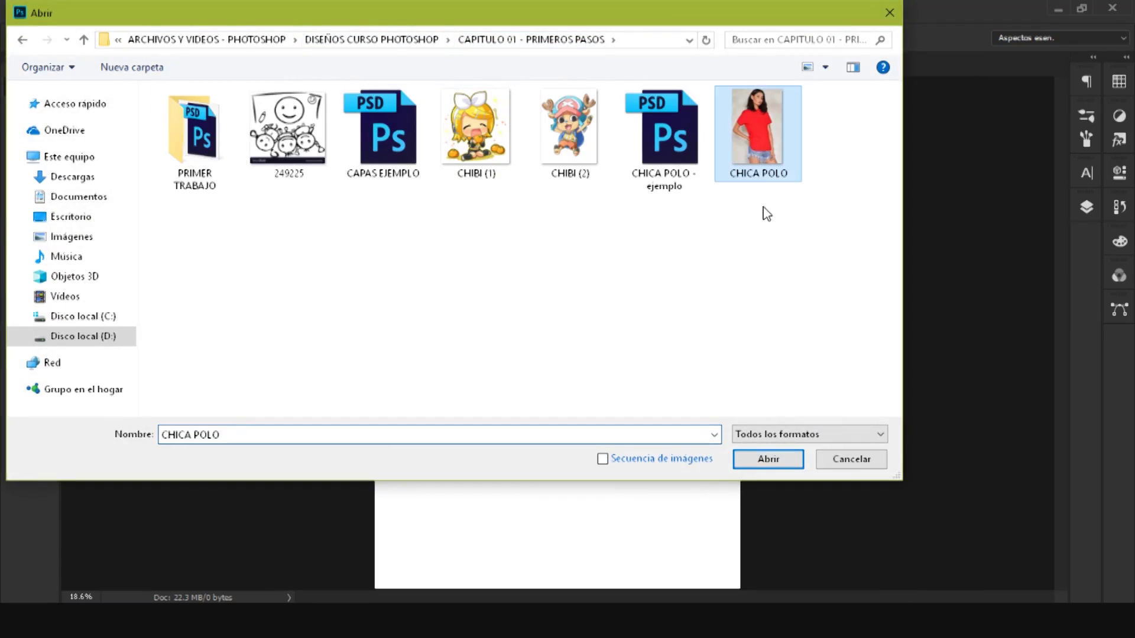
left_click(766, 461)
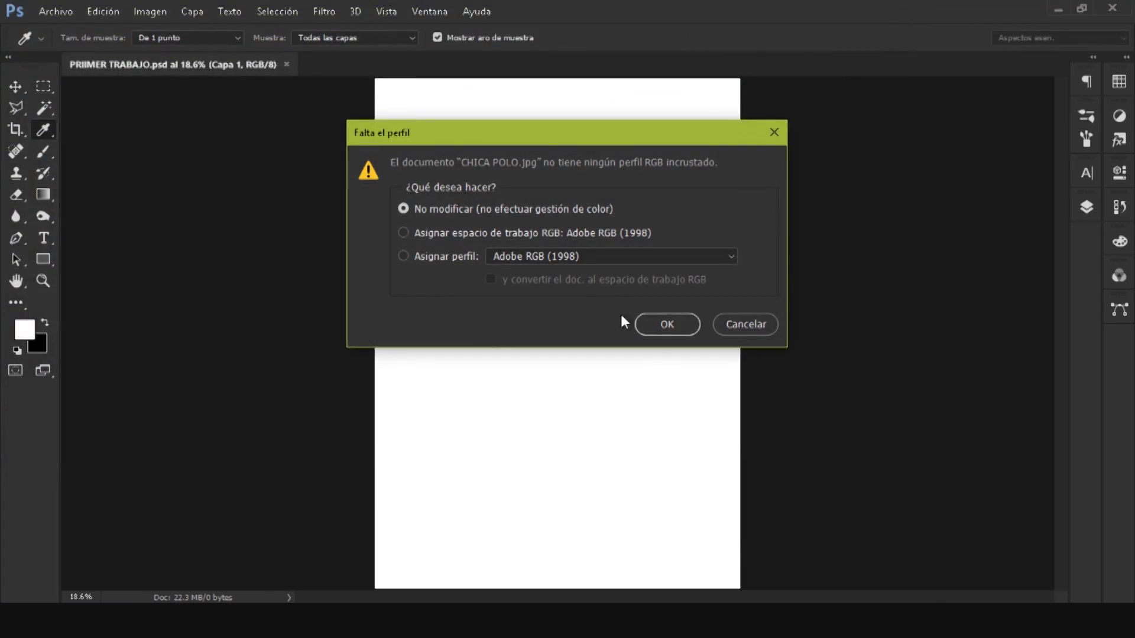
left_click(661, 327)
key("v")
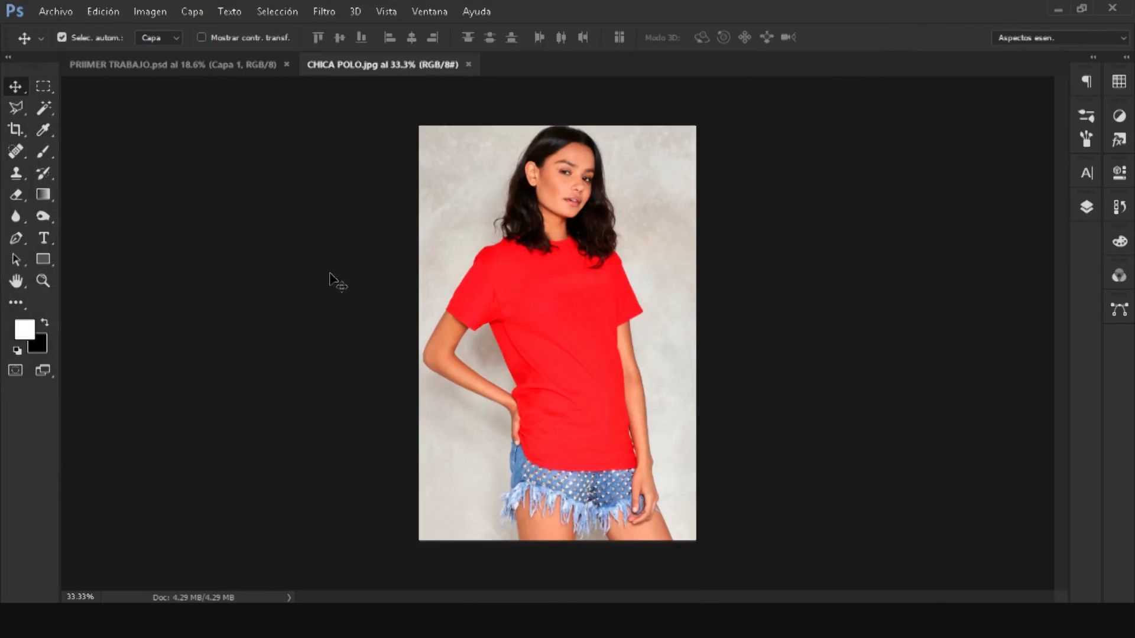
Zoom in slightly on the CHICA POLO photo.
scroll(551, 359, "up", 1)
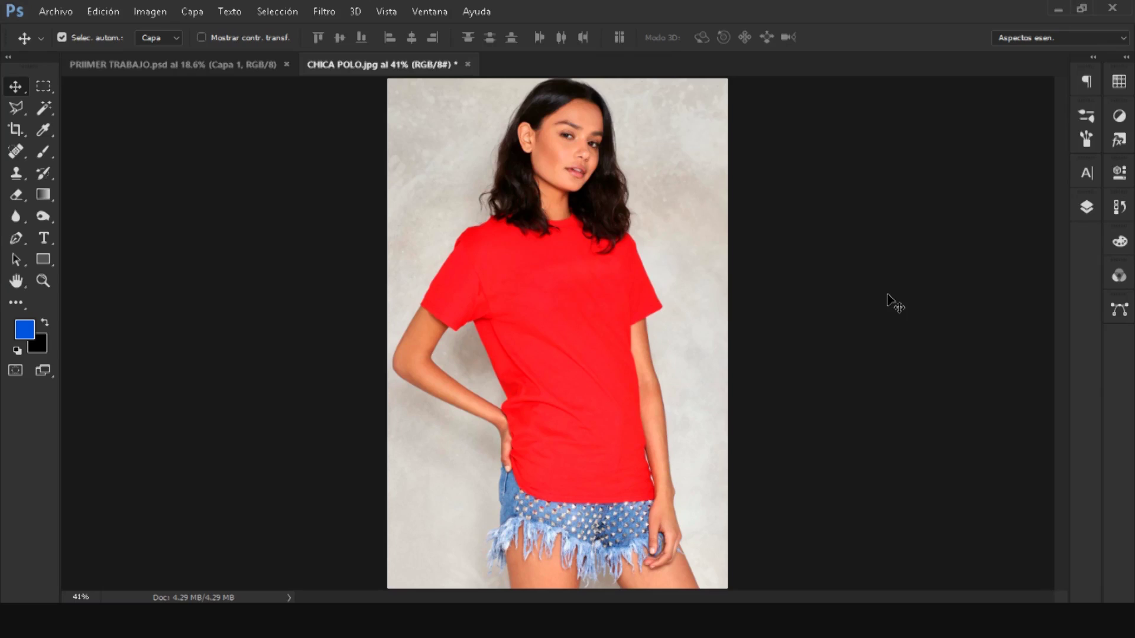
Show the Capas panel and move the floating panel further left.
left_click(438, 11)
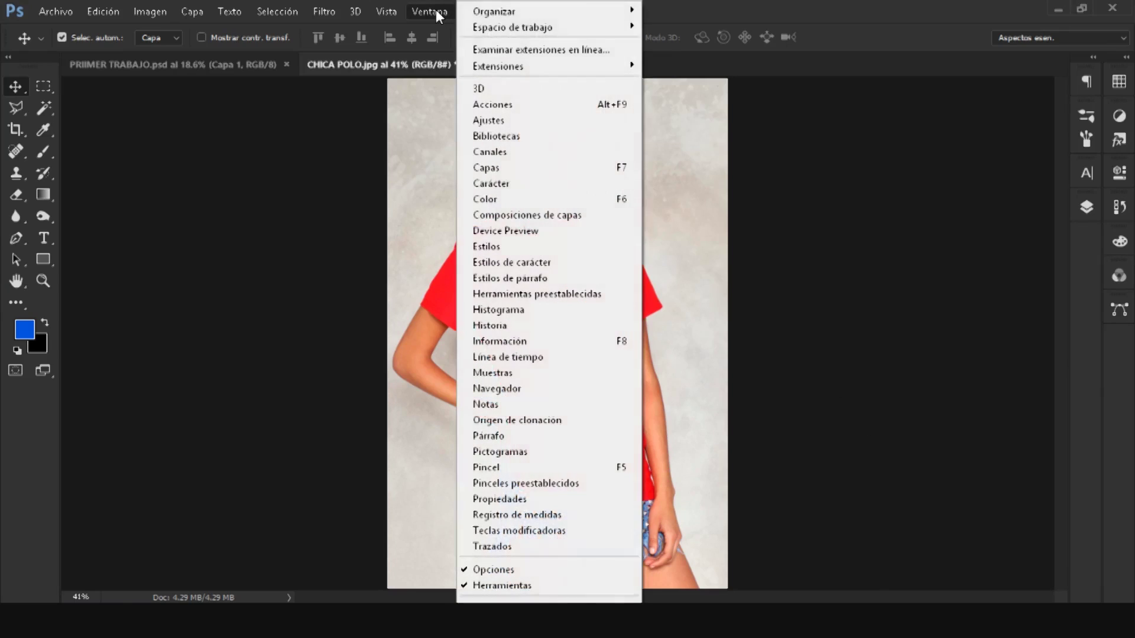
left_click(495, 170)
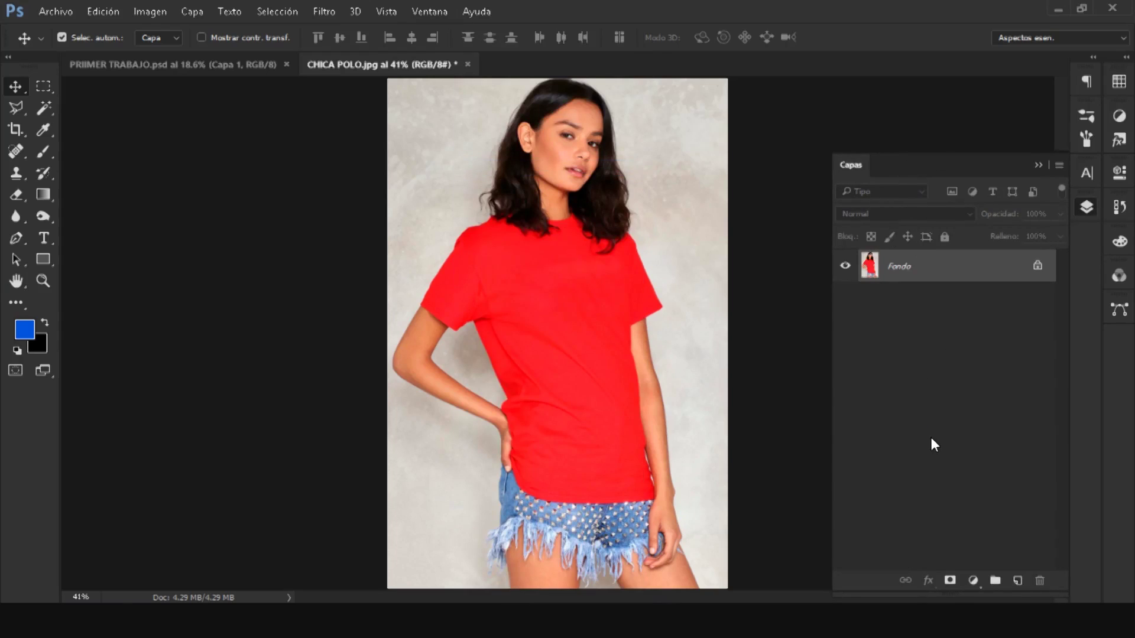
left_click(1086, 209)
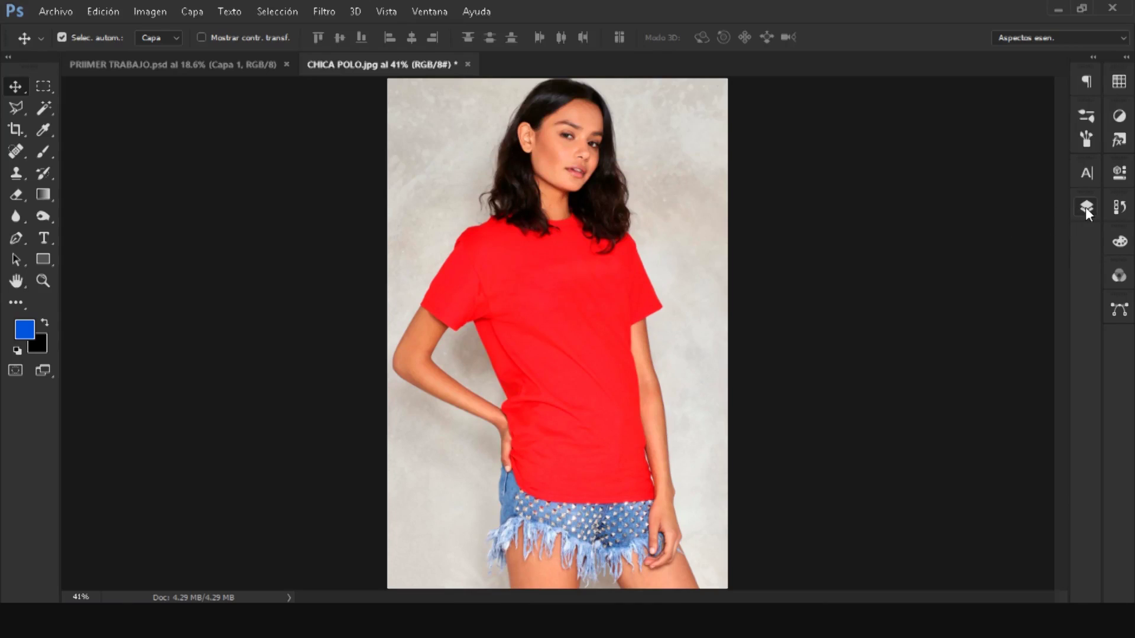
left_click(1087, 205)
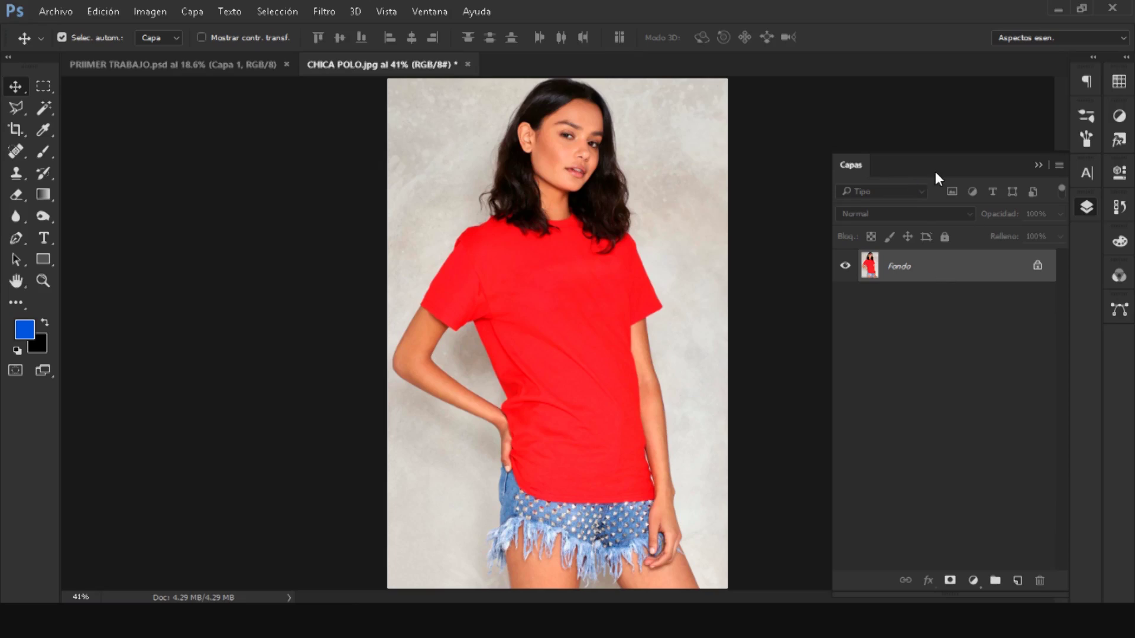
left_click_drag(935, 168, 878, 133)
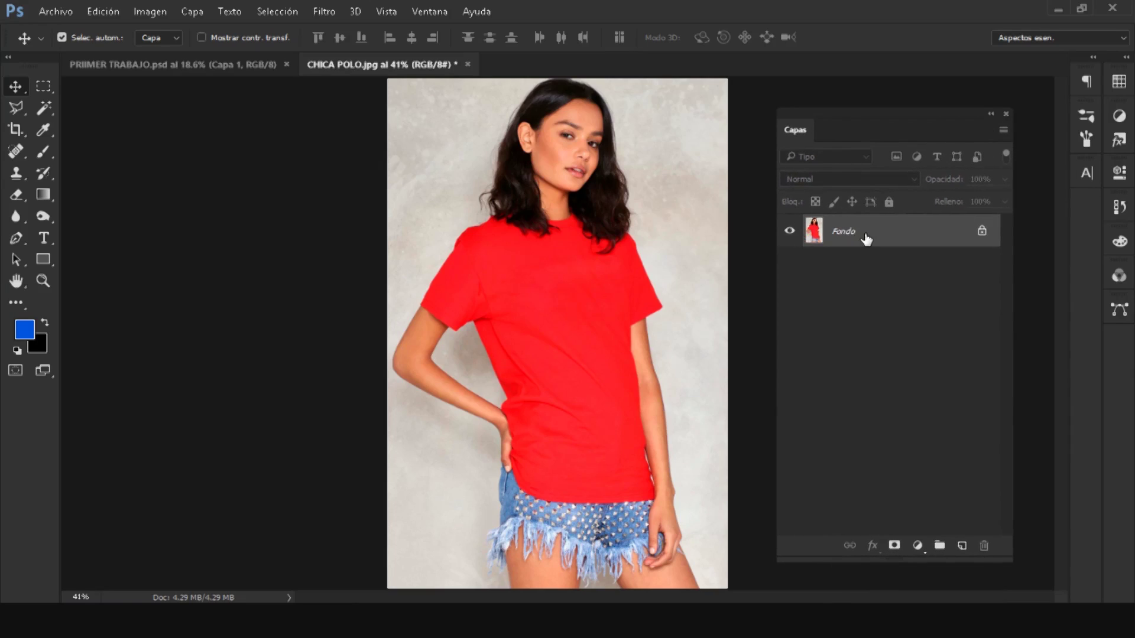
Switch the layer thumbnails to large and bring up the Open window.
right_click(870, 305)
left_click(916, 372)
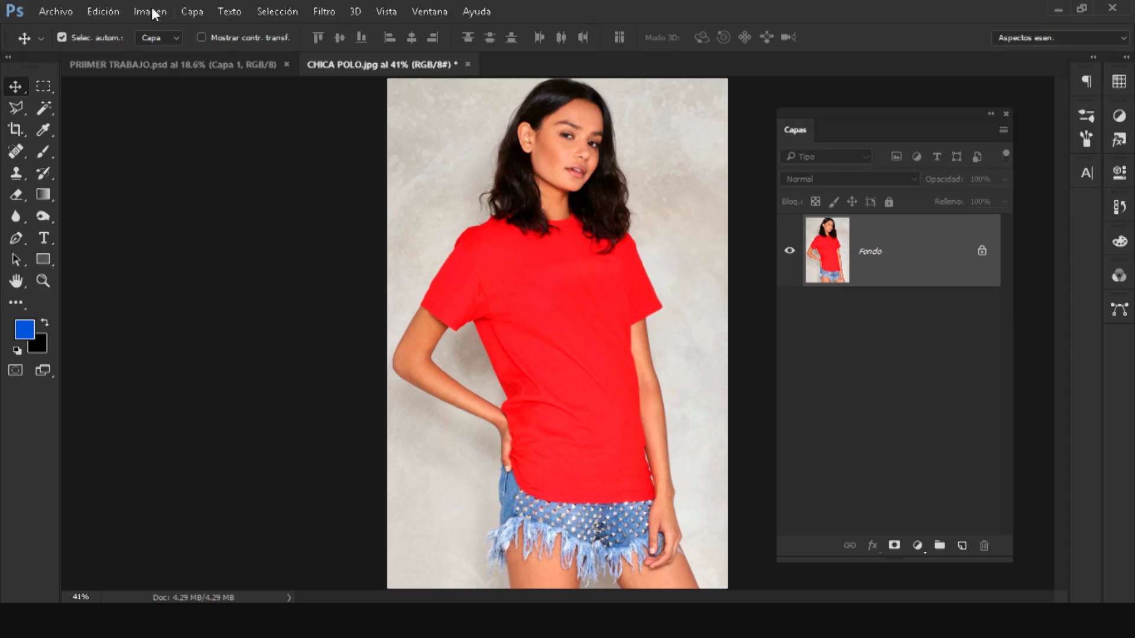
left_click(56, 11)
mouse_move(81, 109)
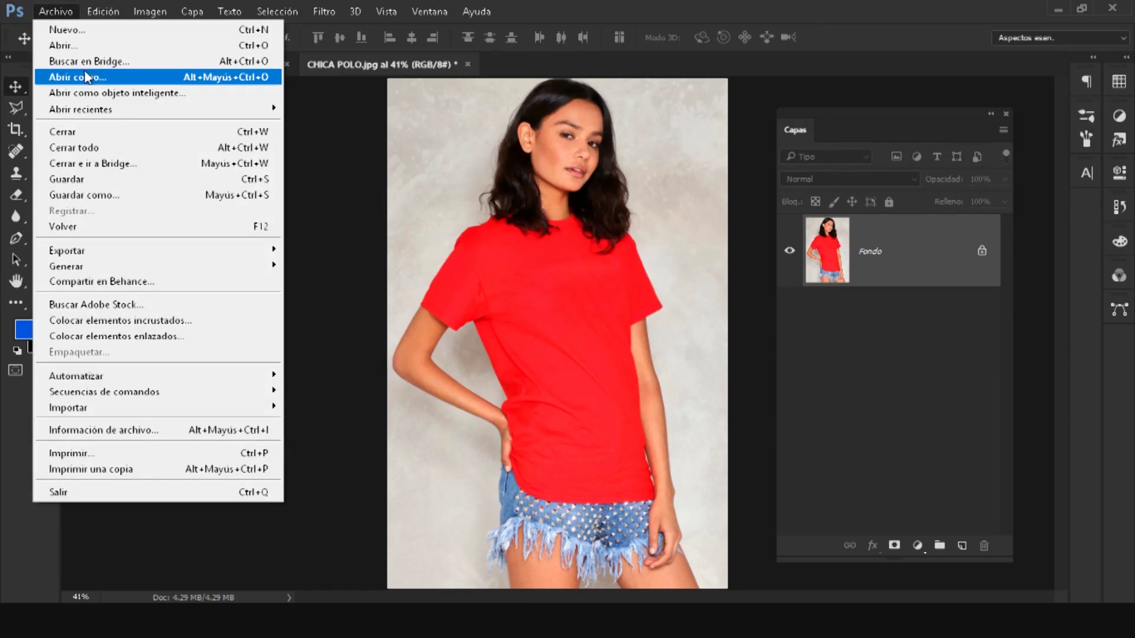
left_click(71, 45)
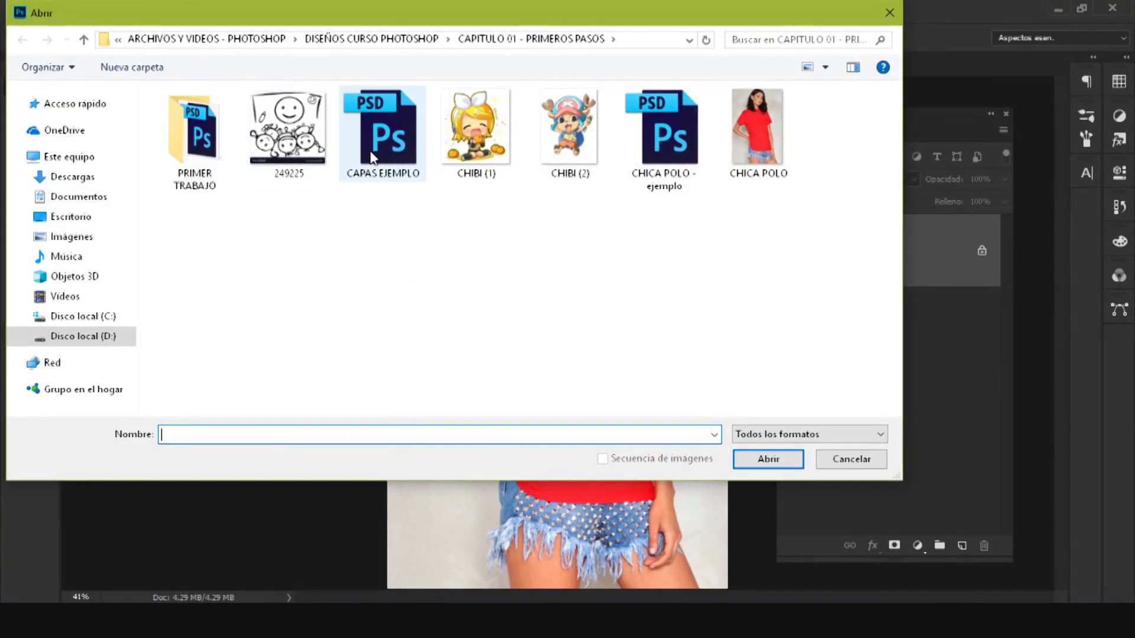
Open CAPAS EJEMPLO.psd past the profile warning, and toggle Capa 2 and Capa 1 visibility.
left_click(381, 136)
left_click(763, 459)
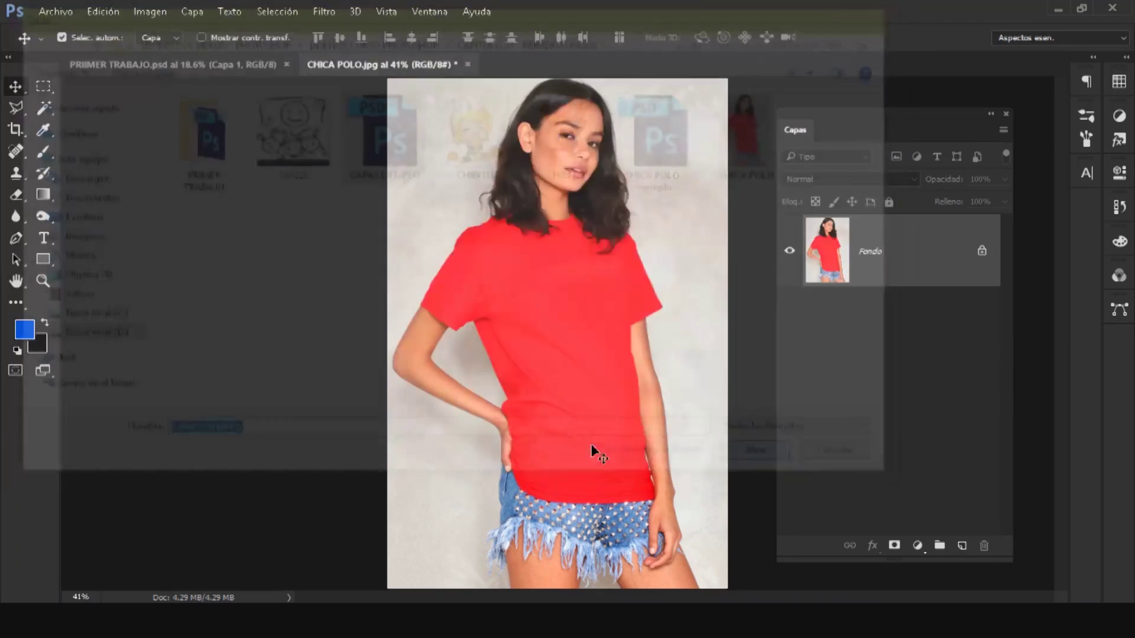
left_click(663, 324)
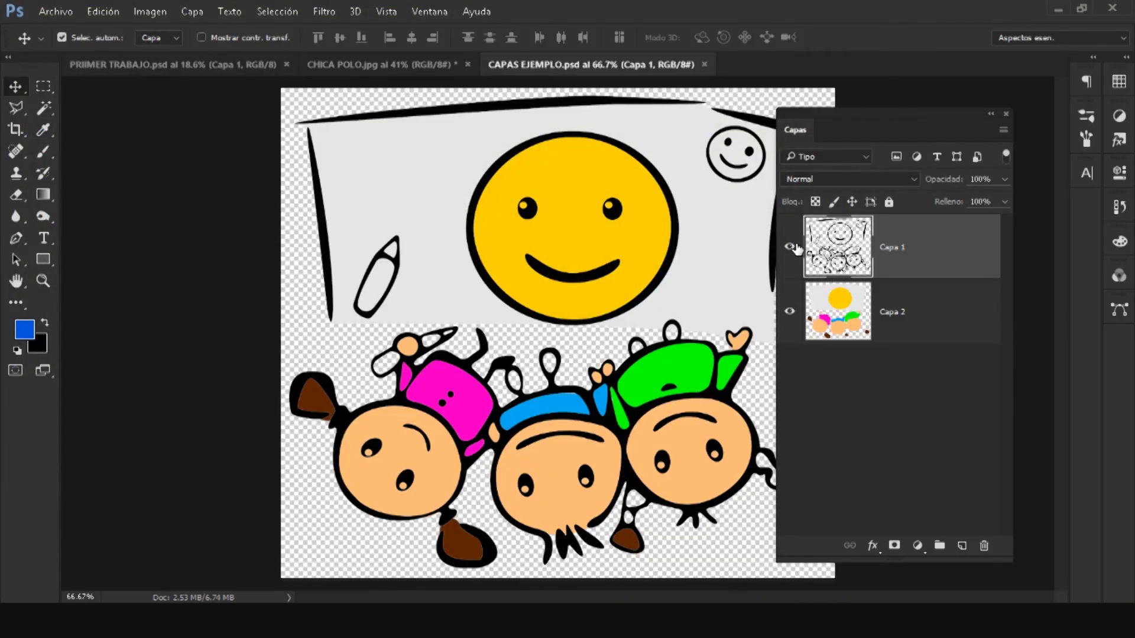
left_click(789, 310)
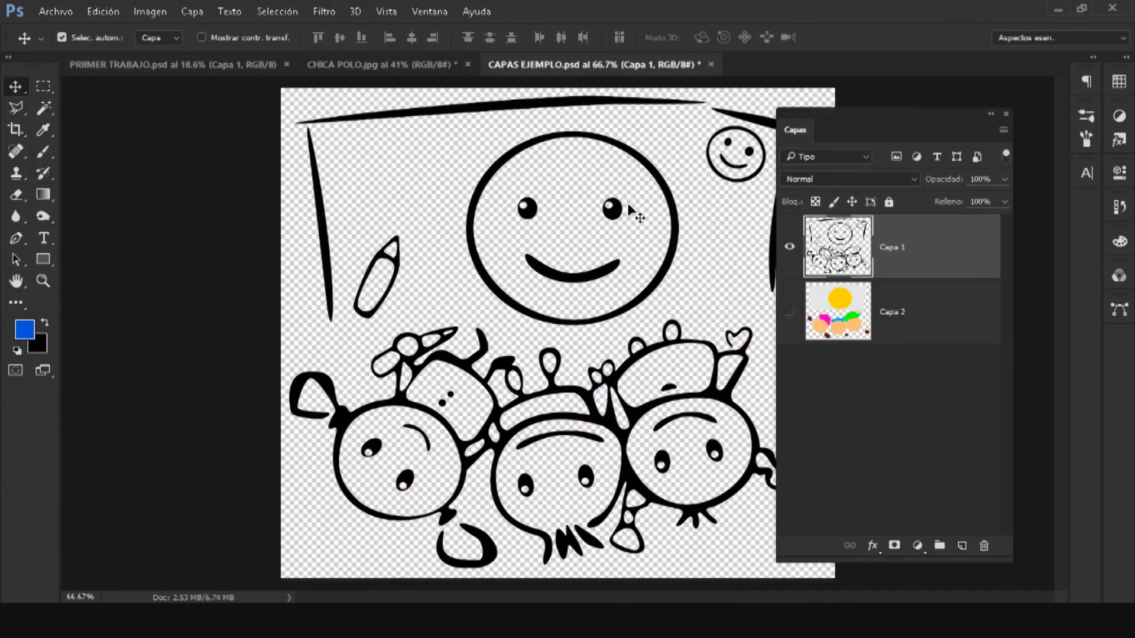
left_click(789, 311)
left_click(789, 247)
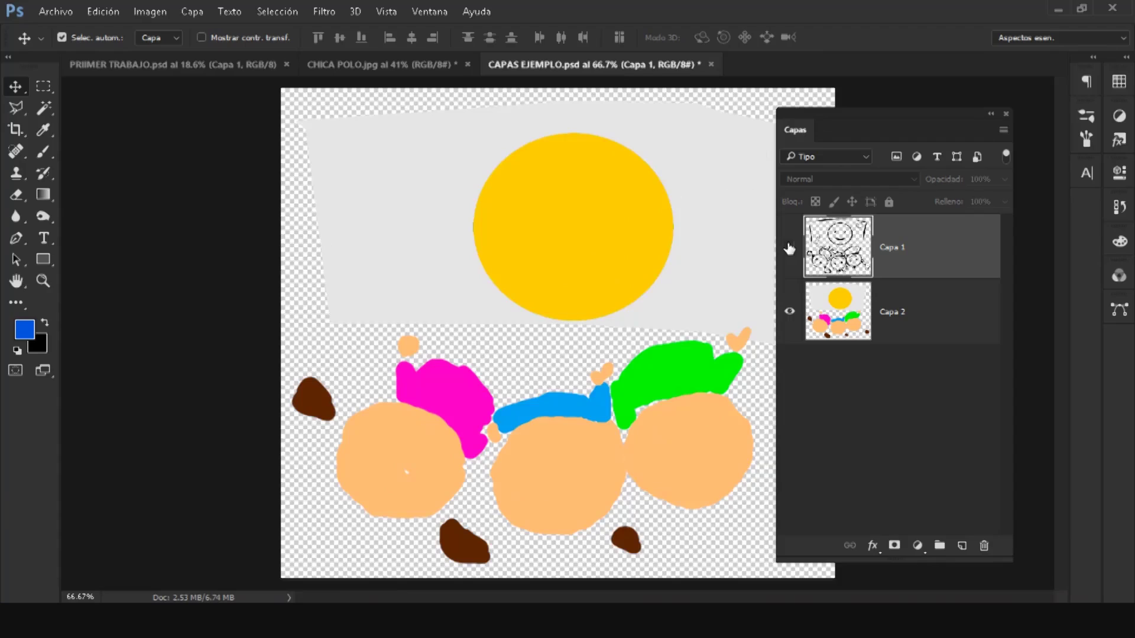
left_click(789, 247)
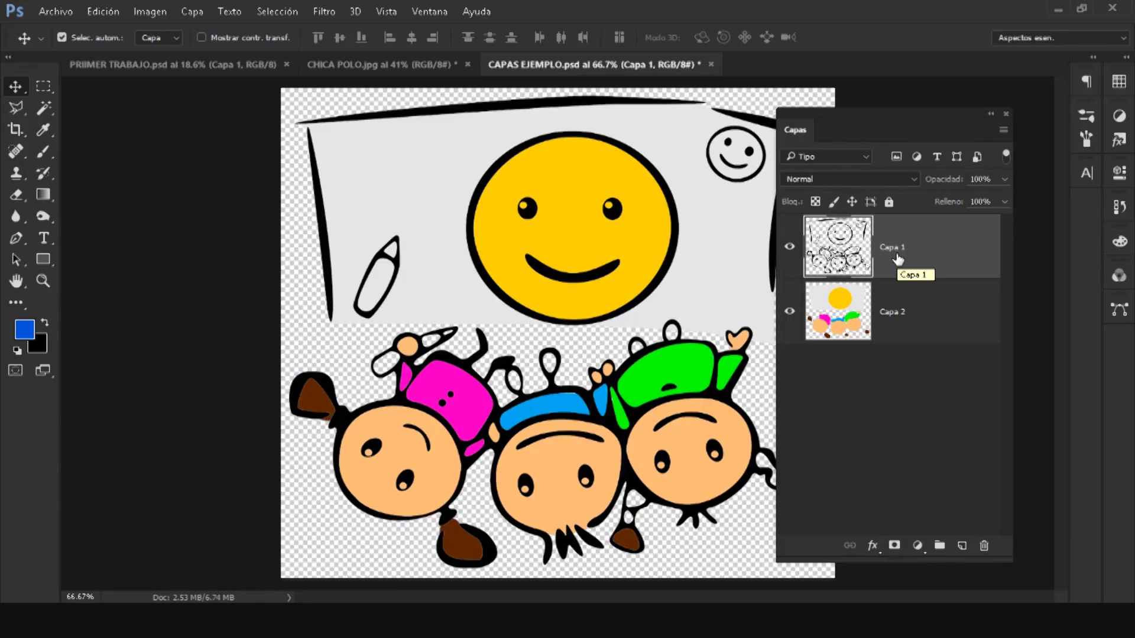
Compare both layers by toggling their visibility, ending with both visible and Capa 2 selected.
left_click(941, 319)
left_click(790, 248)
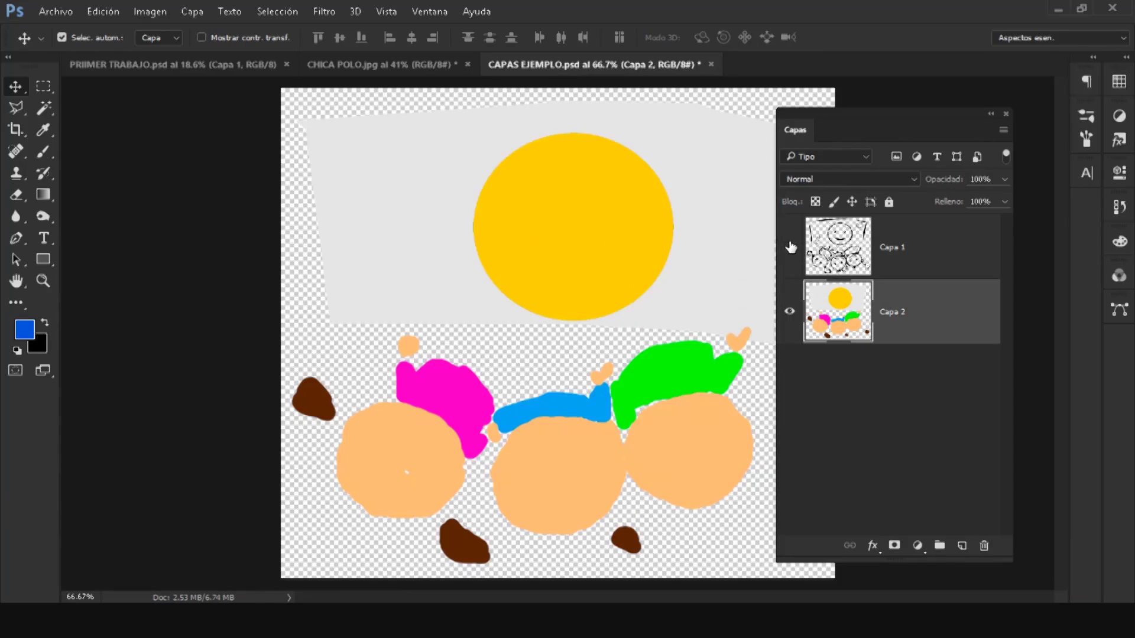
left_click(790, 311)
left_click(789, 247)
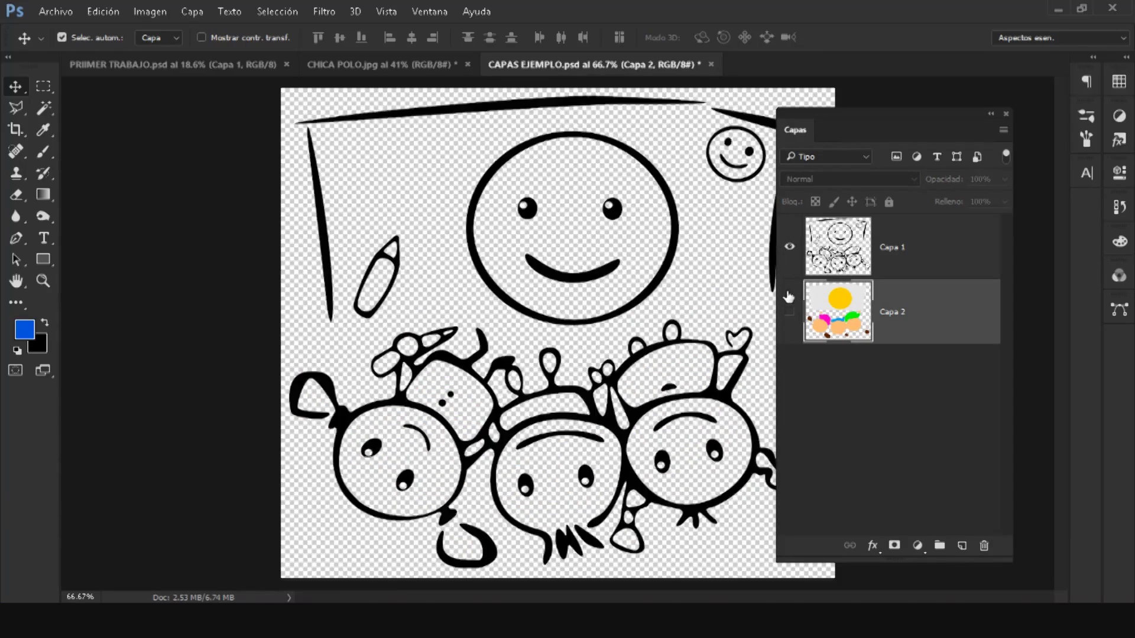
left_click(789, 311)
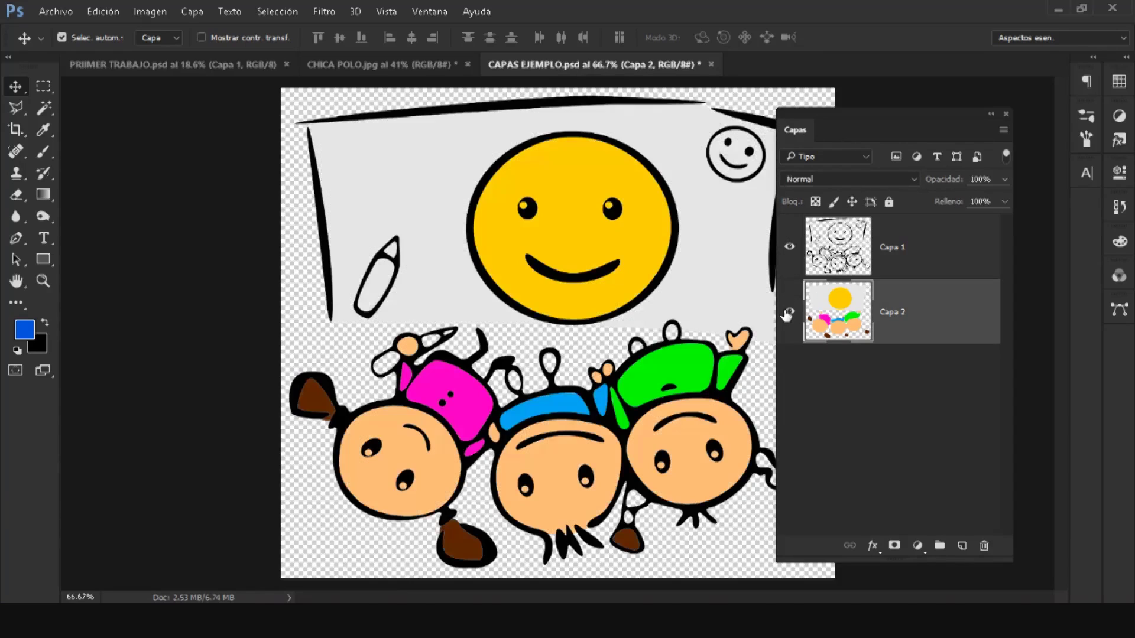
left_click(929, 267)
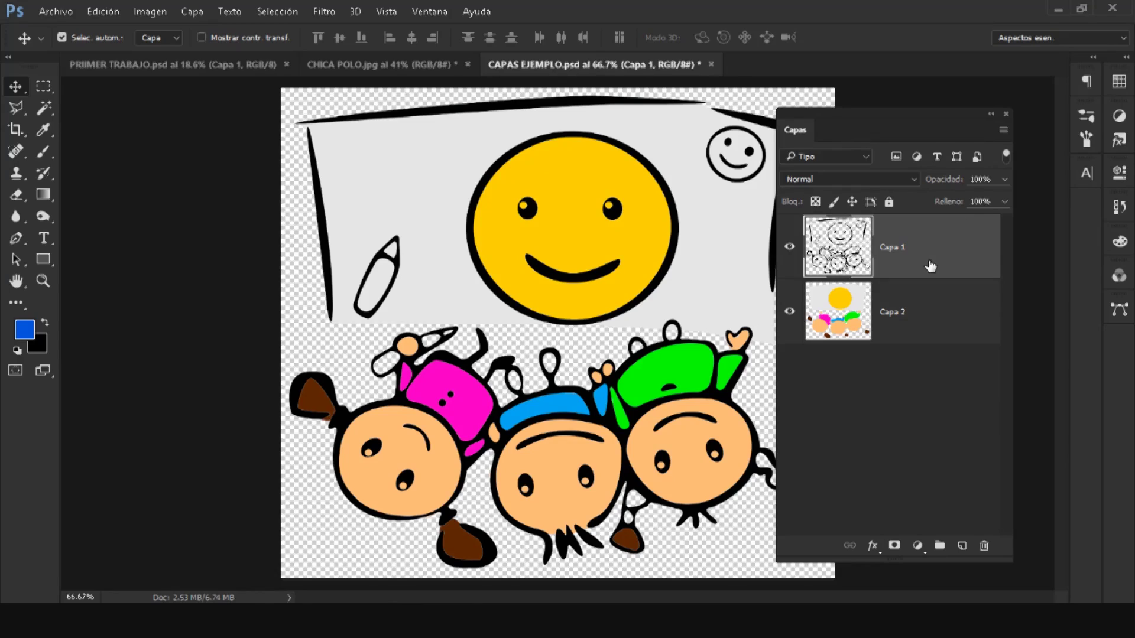
left_click(929, 308)
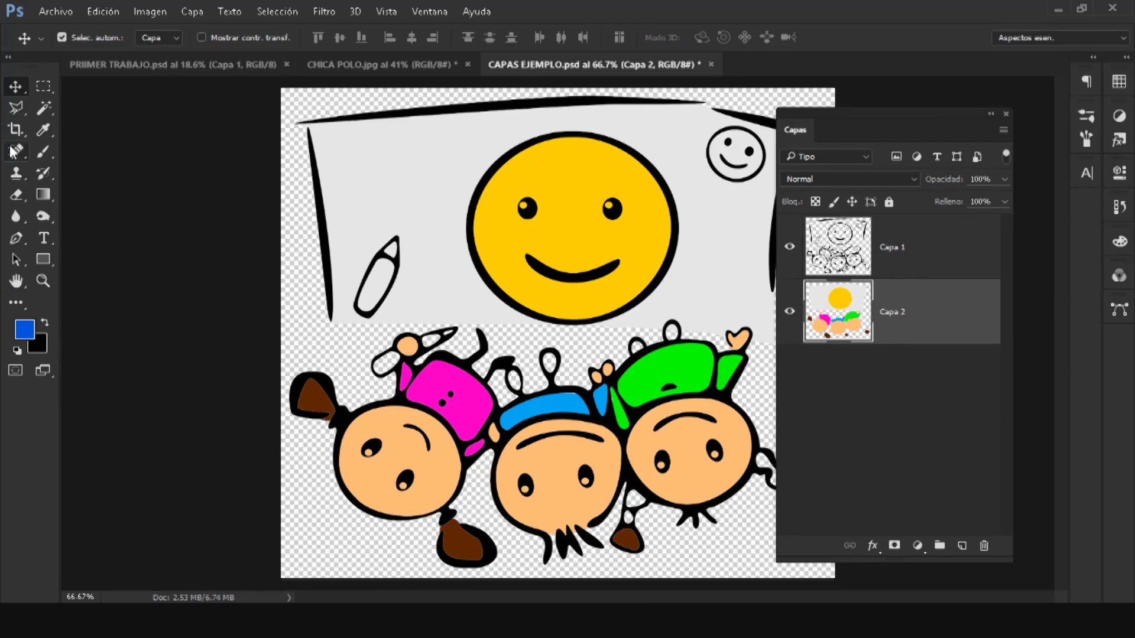
Paint a blue test brush stroke on Capa 2, then undo it.
left_click(43, 160)
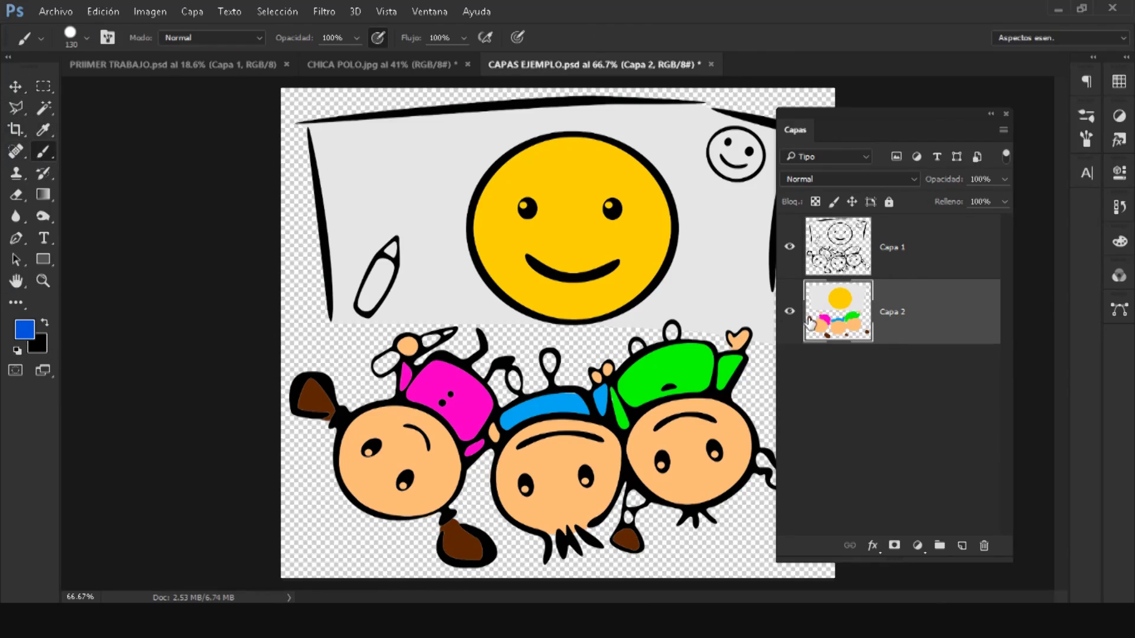
mouse_move(413, 240)
left_mouse_down()
mouse_move(408, 291)
mouse_move(582, 278)
left_mouse_up()
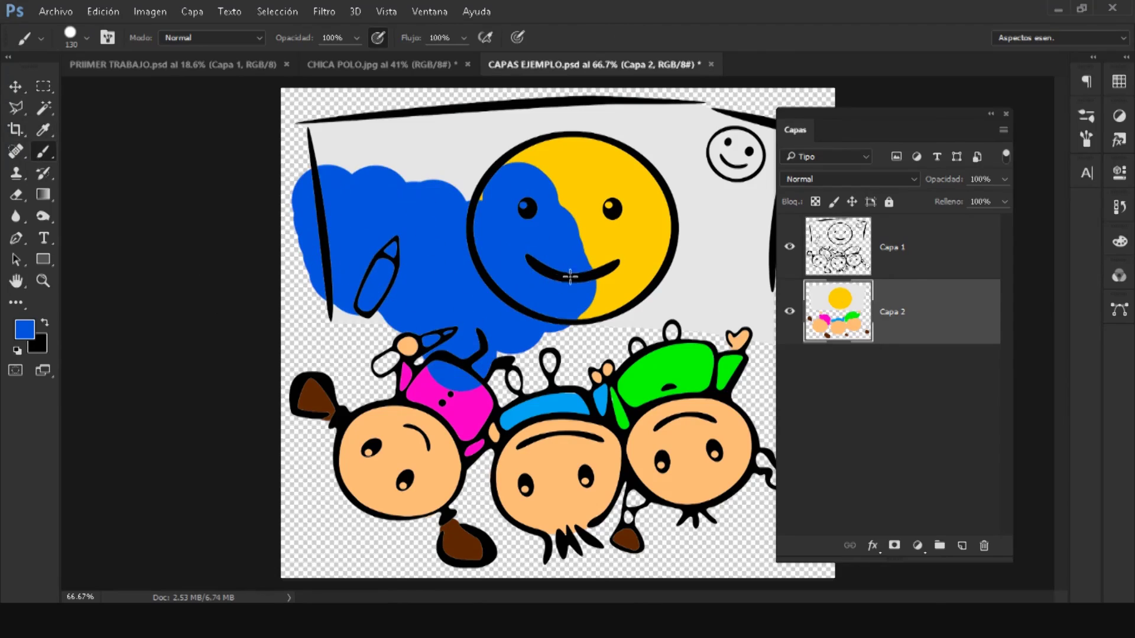
key("ctrl+z")
Paint blue over the smiley on Capa 1, compare layers, undo it and close the document.
left_click(933, 254)
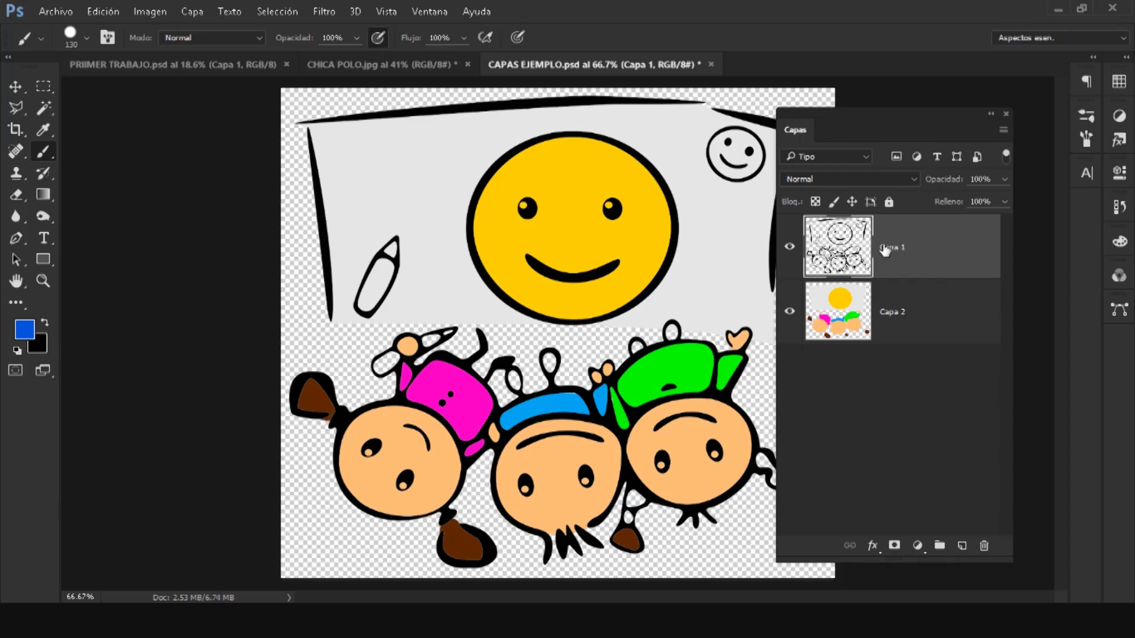
left_click(335, 180)
mouse_move(336, 180)
left_mouse_down()
mouse_move(595, 187)
mouse_move(549, 155)
left_mouse_up()
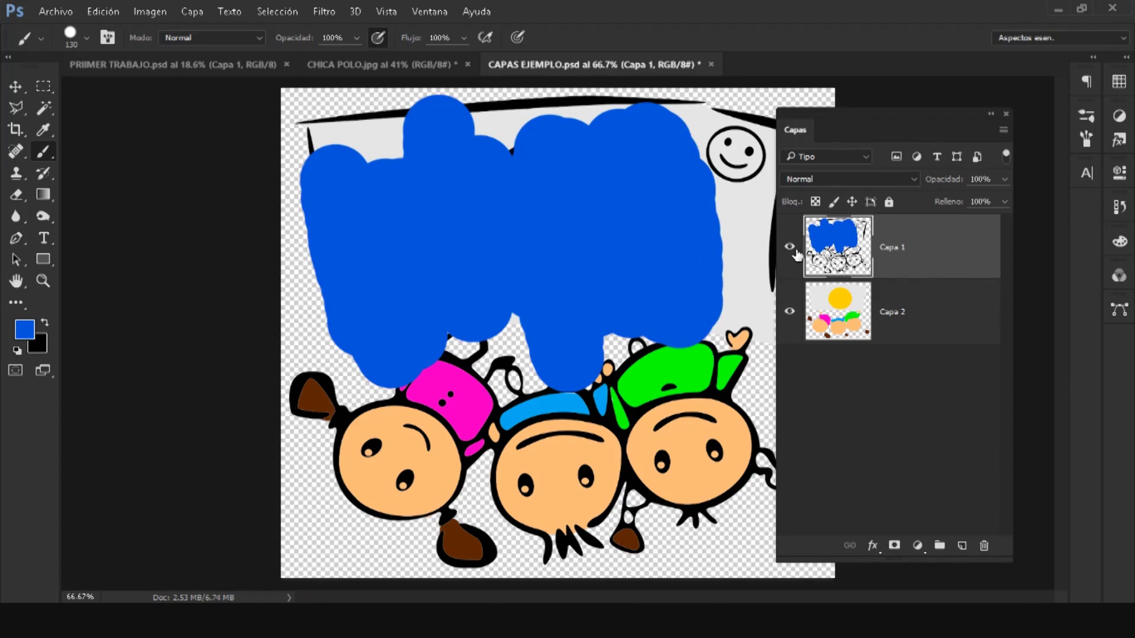
left_click_drag(522, 152, 508, 139)
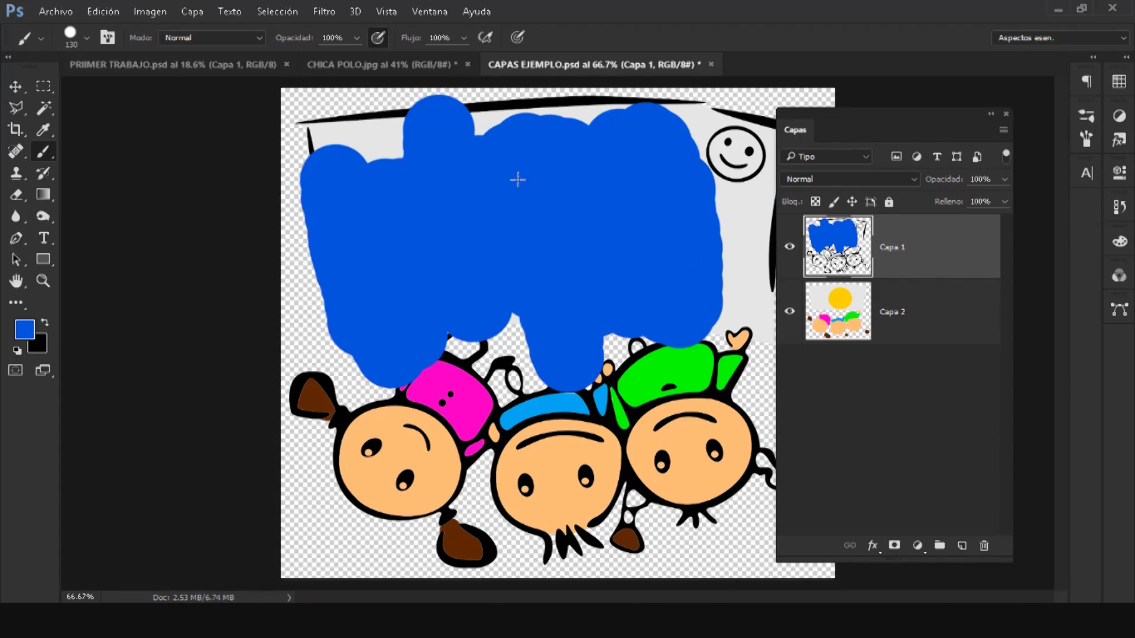
left_click(789, 248)
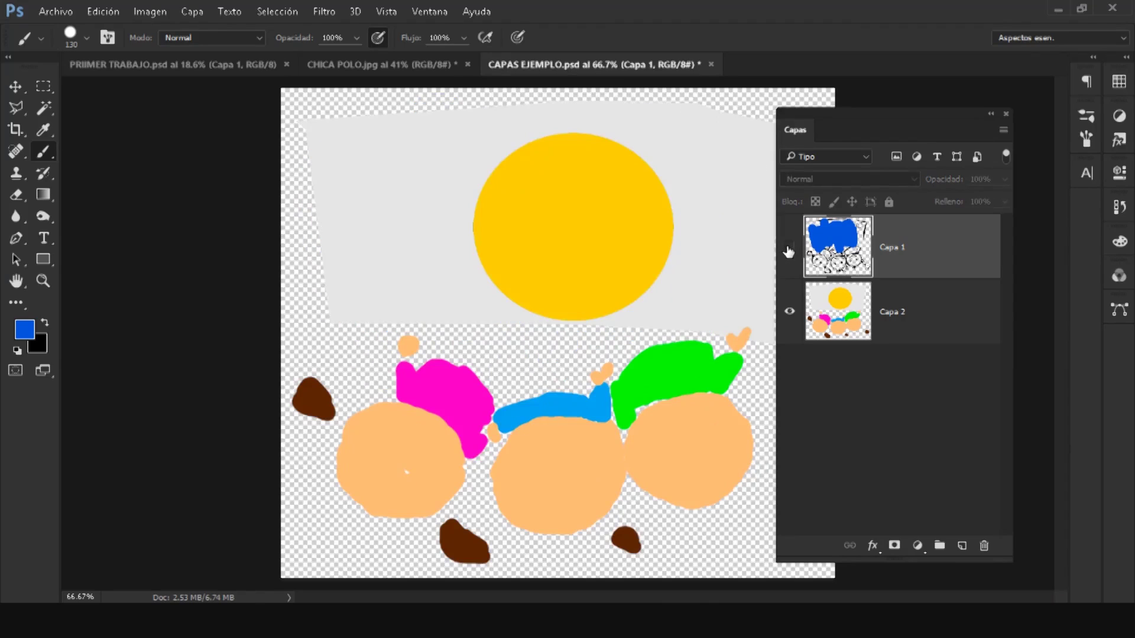
left_click(911, 328)
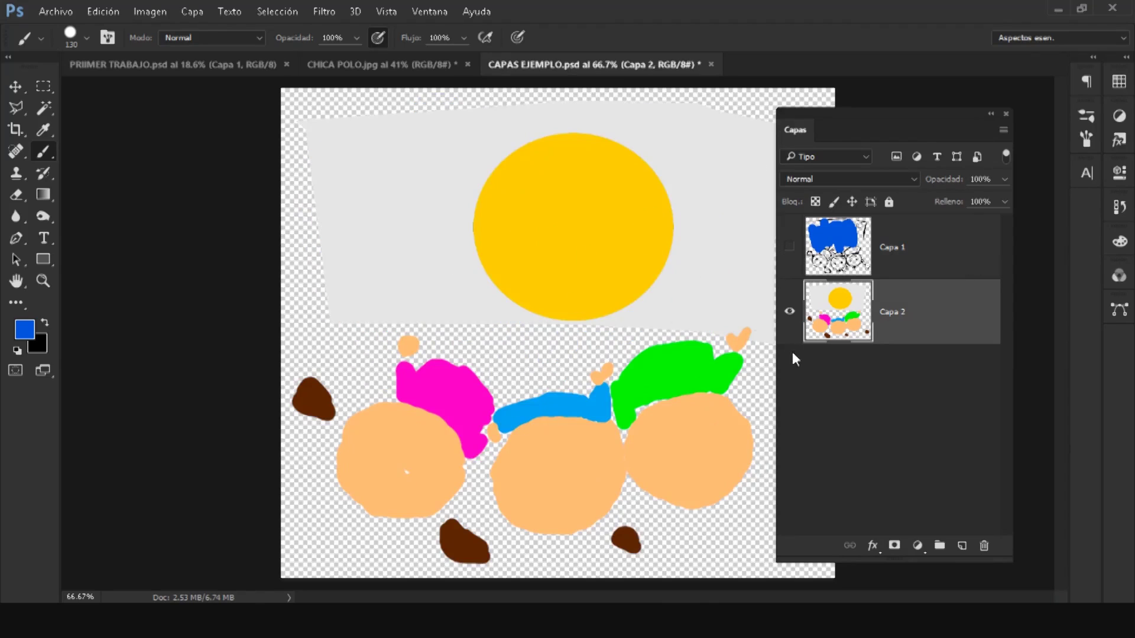
left_click(789, 247)
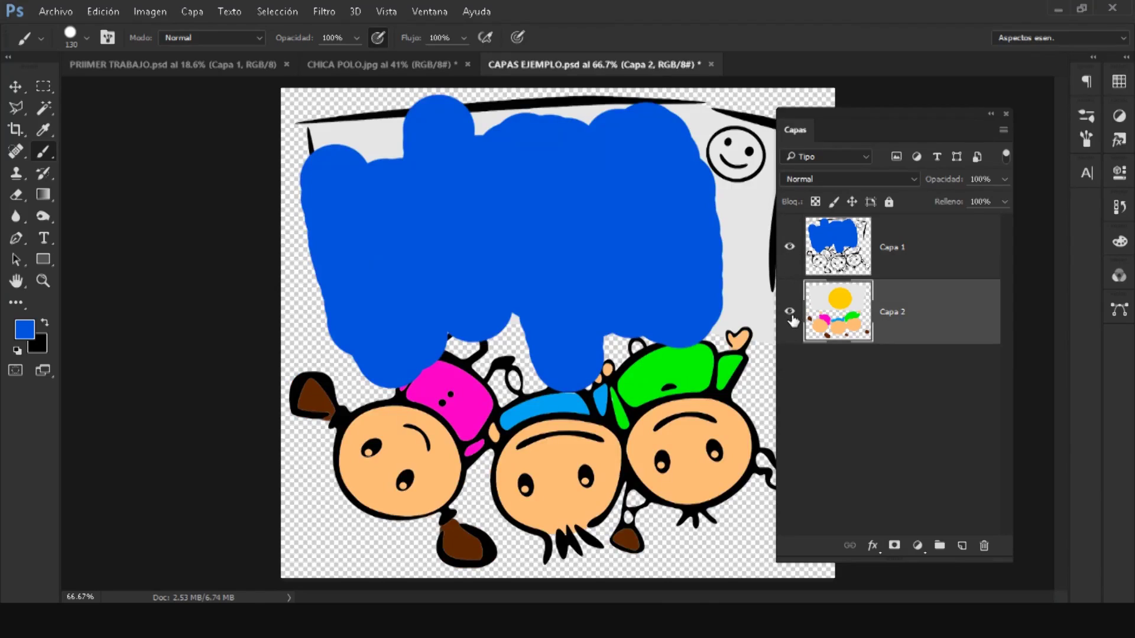
key("ctrl+z")
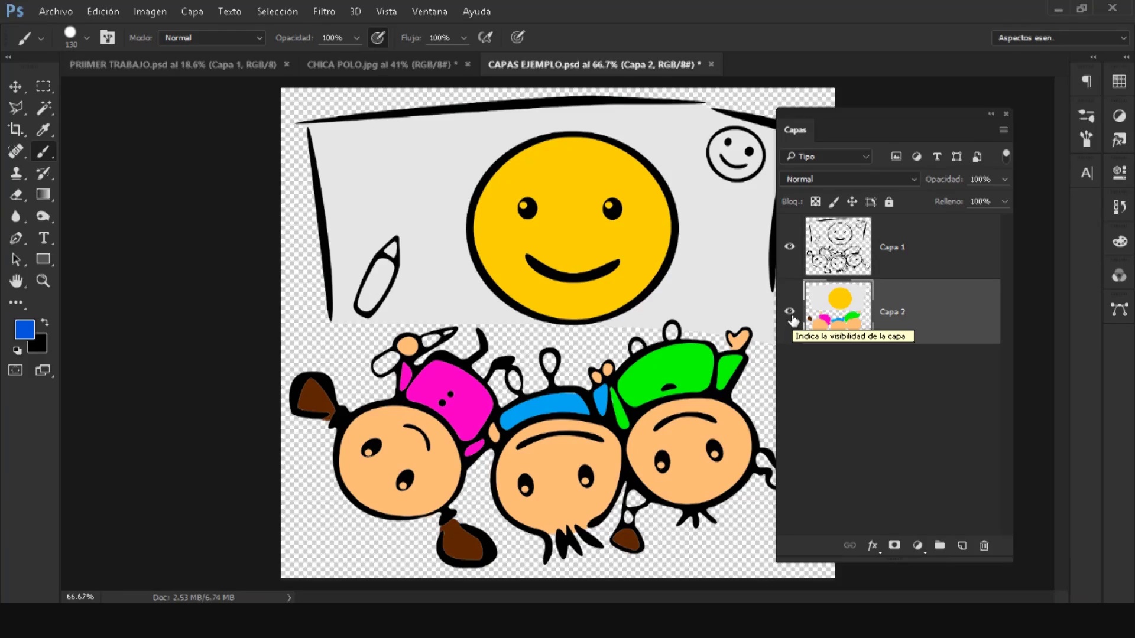
key("ctrl+w")
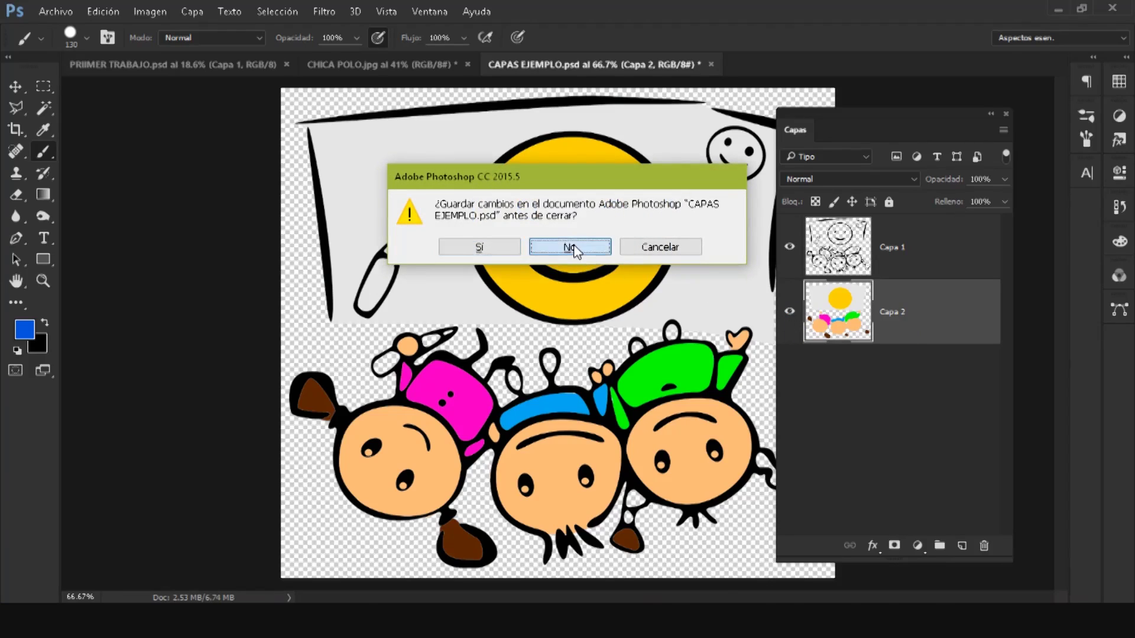
Close CAPAS EJEMPLO without saving, add a new layer and unlock the background as Capa 0.
left_click(570, 247)
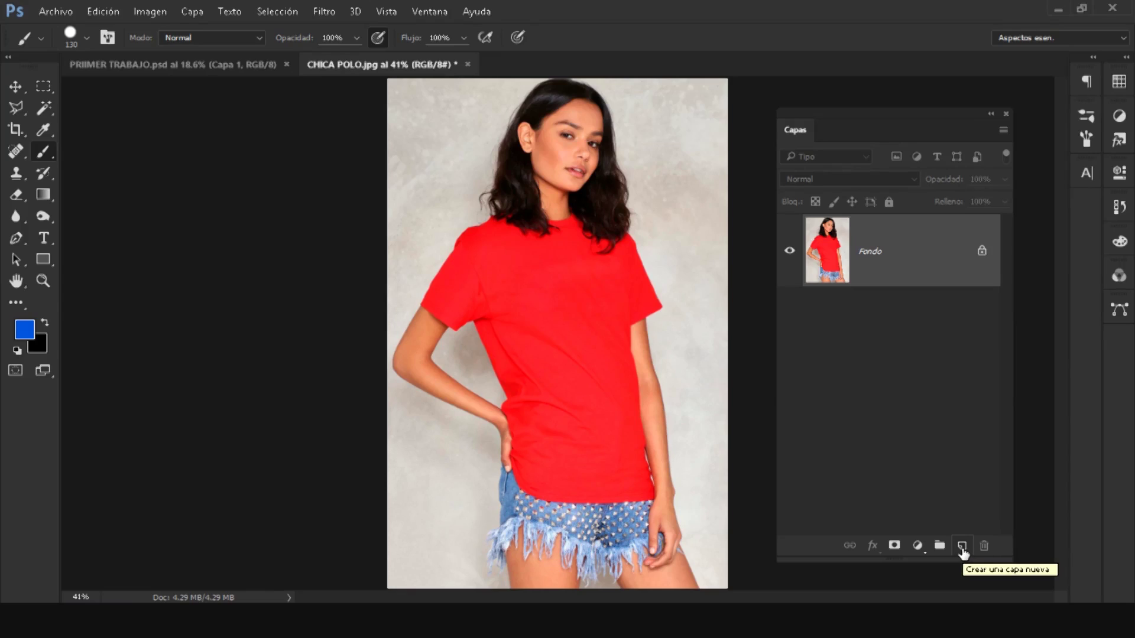
left_click(963, 546)
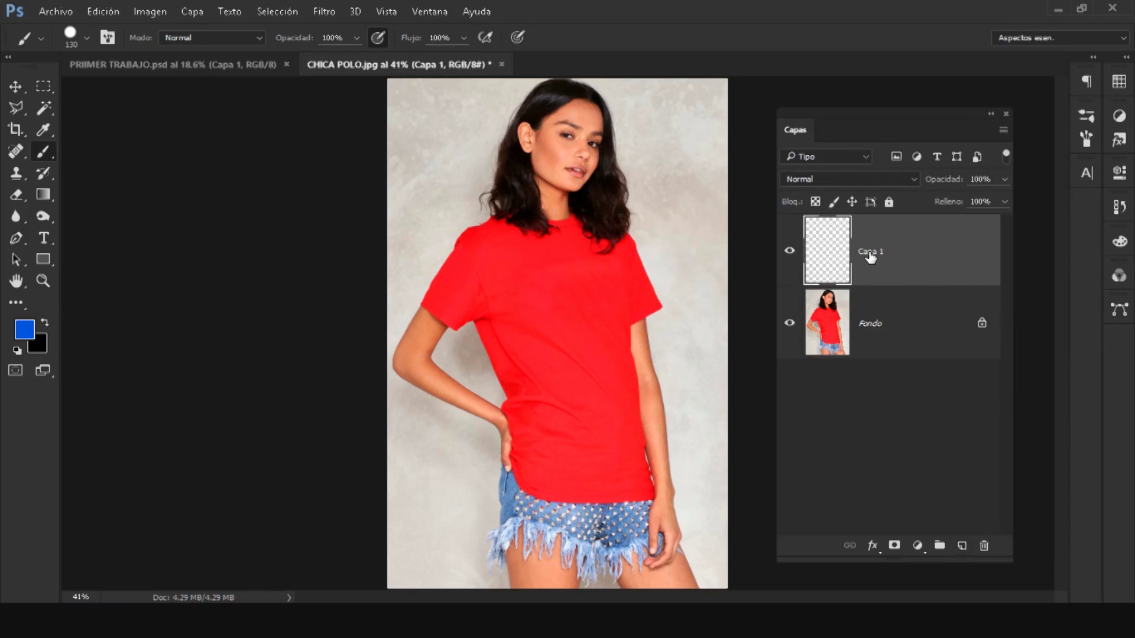
left_click(982, 324)
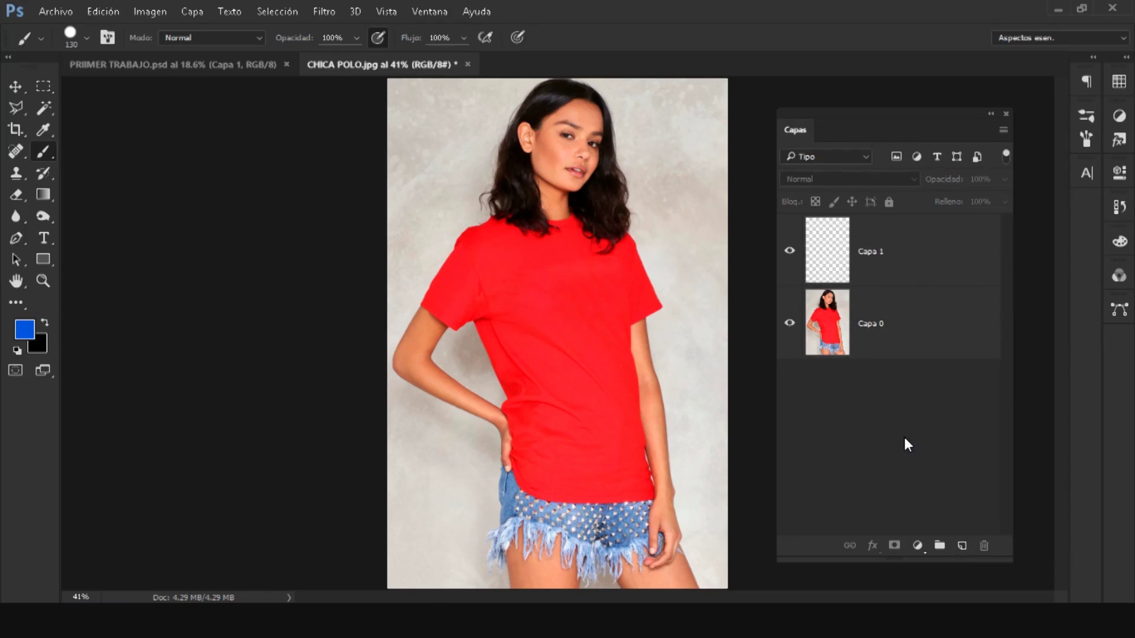
left_click(873, 328)
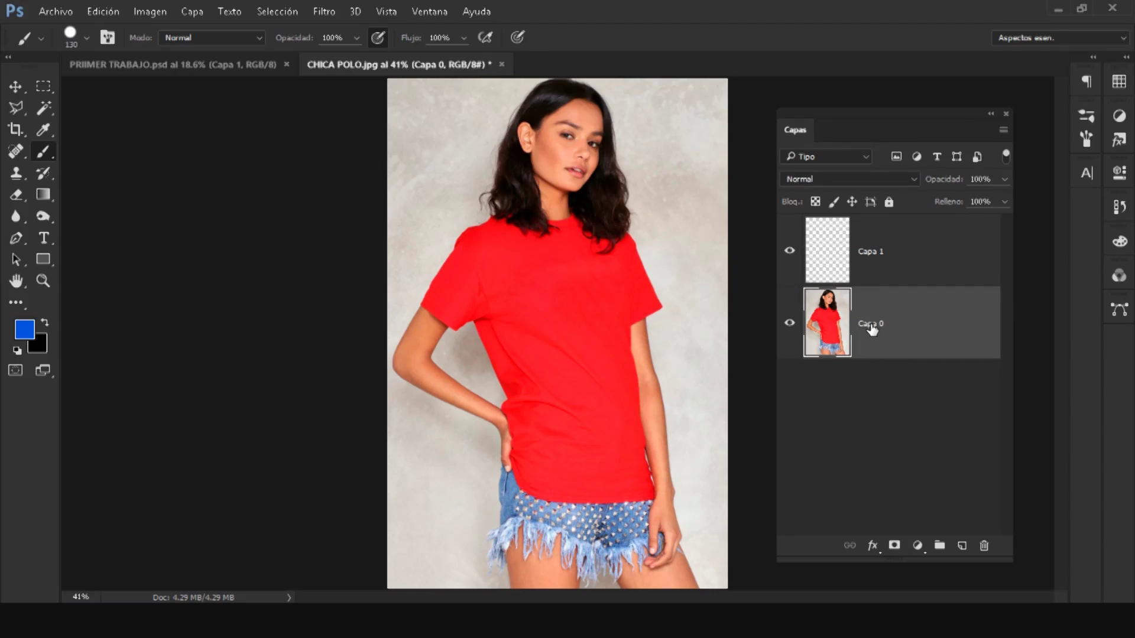
Rename Capa 0 to MODELO and the new Capa 1 to COLOR.
double_click(871, 325)
type("MO")
type("DELO")
key("Return")
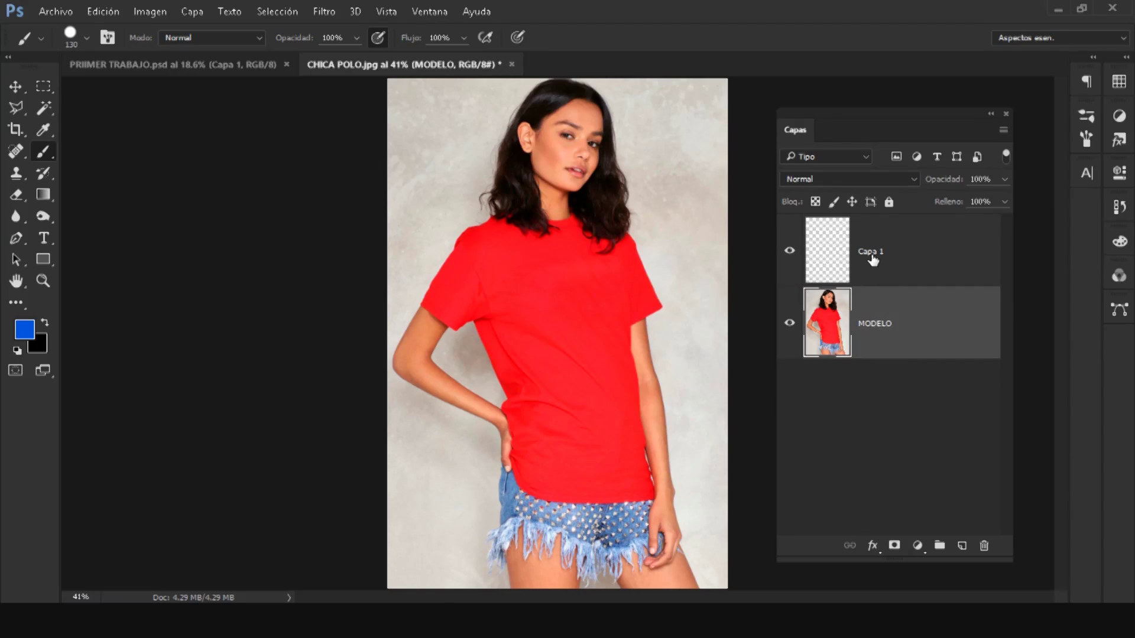
double_click(870, 251)
type("COLOR")
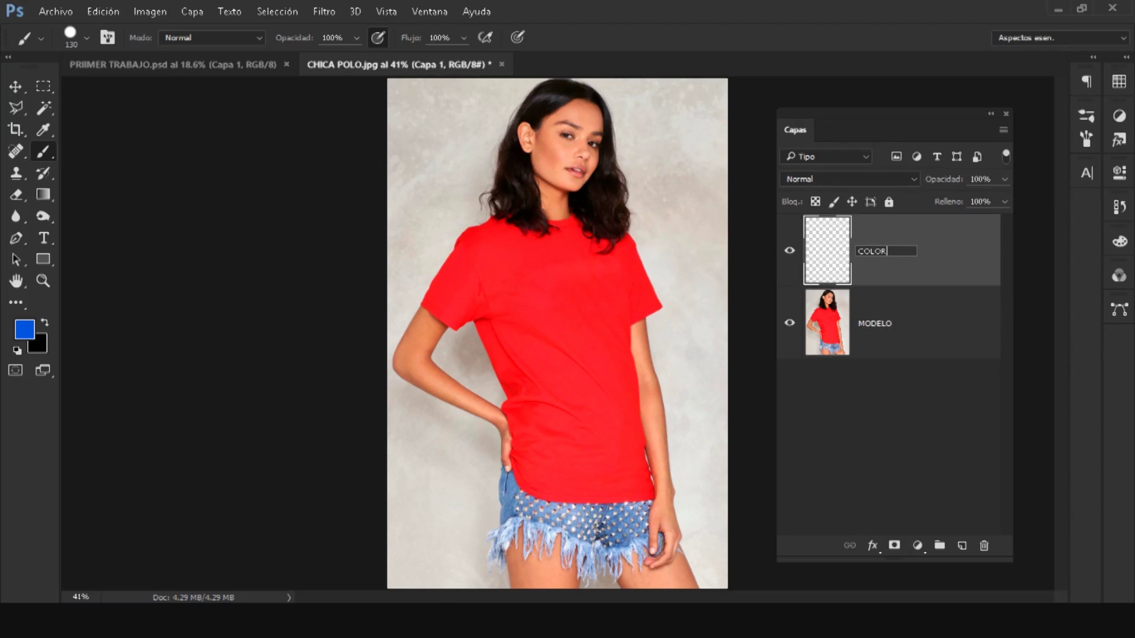
key("Return")
Brush blue over the shirt on COLOR, then toggle that layer to compare with the red shirt.
mouse_move(428, 269)
left_mouse_down()
mouse_move(487, 220)
mouse_move(605, 257)
mouse_move(671, 261)
mouse_move(646, 286)
mouse_move(573, 443)
mouse_move(591, 485)
mouse_move(620, 413)
mouse_move(616, 488)
mouse_move(627, 304)
mouse_move(653, 499)
left_mouse_up()
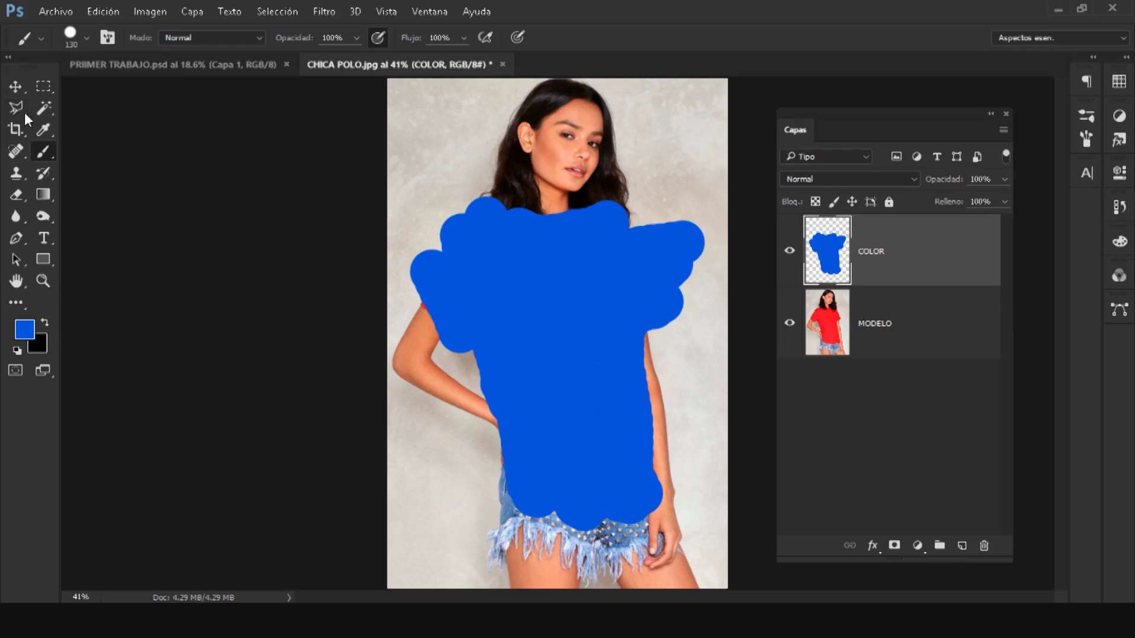
left_click(16, 87)
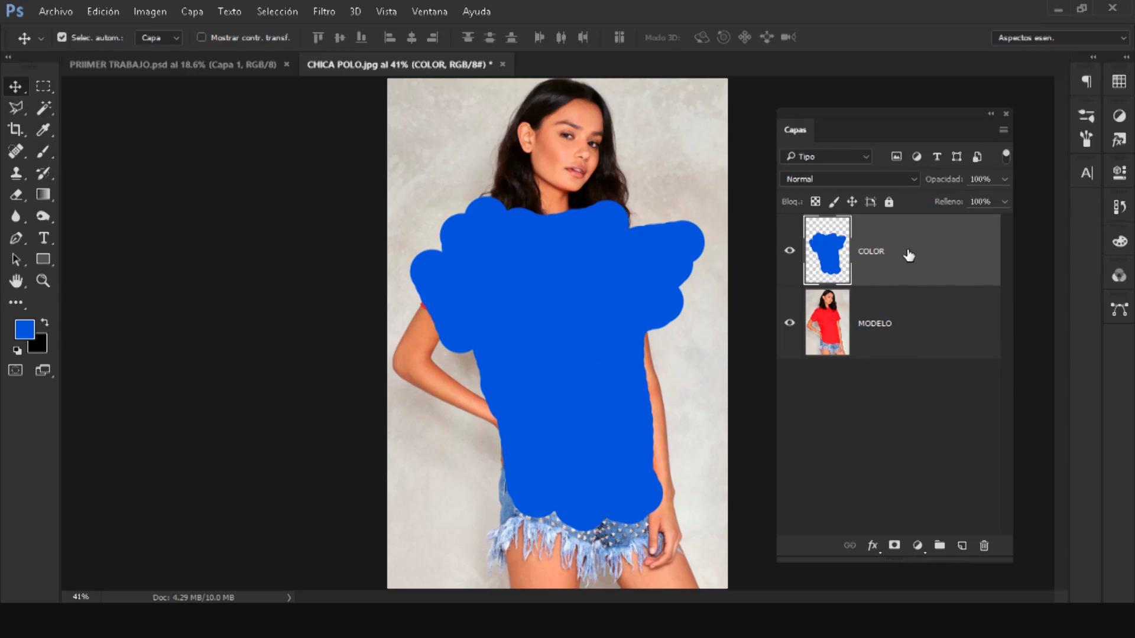
left_click(843, 289)
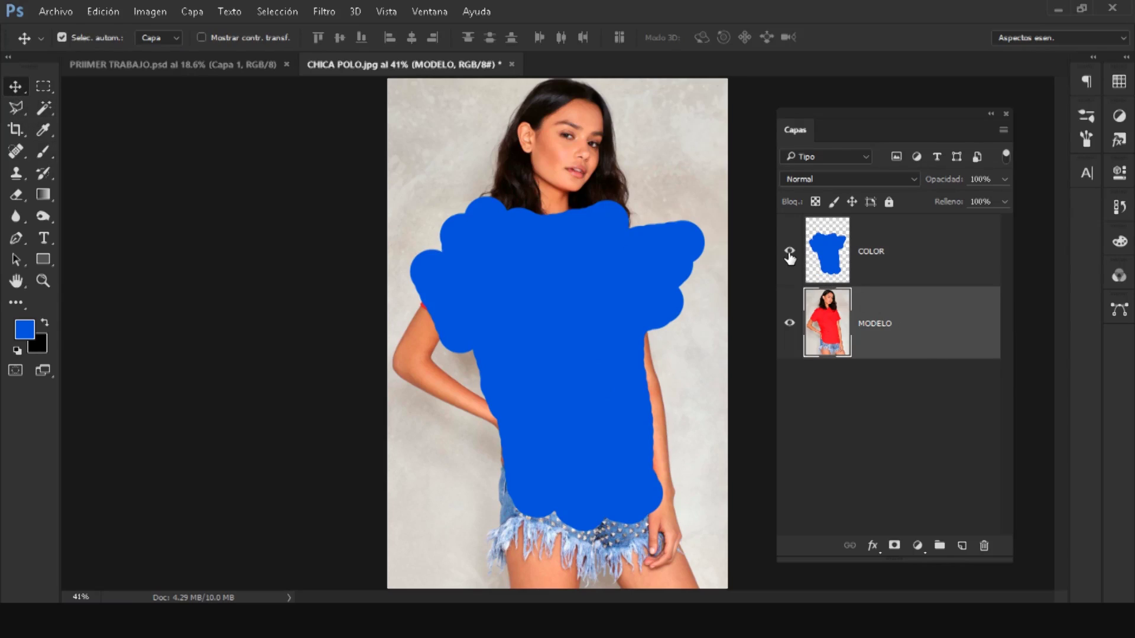
left_click(899, 251)
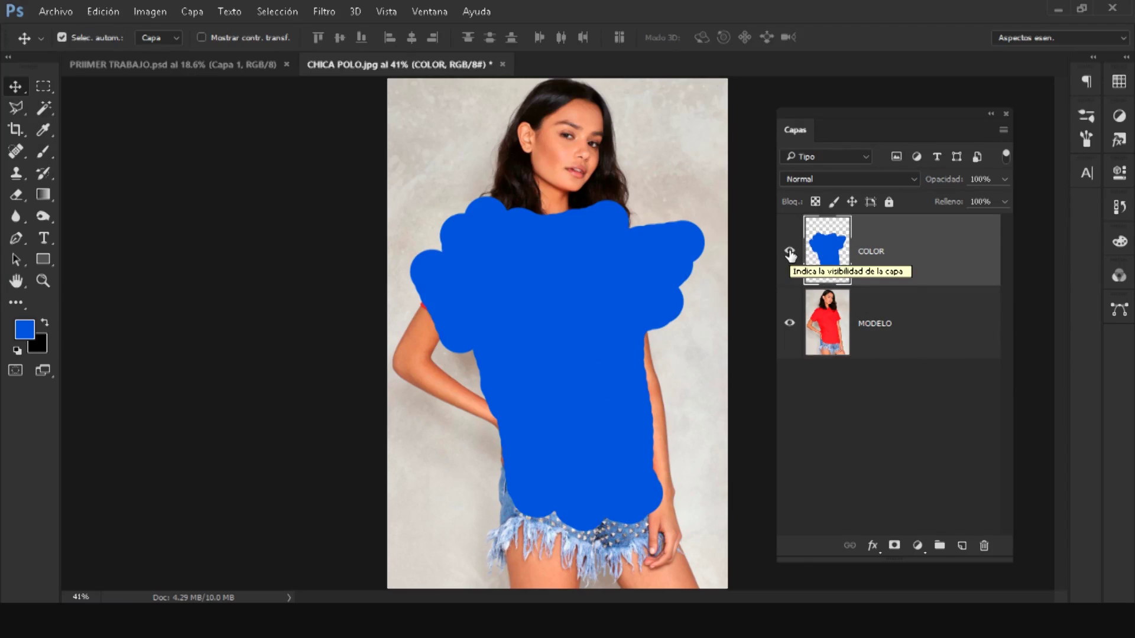
left_click(789, 253)
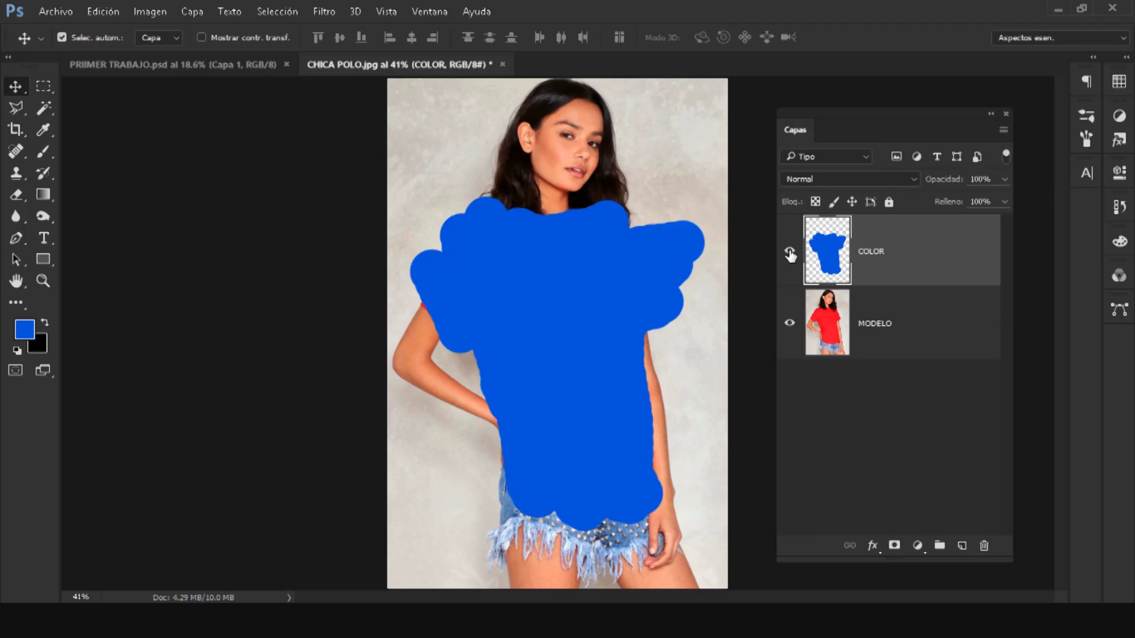
left_click(789, 253)
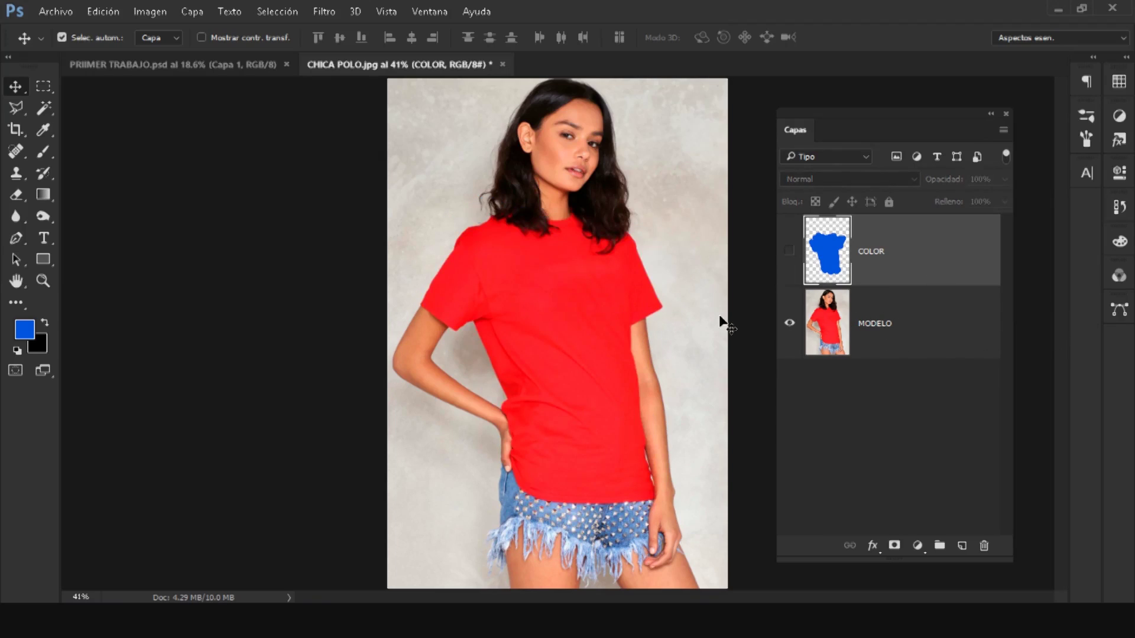
left_click(790, 251)
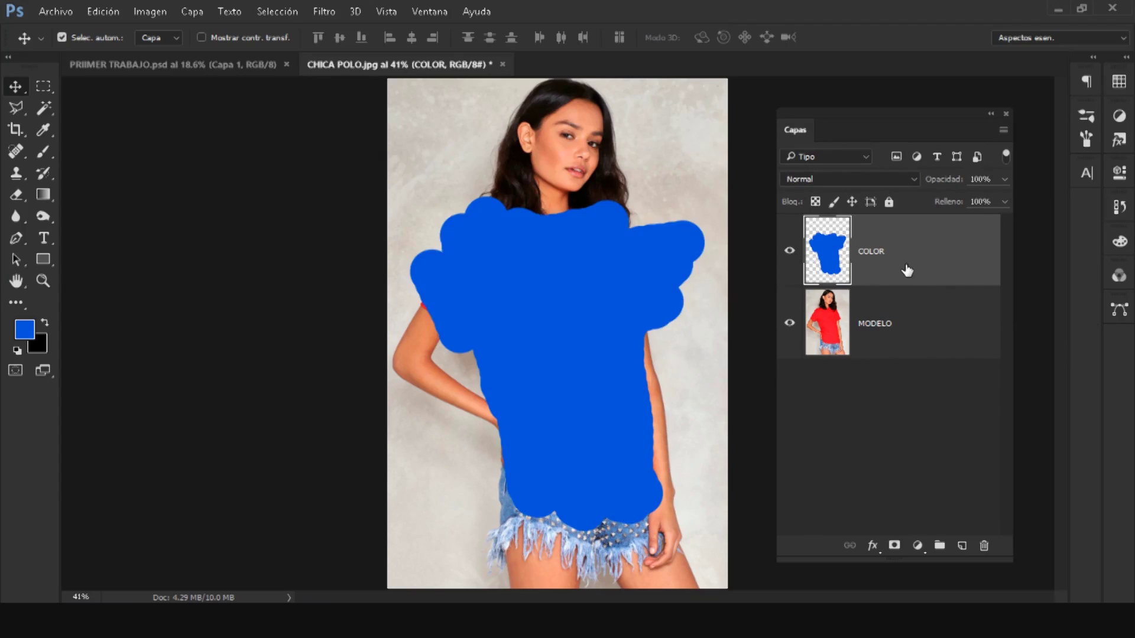
Set the COLOR layer's blend mode to Color so the shirt turns blue.
left_click(833, 179)
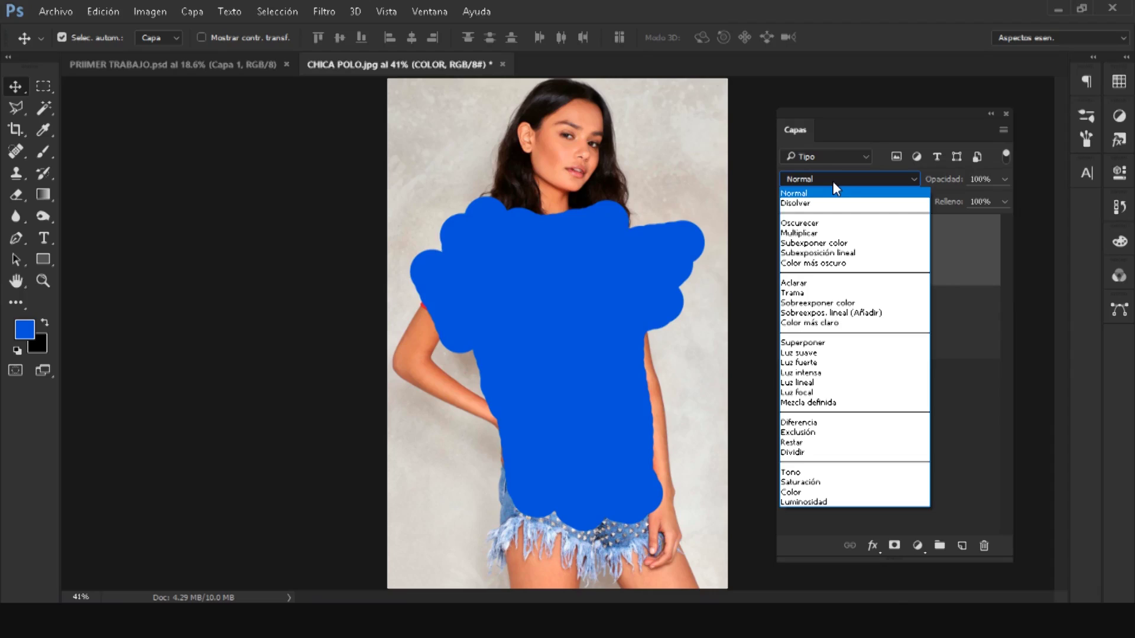
left_click(792, 492)
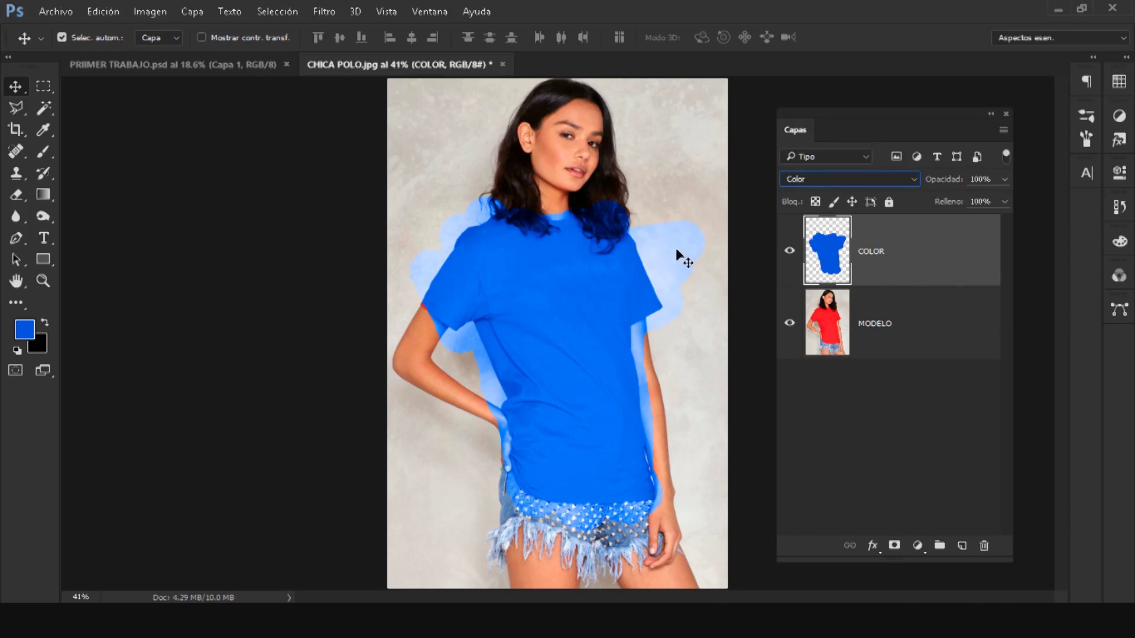
left_click(659, 239)
key("e")
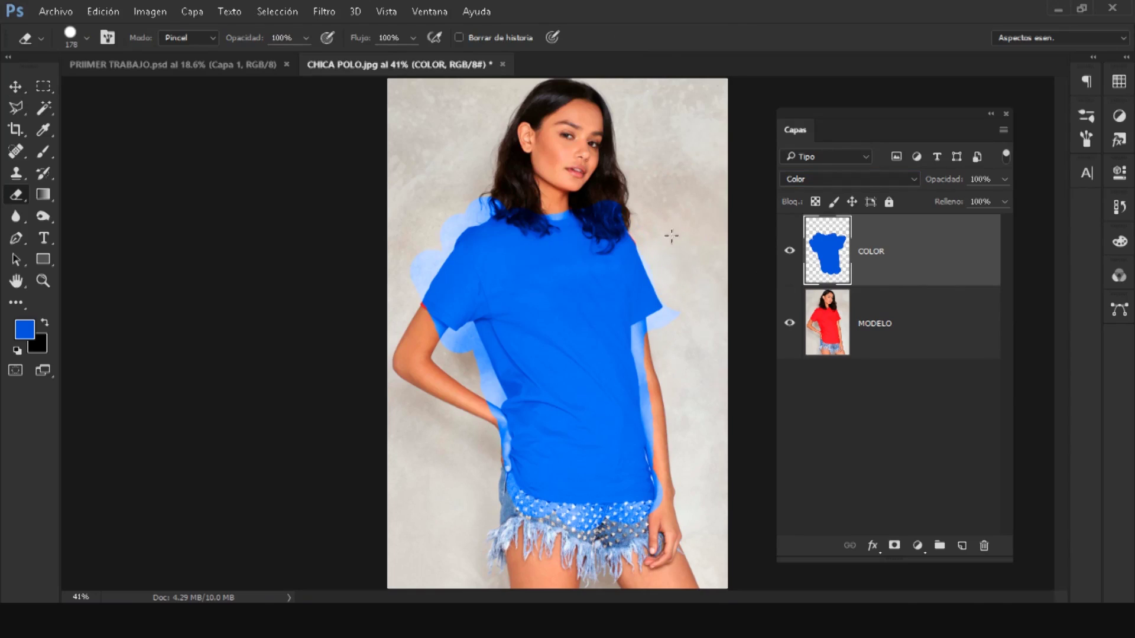
Erase blue overspill beside the right sleeve, along the arm and waist, and near the neck.
mouse_move(656, 220)
left_mouse_down()
mouse_move(684, 317)
mouse_move(655, 512)
left_mouse_up()
right_click(674, 322, "alt")
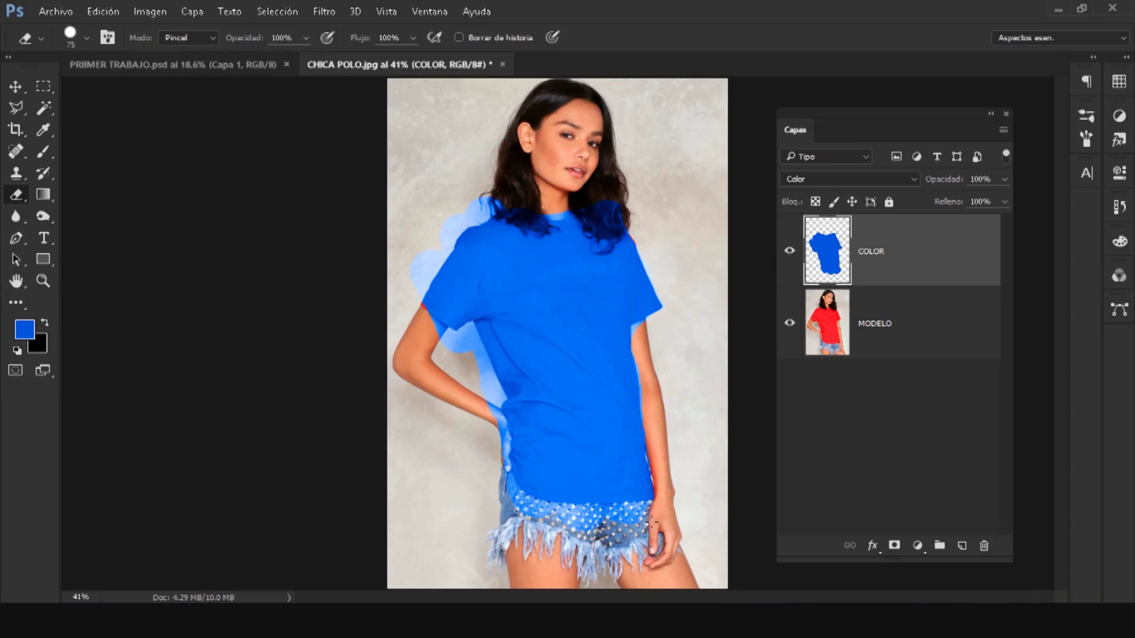
mouse_move(516, 512)
left_mouse_down()
mouse_move(495, 437)
mouse_move(408, 305)
left_mouse_up()
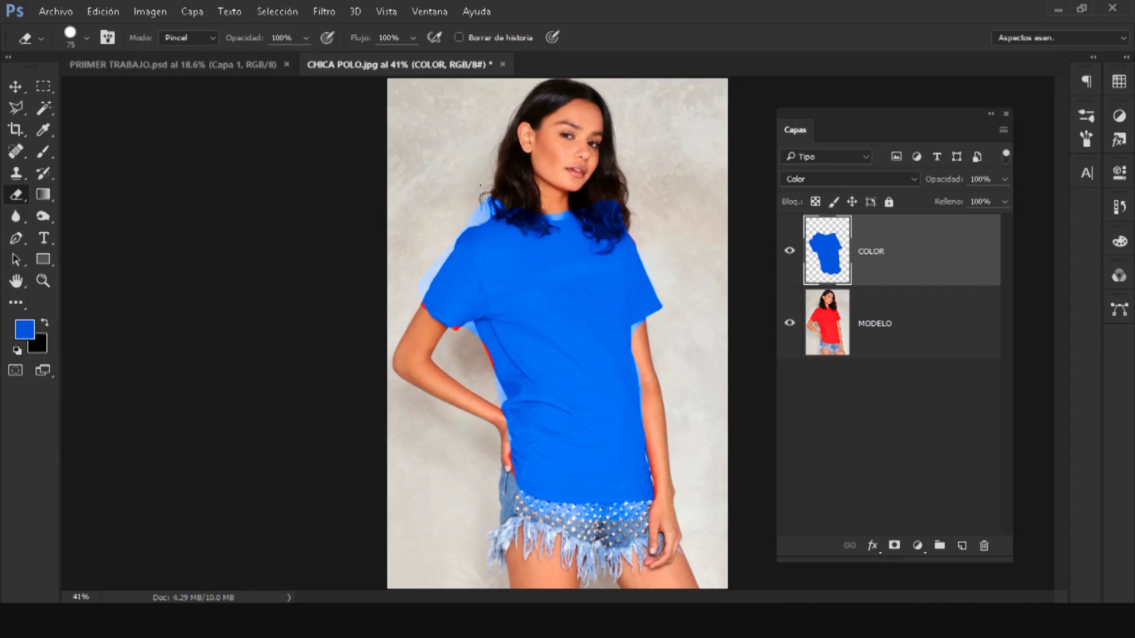
left_click_drag(480, 188, 557, 204)
left_click(15, 86)
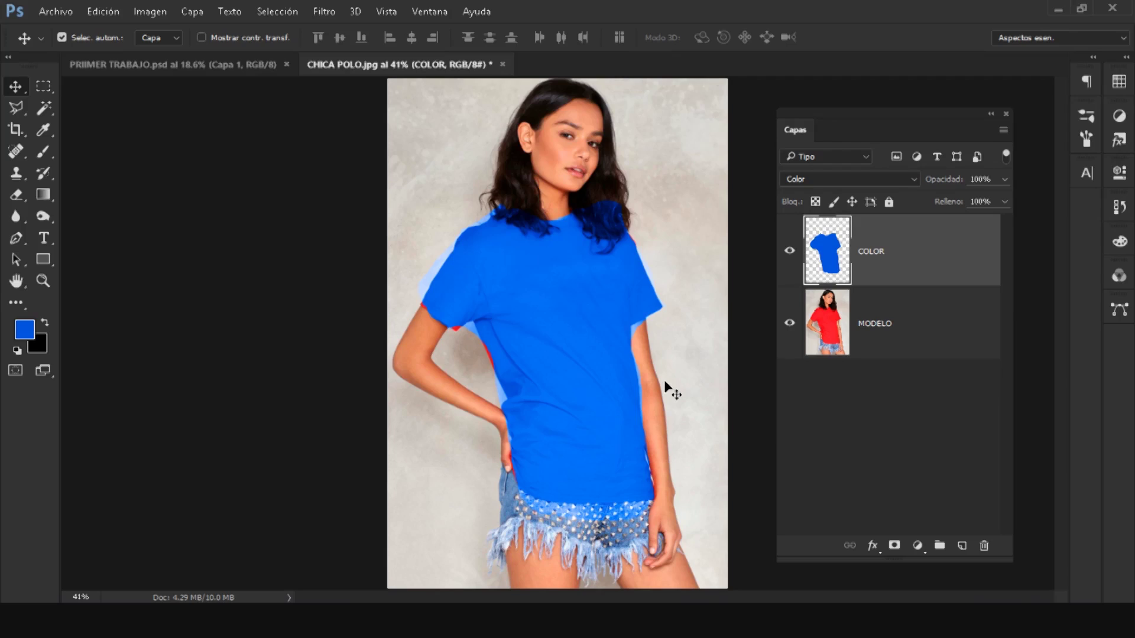
Reselect the COLOR layer and set its opacity to 90%.
left_click(922, 343)
left_click(923, 264)
key("8")
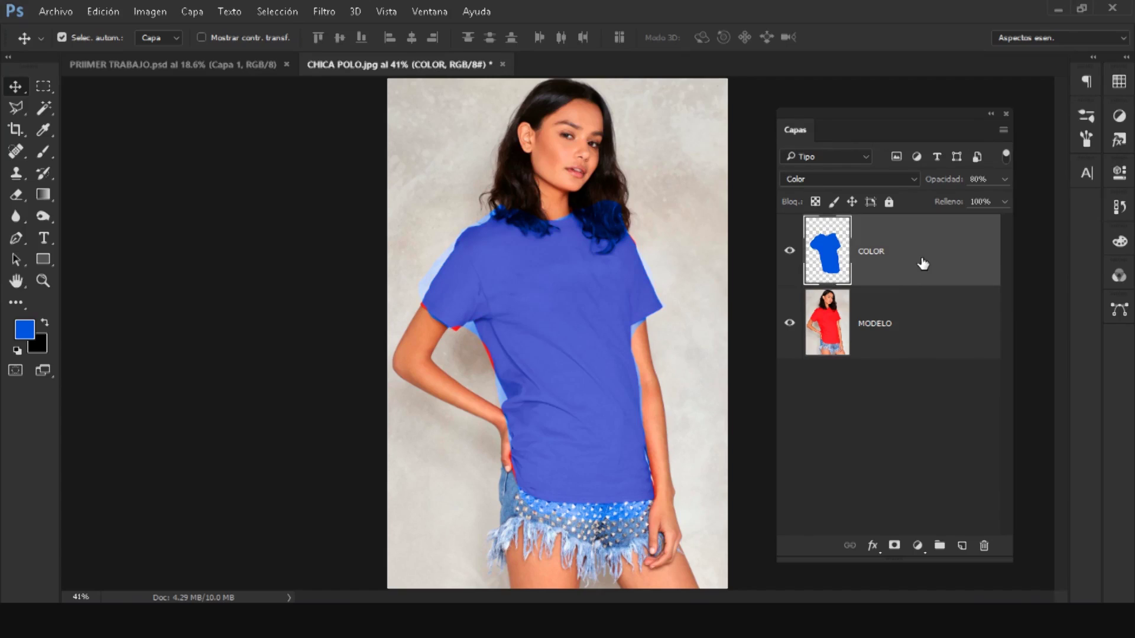
key("9")
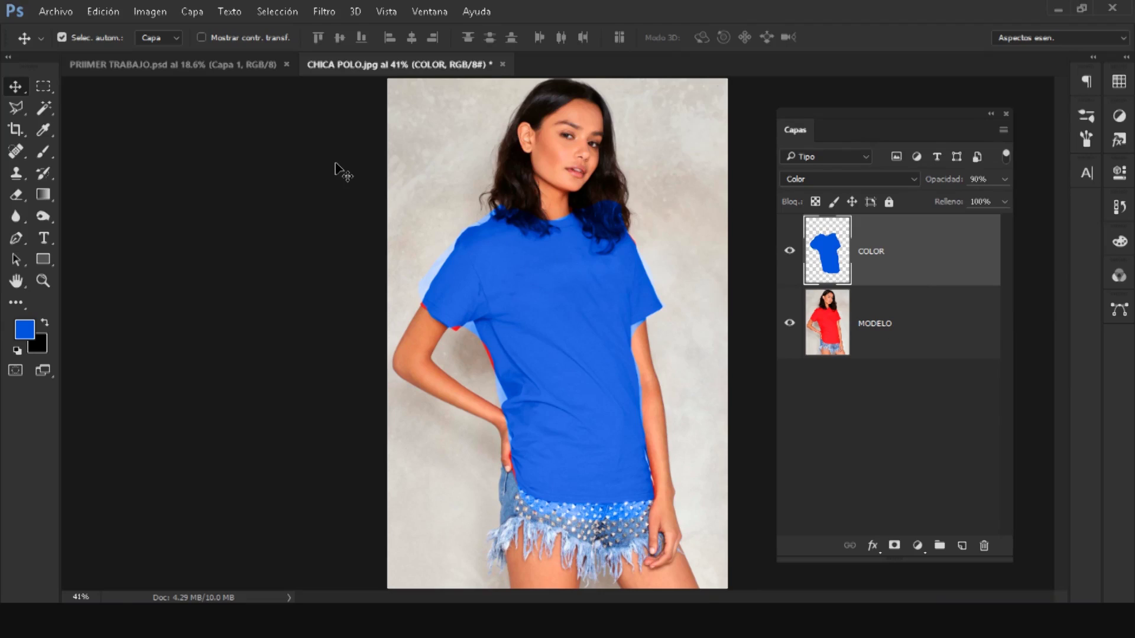
Place the embedded CHIBI (1) image into the photo.
left_click(52, 12)
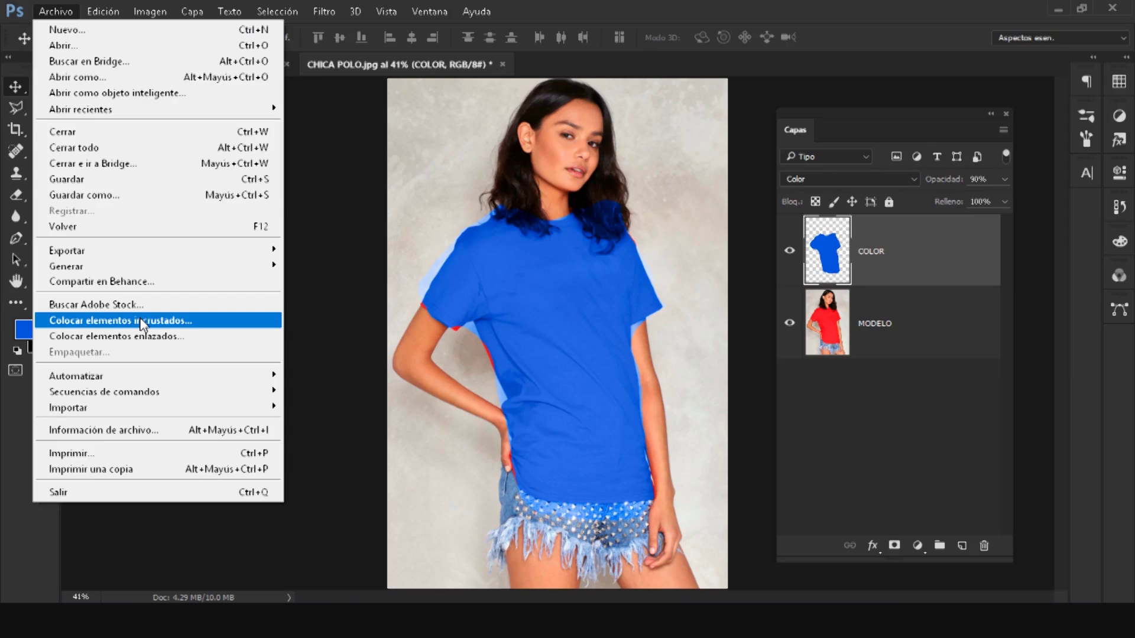
left_click(93, 321)
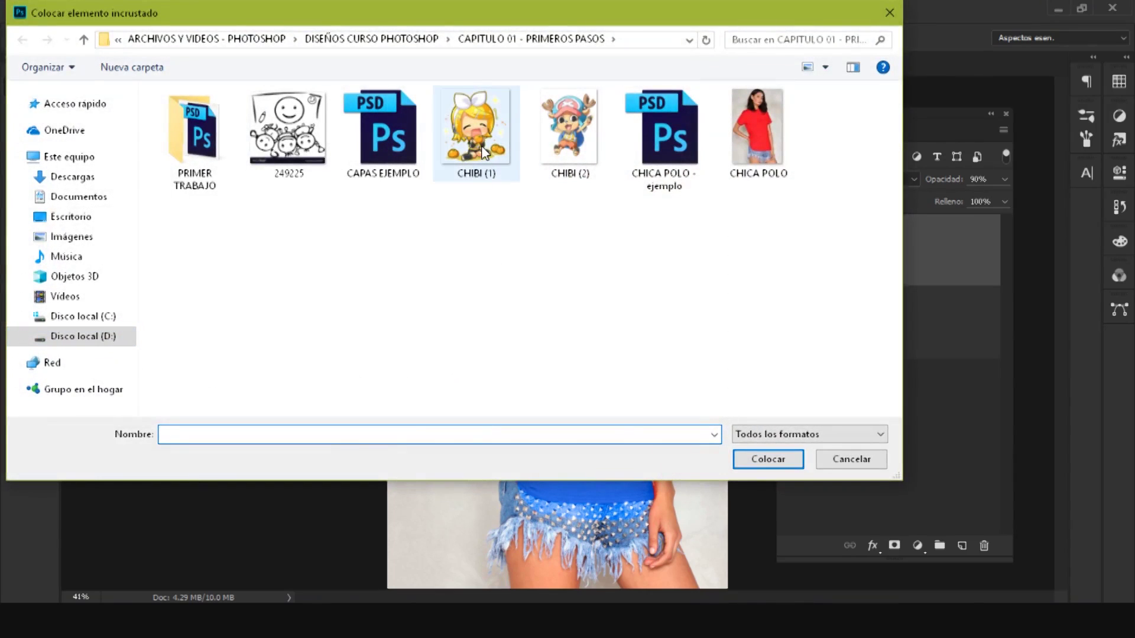
left_click(477, 139)
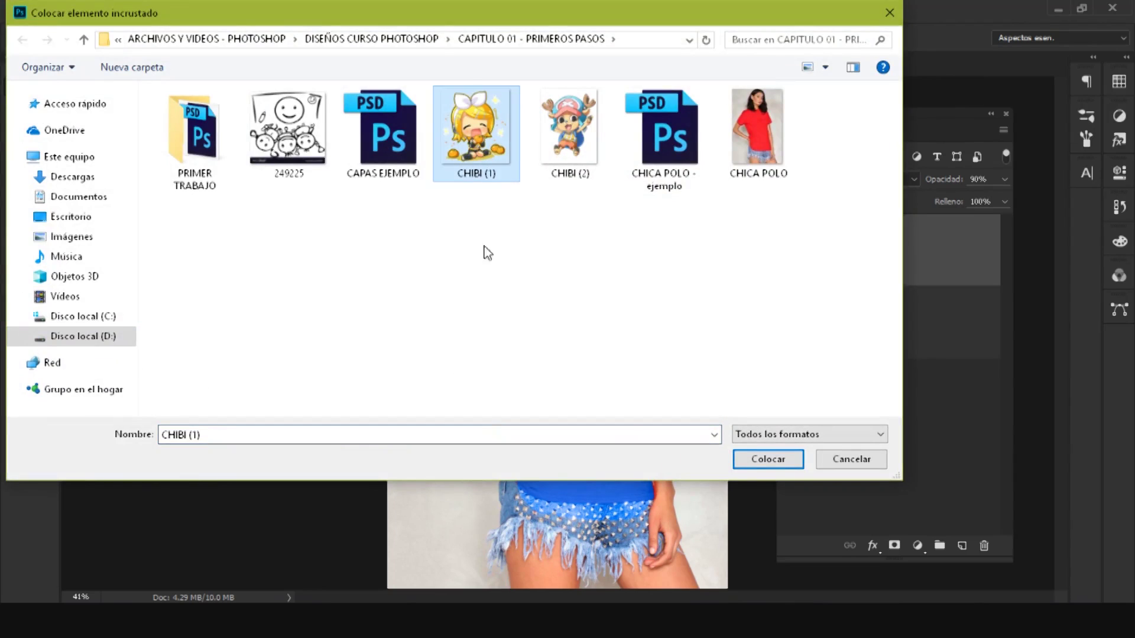
left_click(760, 463)
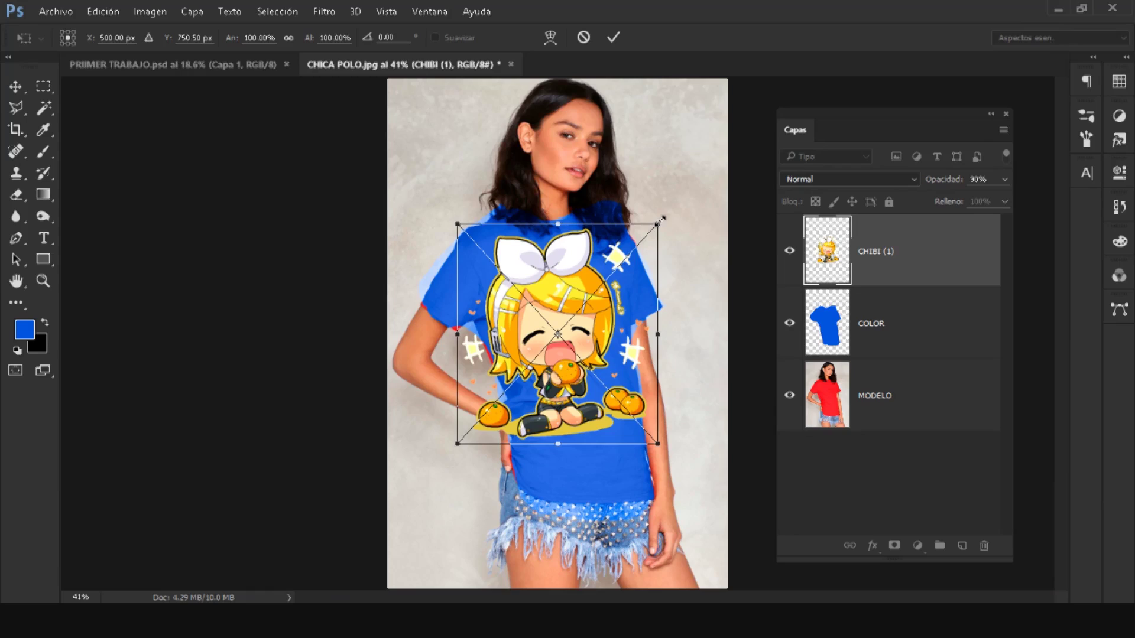
Shrink CHIBI (1) to under half size and position it on the shirt's chest.
left_click_drag(660, 219, 634, 259)
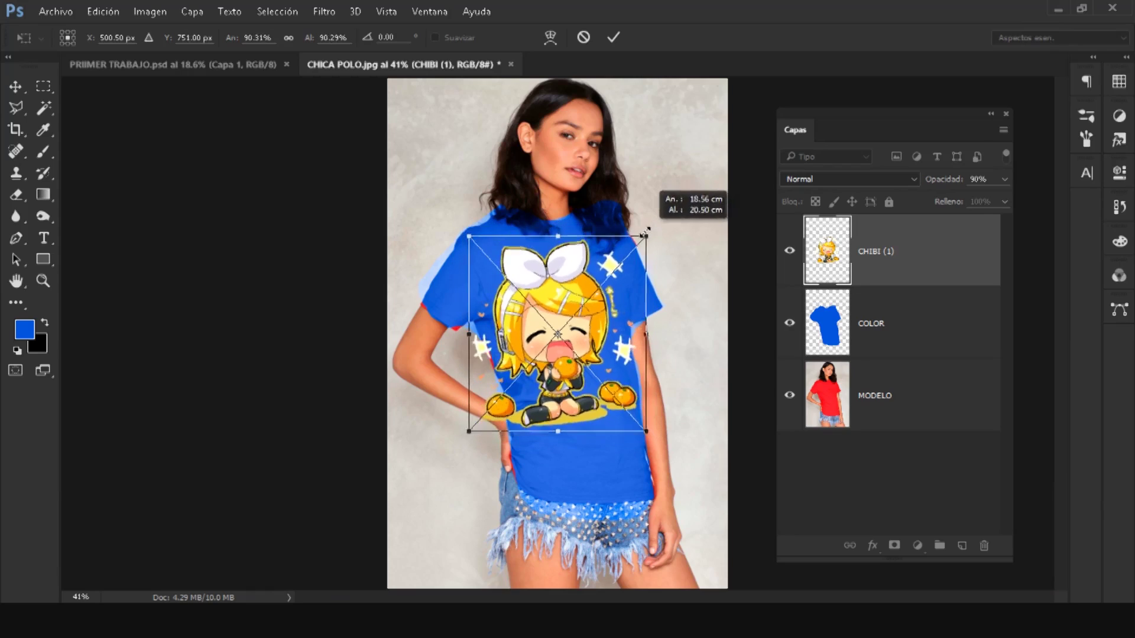
left_click_drag(560, 313, 577, 284)
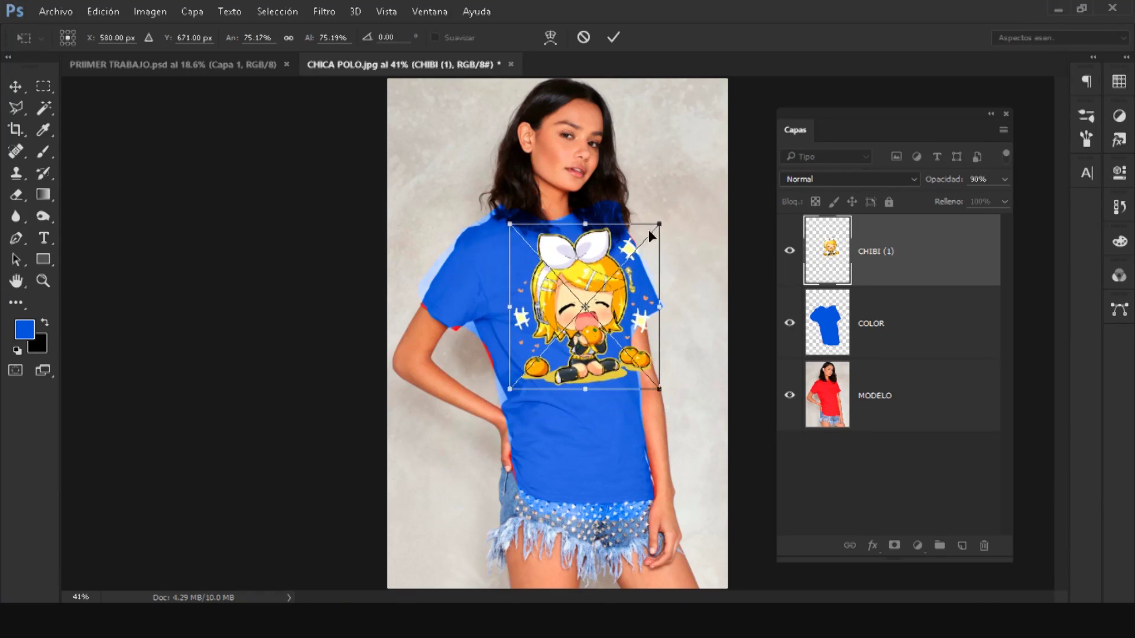
mouse_move(651, 231)
left_mouse_down()
mouse_move(612, 258)
mouse_move(631, 233)
left_mouse_up()
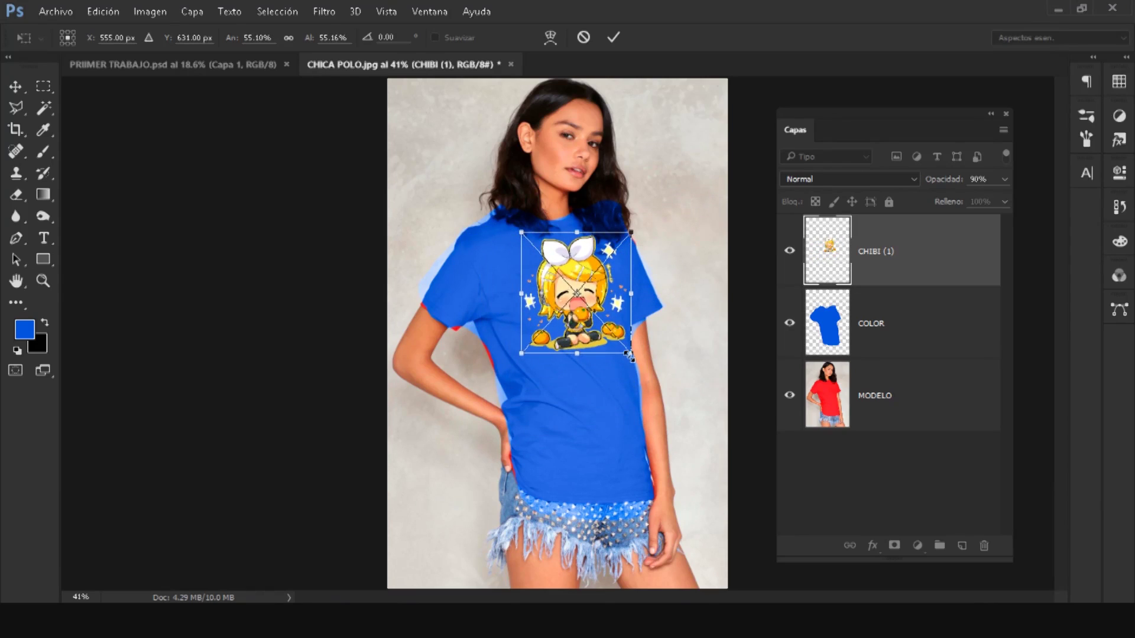
left_click_drag(630, 349, 612, 330)
left_click_drag(576, 288, 583, 302)
key("Return")
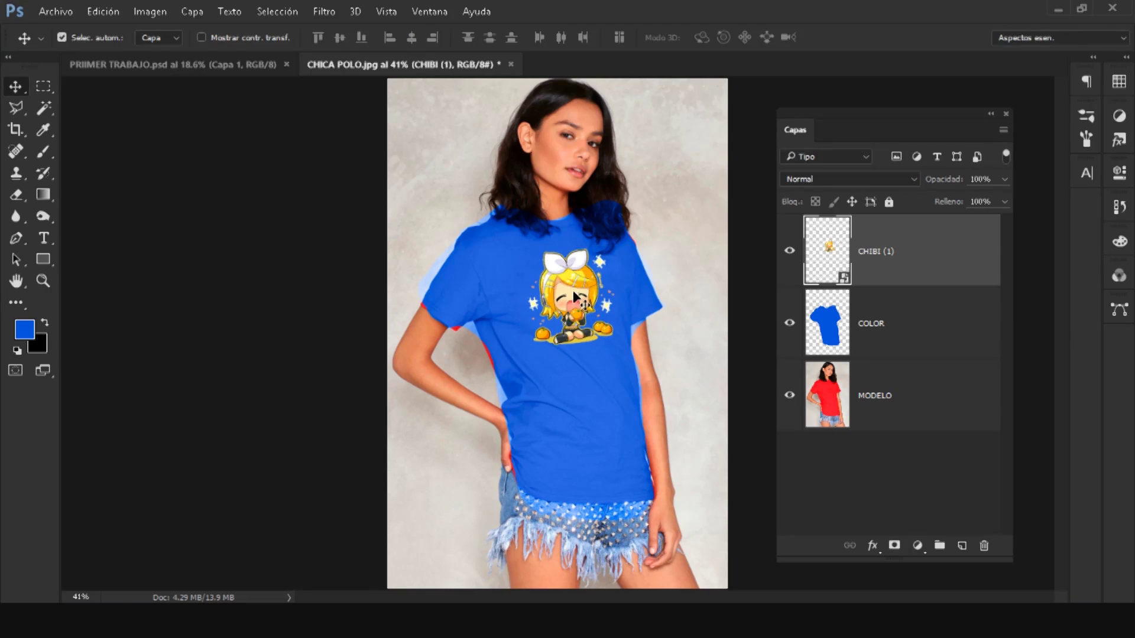
left_click_drag(574, 291, 580, 291)
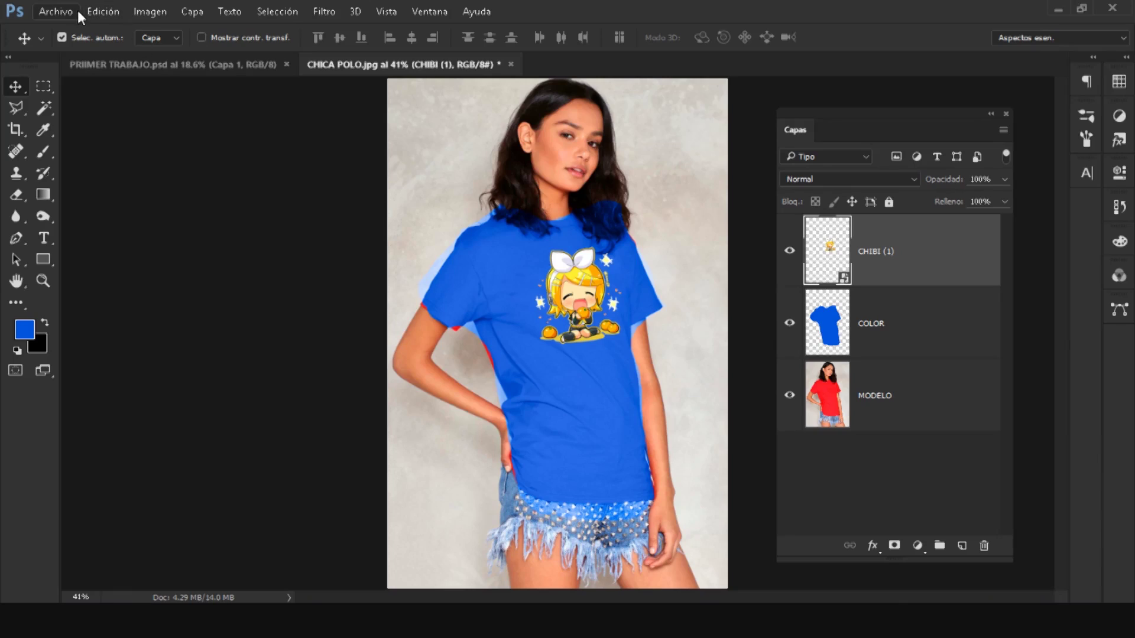
Place the embedded CHIBI (2) image, shrink it, and move it left on the shirt.
left_click(59, 12)
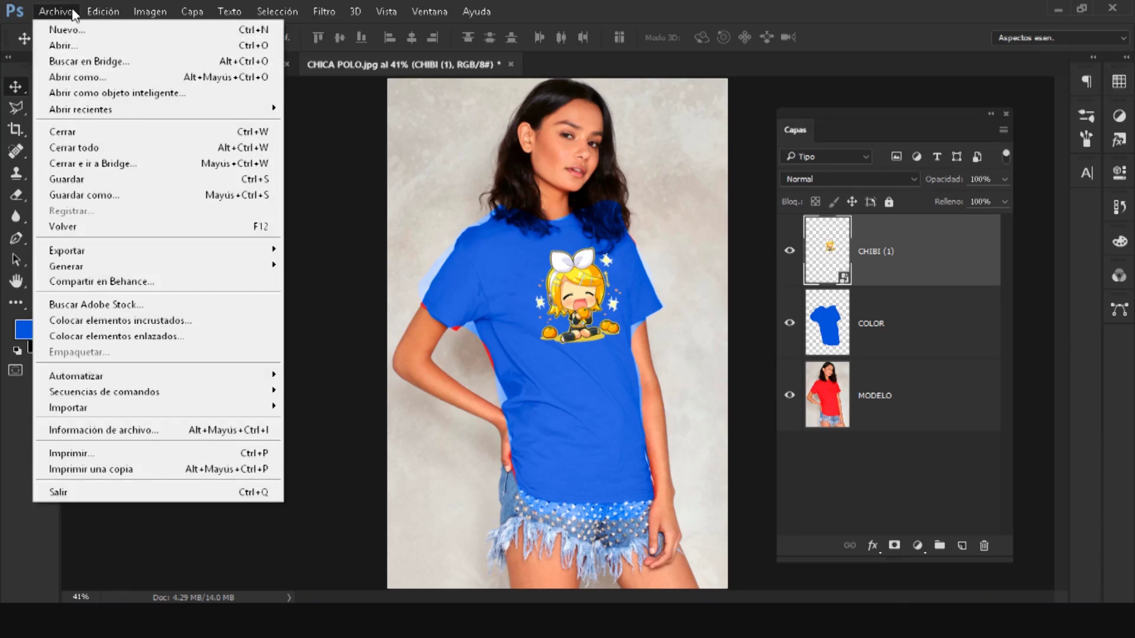
left_click(80, 324)
left_click(573, 109)
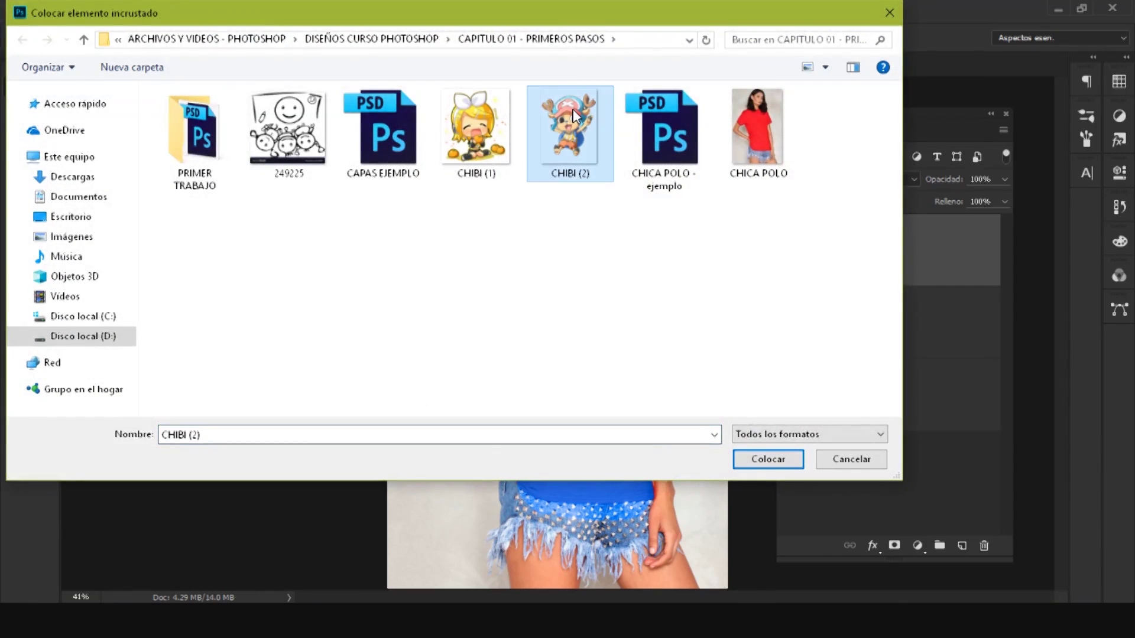
left_click(762, 467)
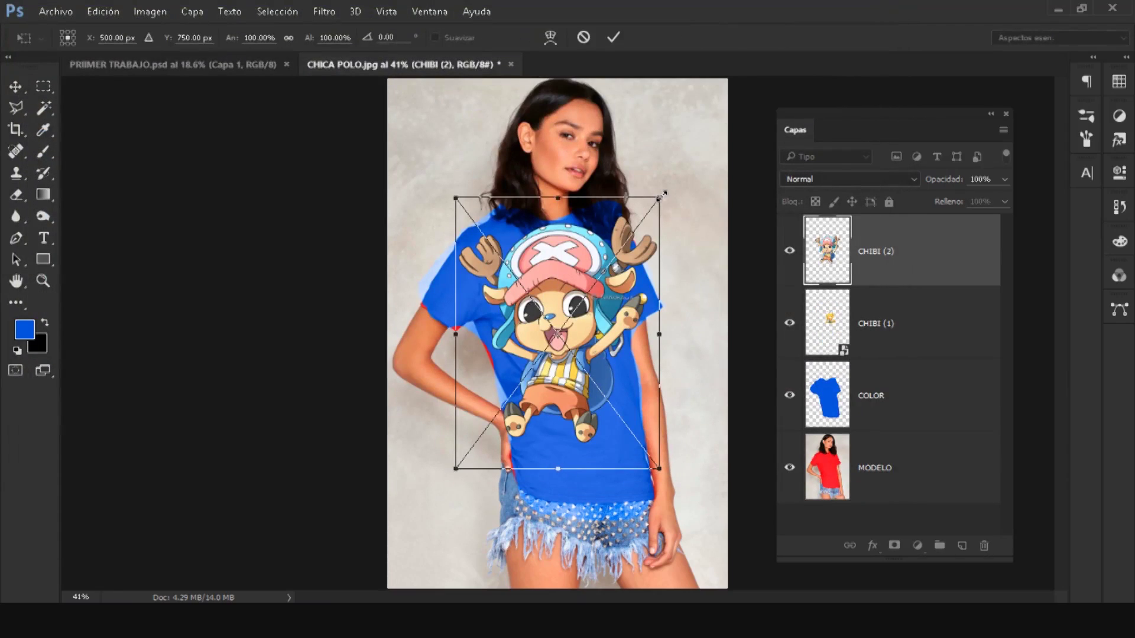
mouse_move(659, 198)
left_mouse_down()
mouse_move(568, 320)
mouse_move(615, 281)
left_mouse_up()
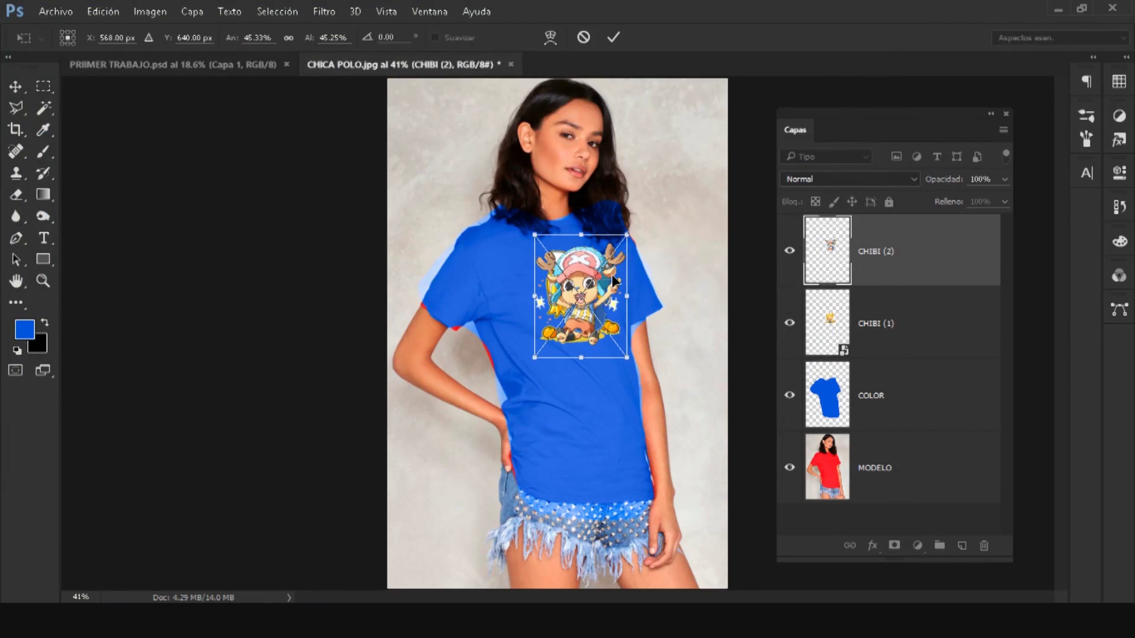
key("Return")
left_click_drag(613, 277, 554, 276)
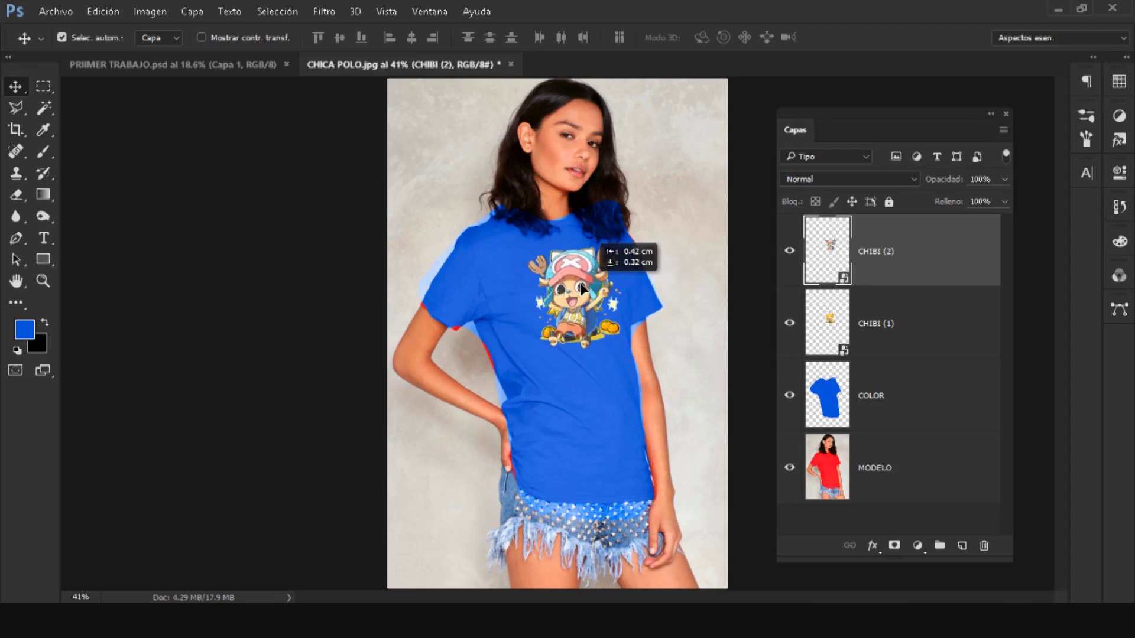
Flip CHIBI (2) horizontally and move it below the other chibi.
key("ctrl+t")
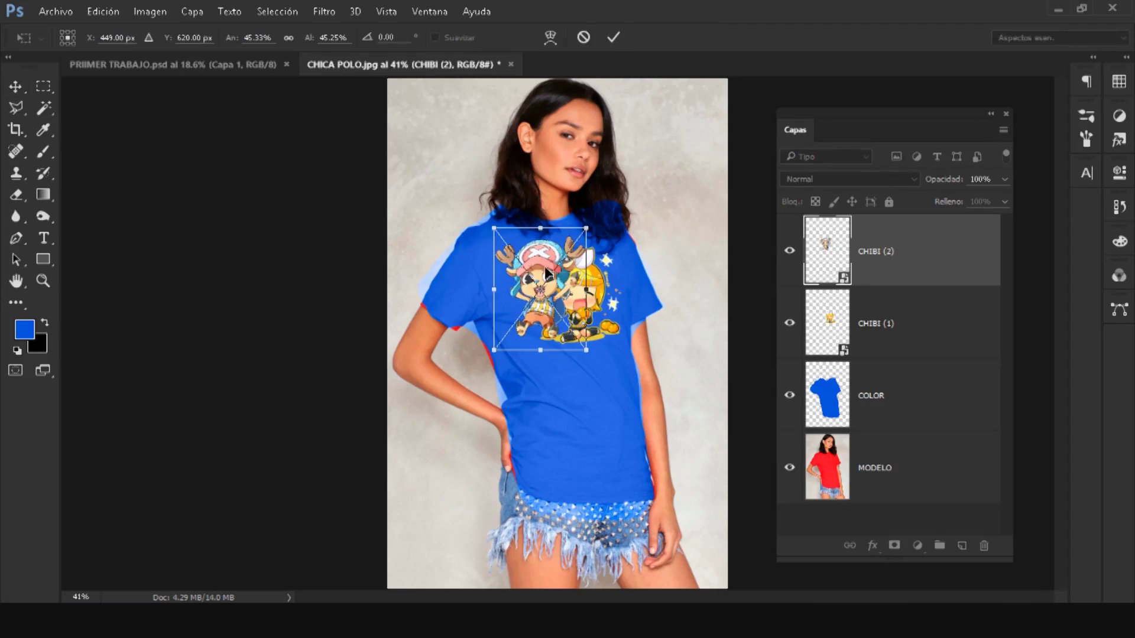
right_click(542, 260)
left_click(597, 487)
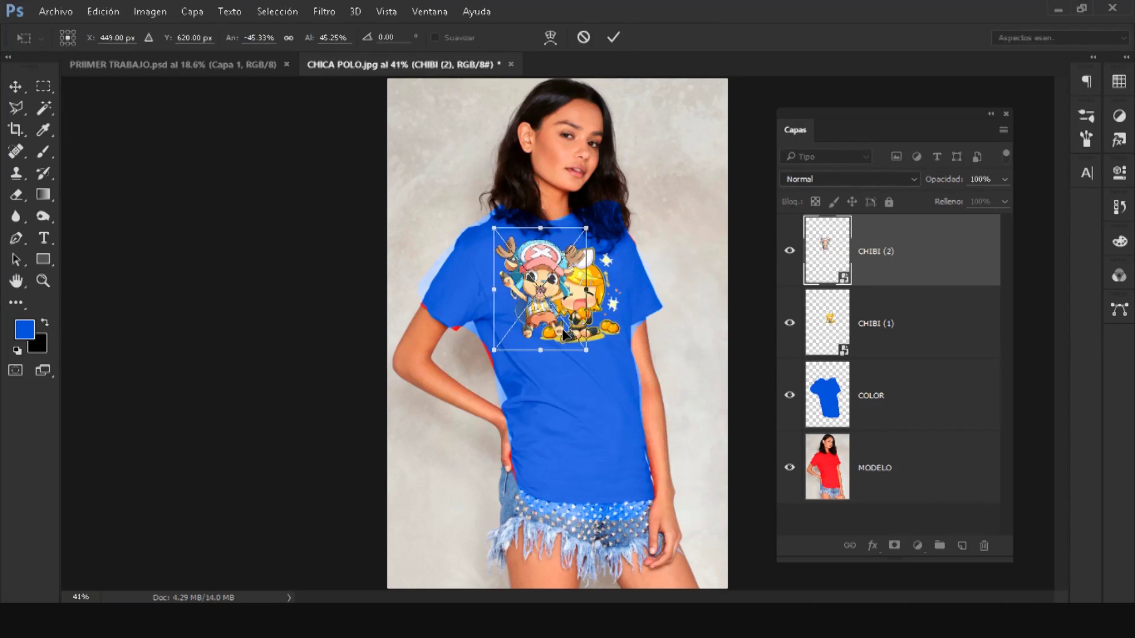
key("Return")
mouse_move(551, 282)
left_mouse_down()
mouse_move(584, 400)
mouse_move(591, 290)
left_mouse_up()
Hide CHIBI (2), blend CHIBI (1) as Color más claro at 80% opacity, and begin shrinking it.
left_click(789, 250)
left_click(927, 324)
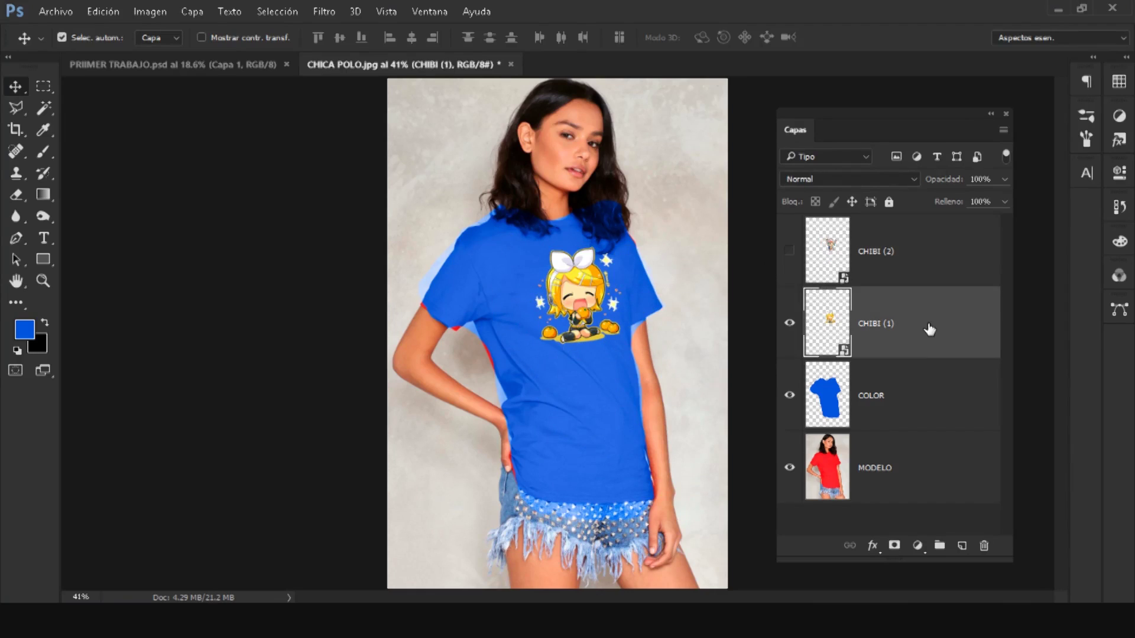
left_click(831, 179)
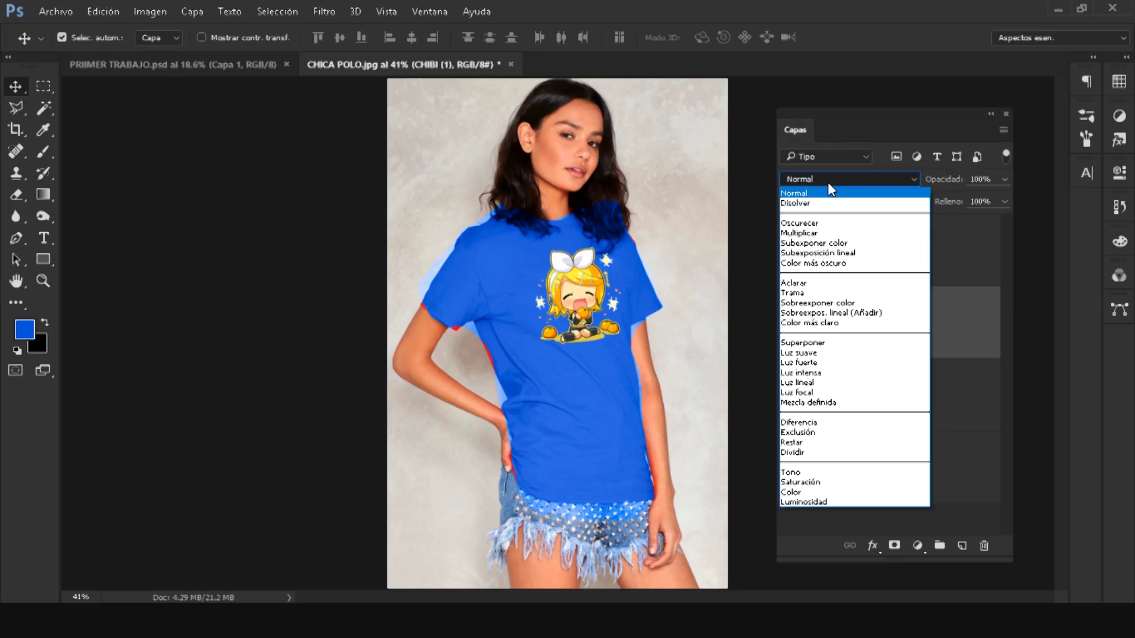
left_click(818, 323)
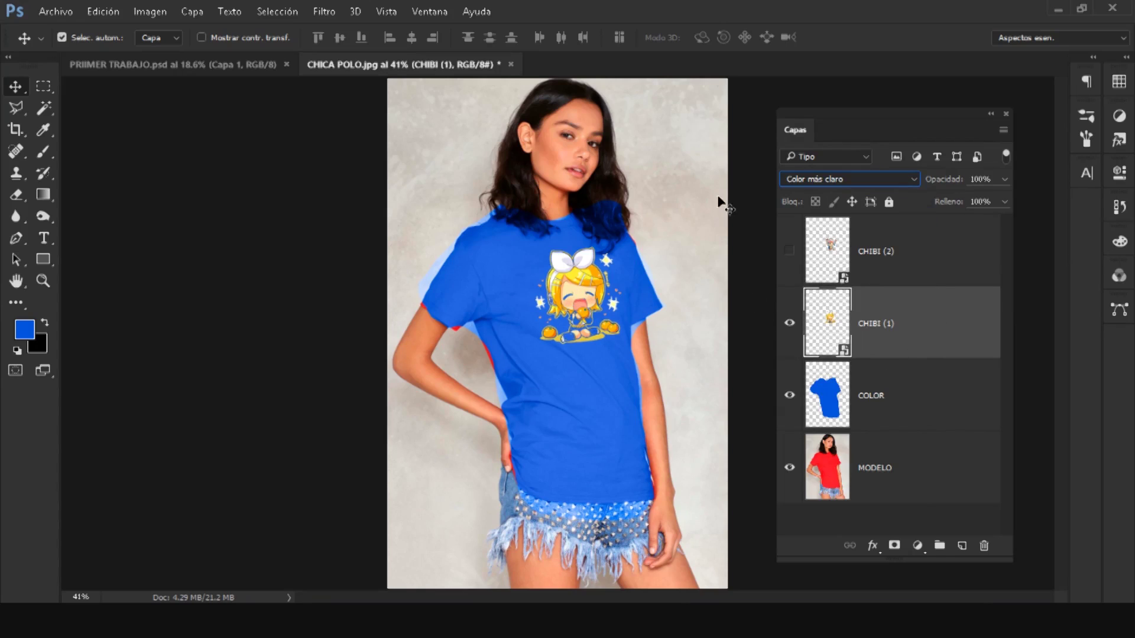
left_click(584, 273)
key("8")
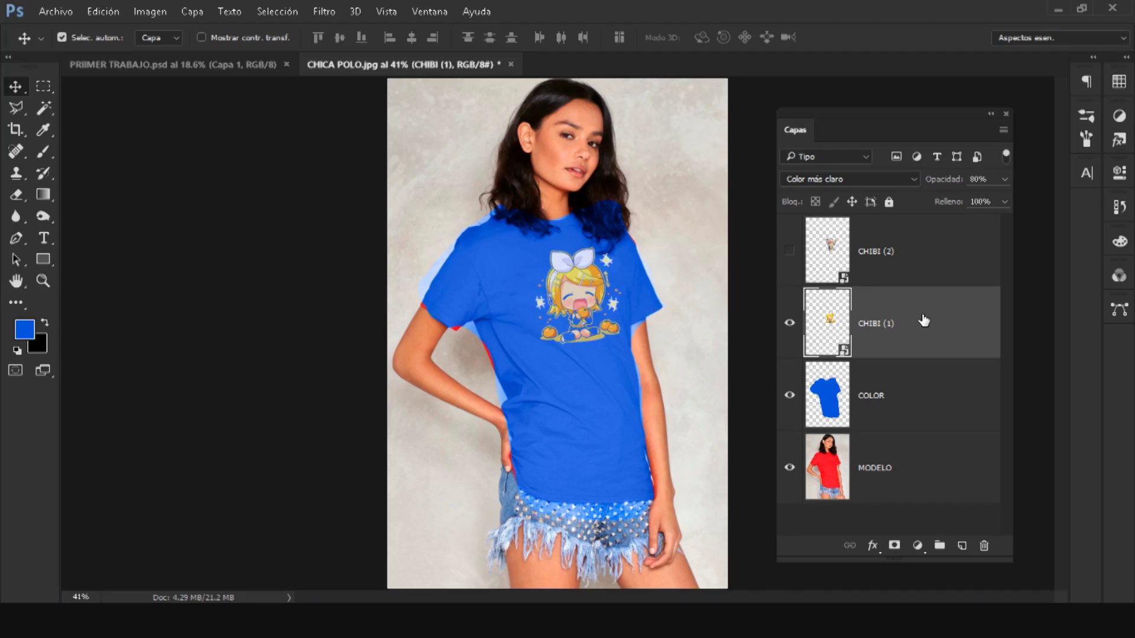
key("ctrl+t")
left_click_drag(623, 243, 619, 248)
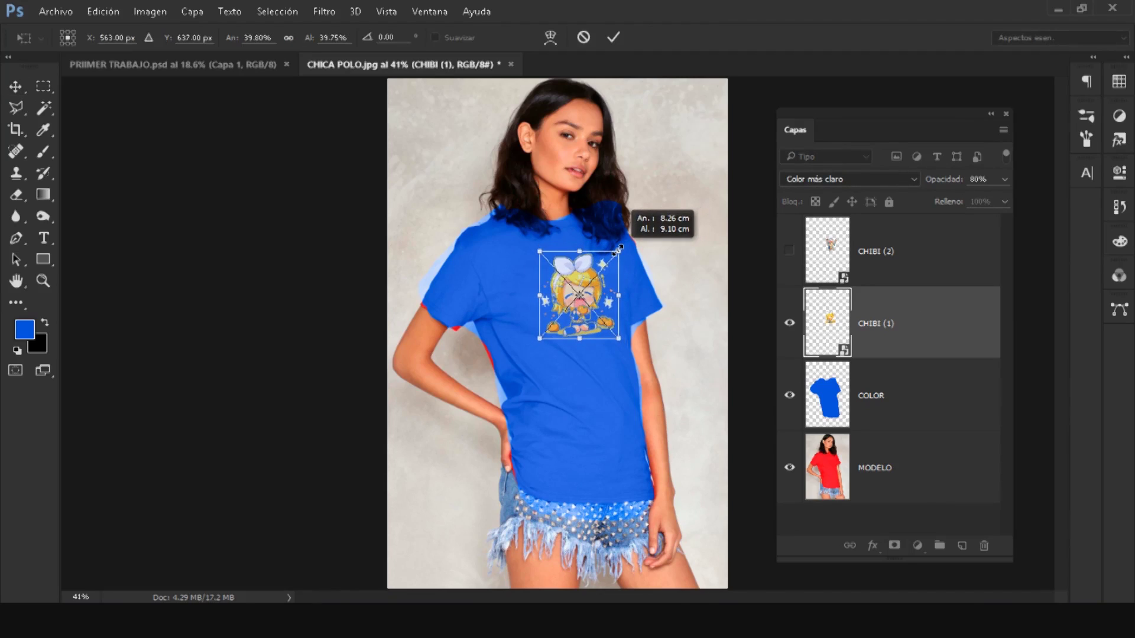
Commit the CHIBI (1) resize at about 40% size.
key("Return")
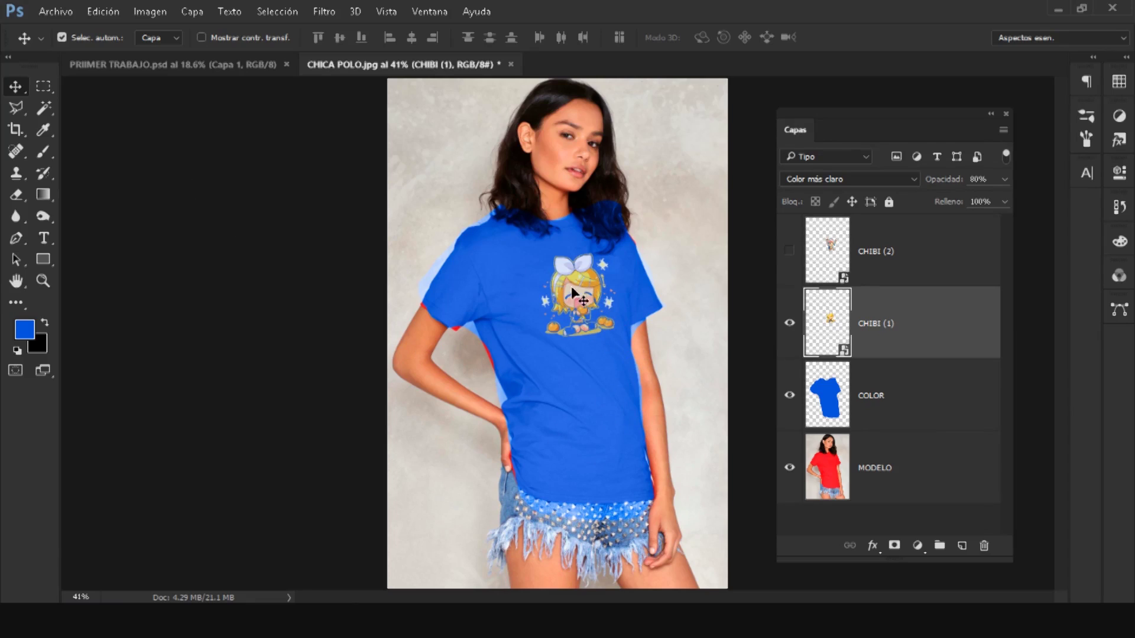
Switch CHIBI (1) back to Normal blending and line it up with the centre guide.
mouse_move(571, 286)
left_mouse_down()
mouse_move(580, 285)
mouse_move(563, 286)
left_mouse_up()
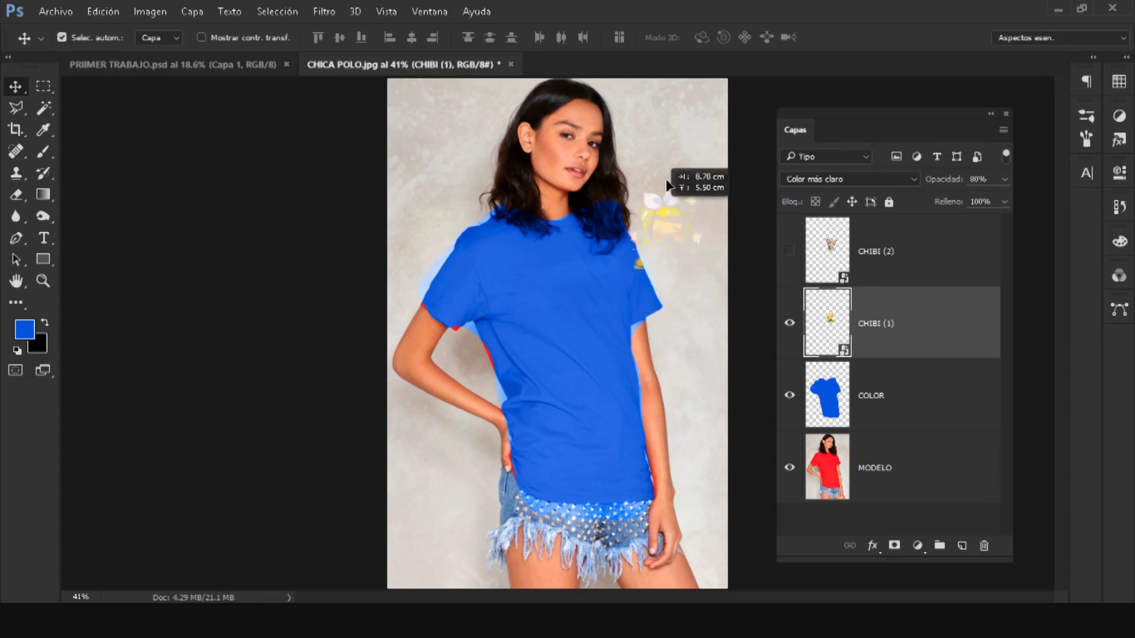
left_click(847, 178)
left_click(807, 192)
mouse_move(556, 285)
left_mouse_down()
mouse_move(583, 285)
mouse_move(578, 319)
left_mouse_up()
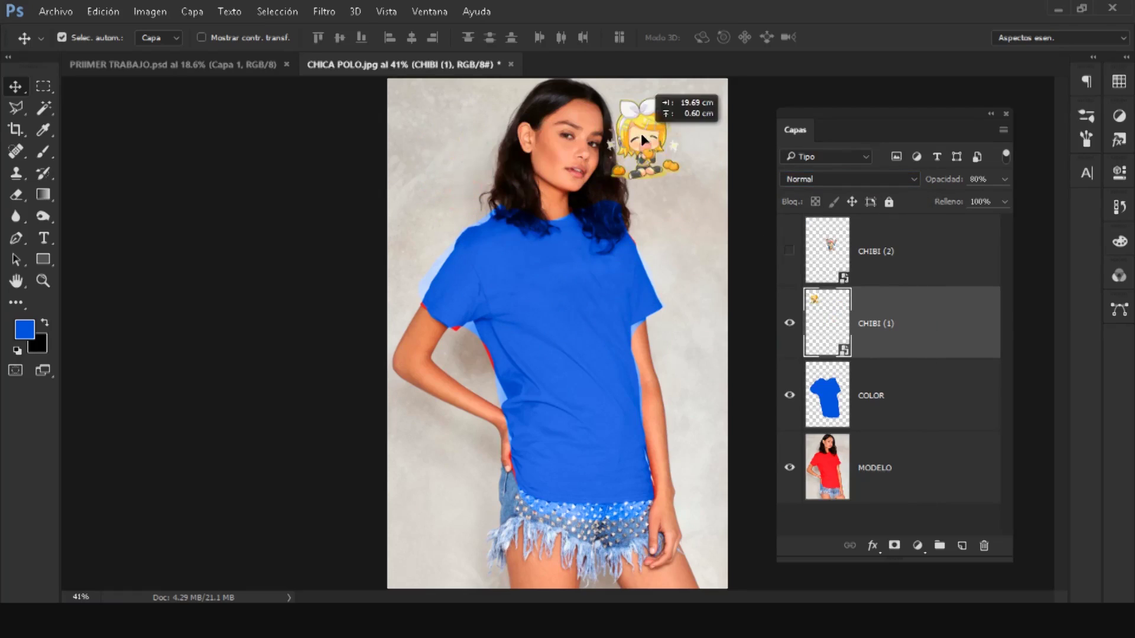
mouse_move(578, 319)
left_mouse_down()
mouse_move(485, 266)
mouse_move(418, 158)
mouse_move(440, 242)
mouse_move(538, 325)
mouse_move(558, 283)
mouse_move(563, 299)
left_mouse_up()
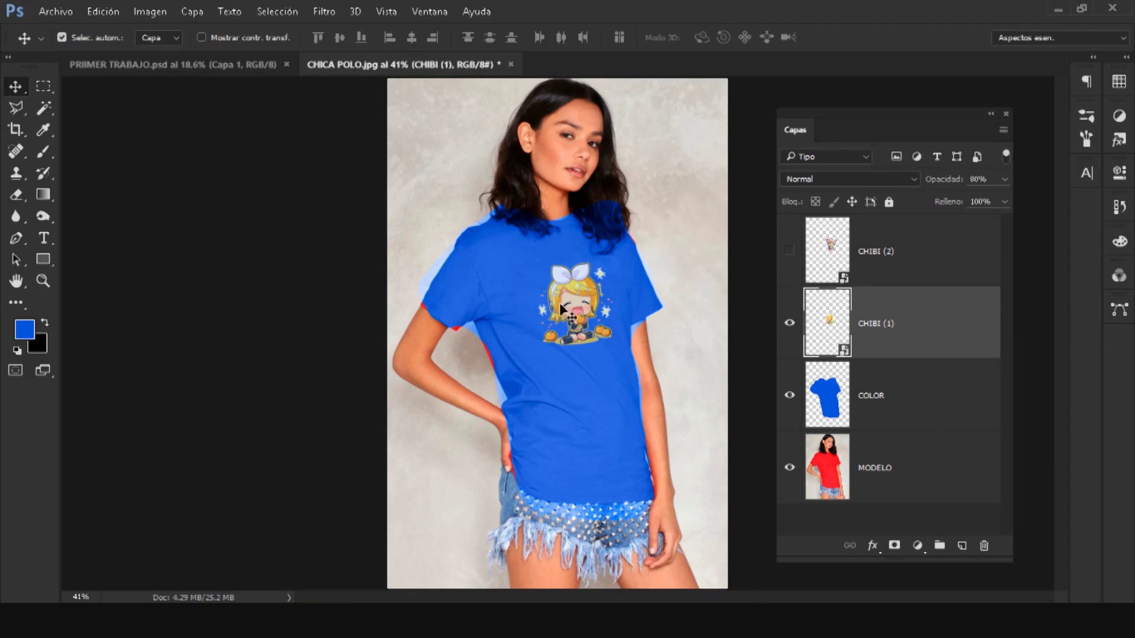
Set CHIBI (1) to 80% opacity and place it on the upper chest near the collar.
mouse_move(565, 294)
left_mouse_down()
mouse_move(483, 253)
mouse_move(536, 250)
mouse_move(505, 275)
mouse_move(460, 349)
left_mouse_up()
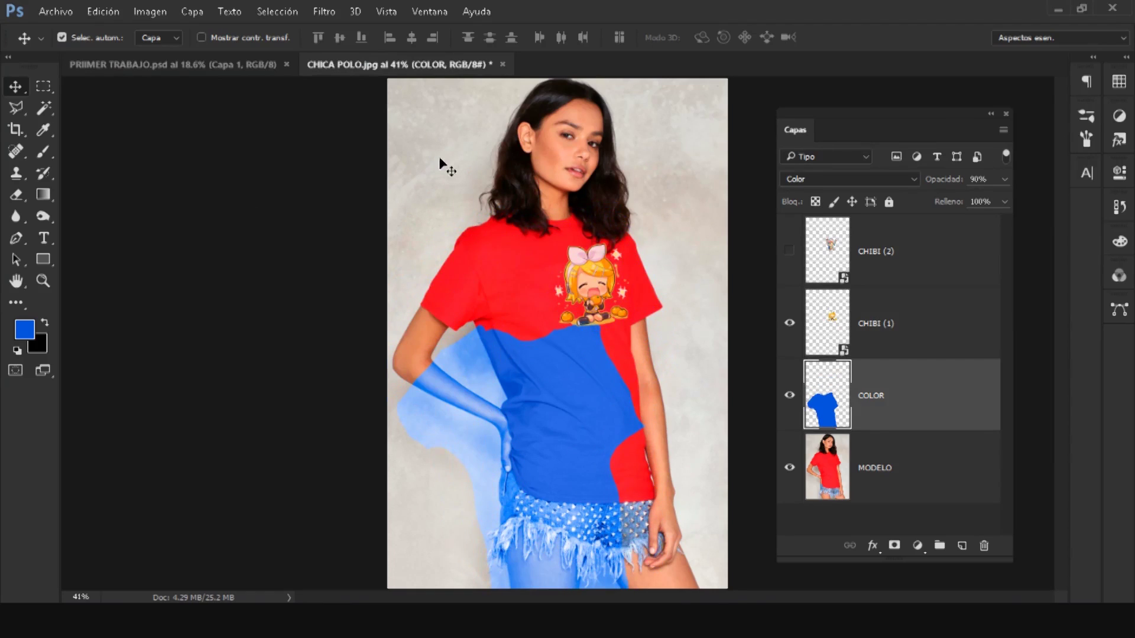
mouse_move(438, 156)
left_mouse_down()
mouse_move(690, 286)
mouse_move(416, 237)
left_mouse_up()
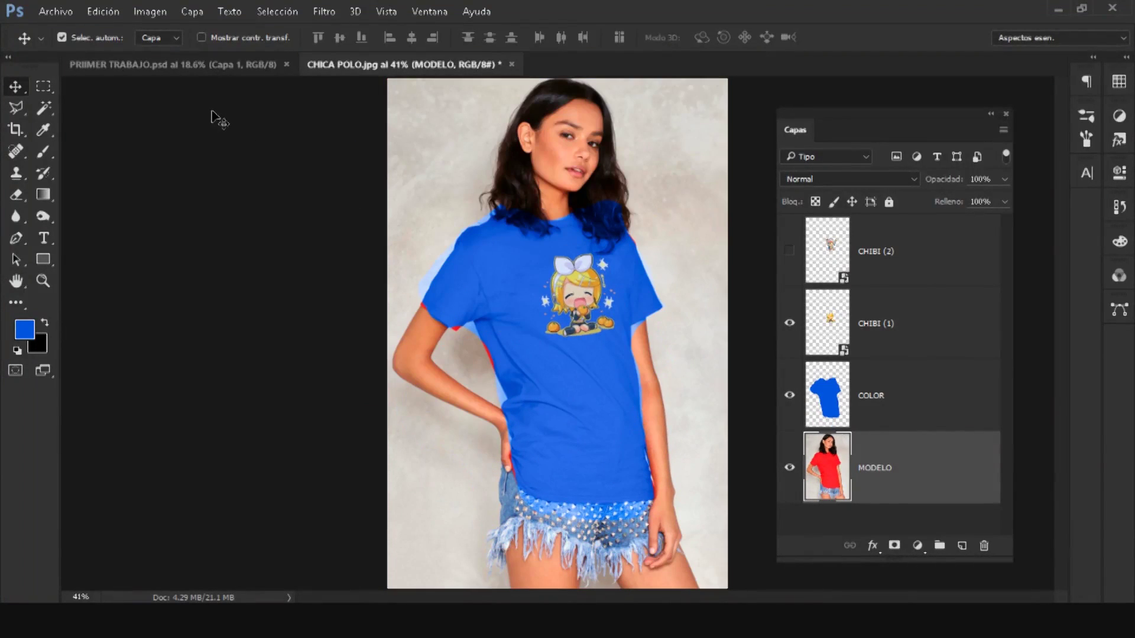
left_click(62, 37)
left_click(957, 319)
key("8")
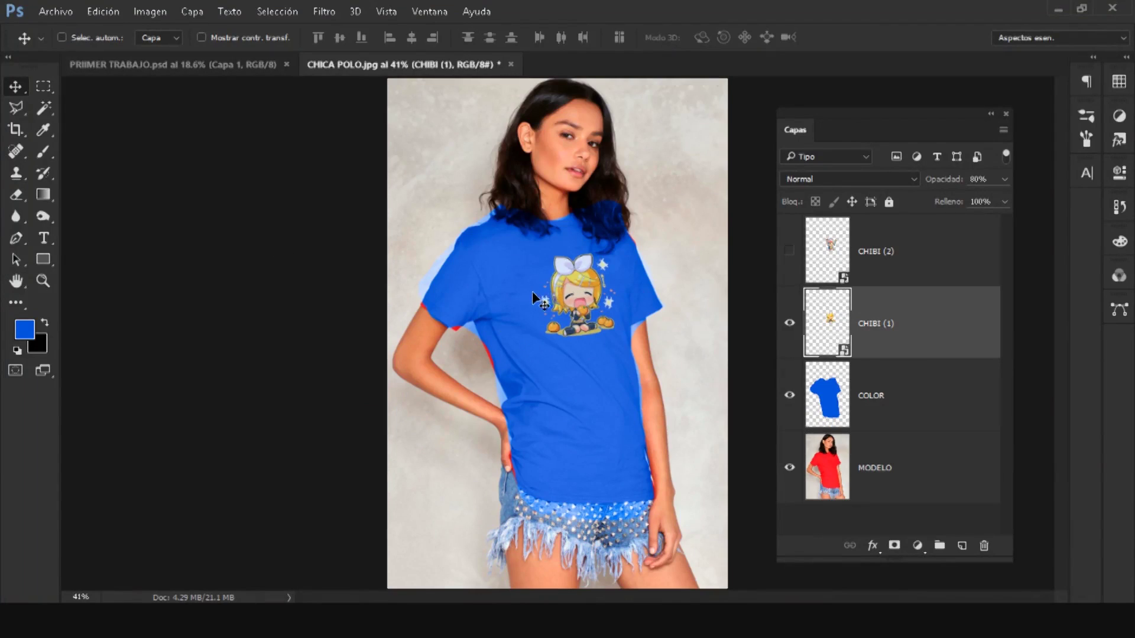
mouse_move(568, 308)
left_mouse_down()
mouse_move(559, 419)
mouse_move(648, 483)
left_mouse_up()
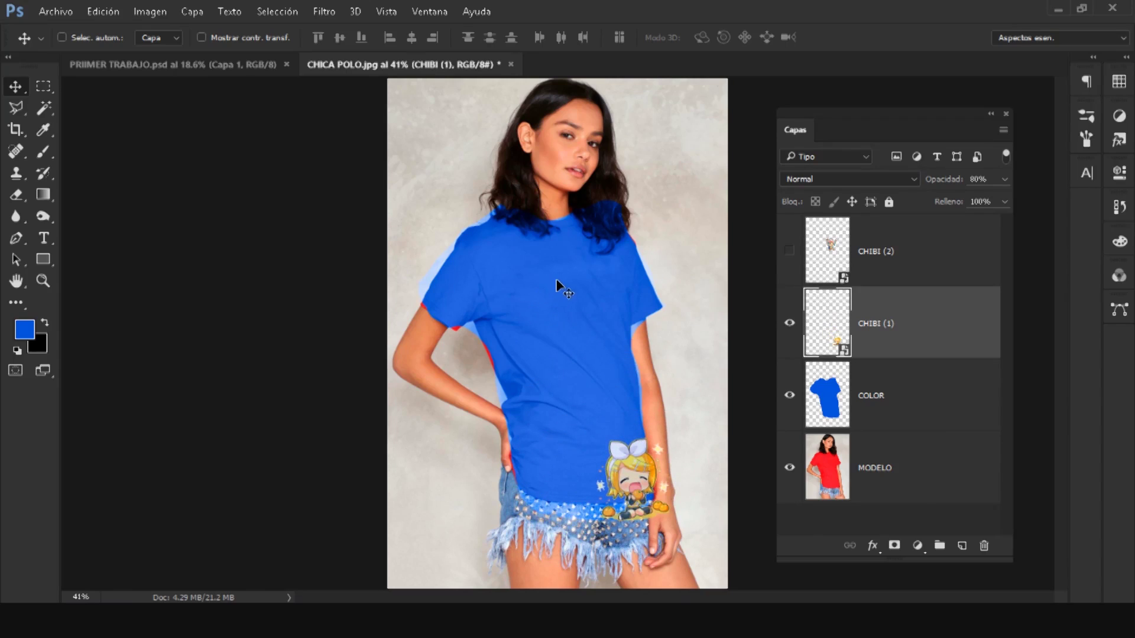
mouse_move(568, 303)
left_mouse_down()
mouse_move(484, 299)
mouse_move(449, 337)
mouse_move(499, 269)
mouse_move(480, 398)
mouse_move(448, 304)
left_mouse_up()
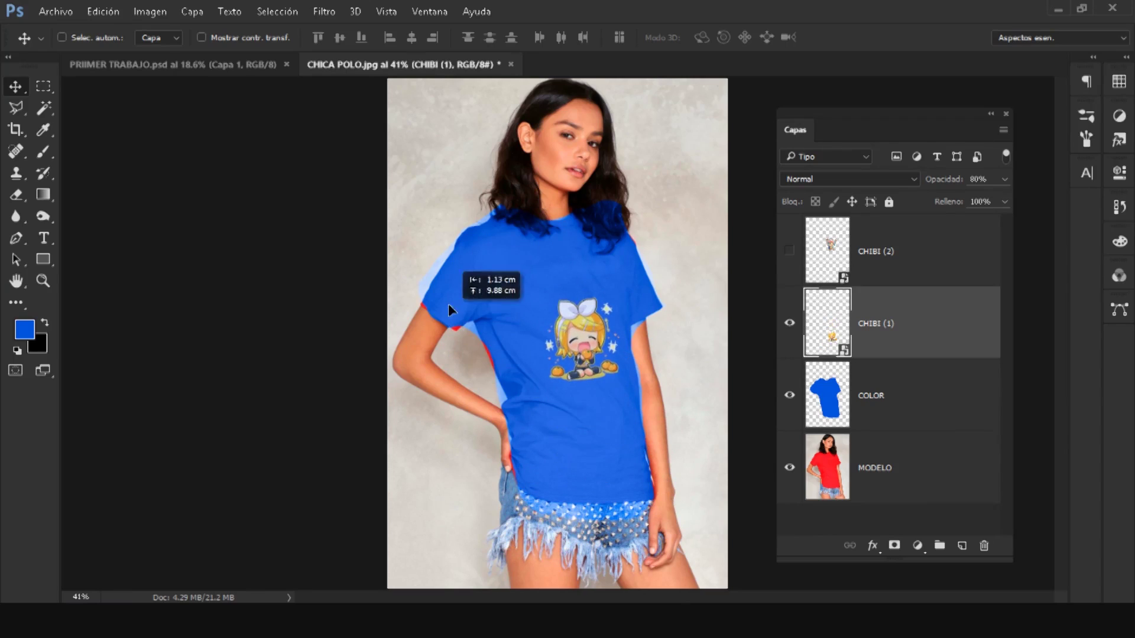
mouse_move(467, 354)
left_mouse_down()
mouse_move(543, 439)
mouse_move(551, 499)
mouse_move(461, 449)
mouse_move(503, 502)
mouse_move(512, 401)
mouse_move(477, 374)
mouse_move(458, 247)
mouse_move(544, 192)
mouse_move(495, 431)
mouse_move(533, 481)
left_mouse_up()
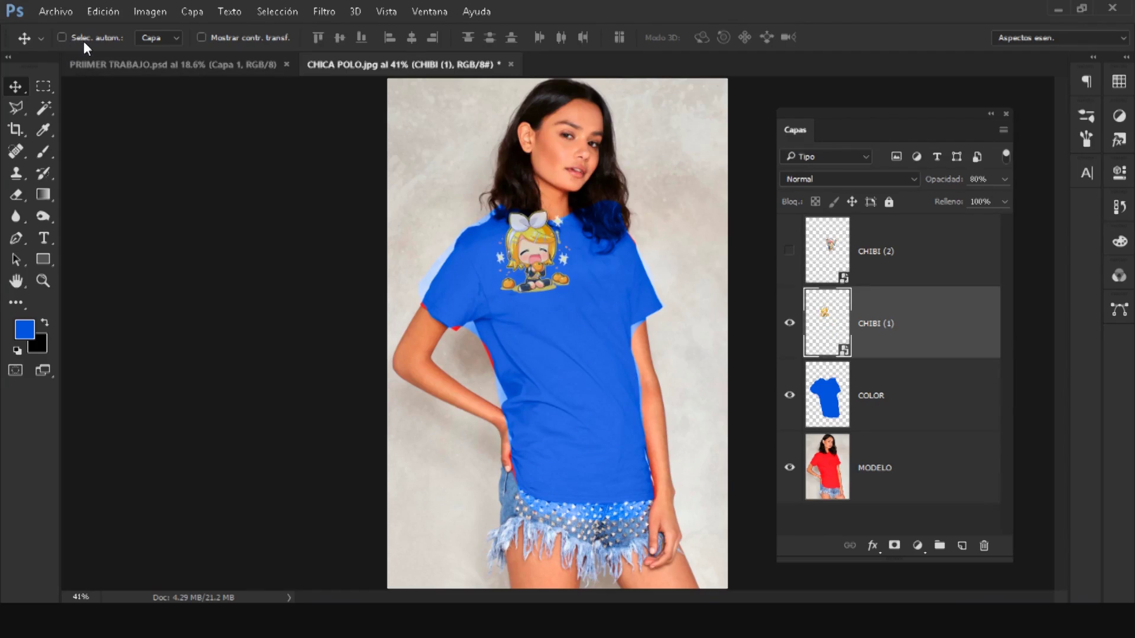
Test-move the blue COLOR fill and MODELO photo layers, undoing the photo move.
left_click(920, 409)
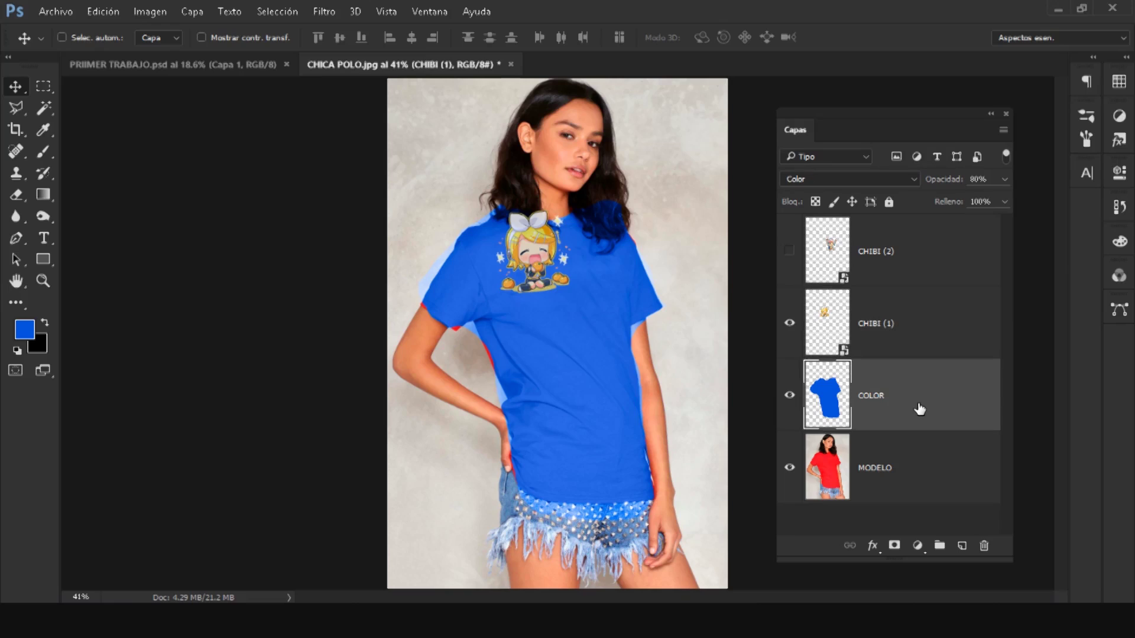
mouse_move(544, 364)
left_mouse_down()
mouse_move(607, 437)
mouse_move(666, 370)
mouse_move(663, 218)
mouse_move(629, 181)
mouse_move(641, 252)
mouse_move(722, 144)
mouse_move(666, 178)
mouse_move(646, 228)
mouse_move(697, 223)
mouse_move(683, 237)
left_mouse_up()
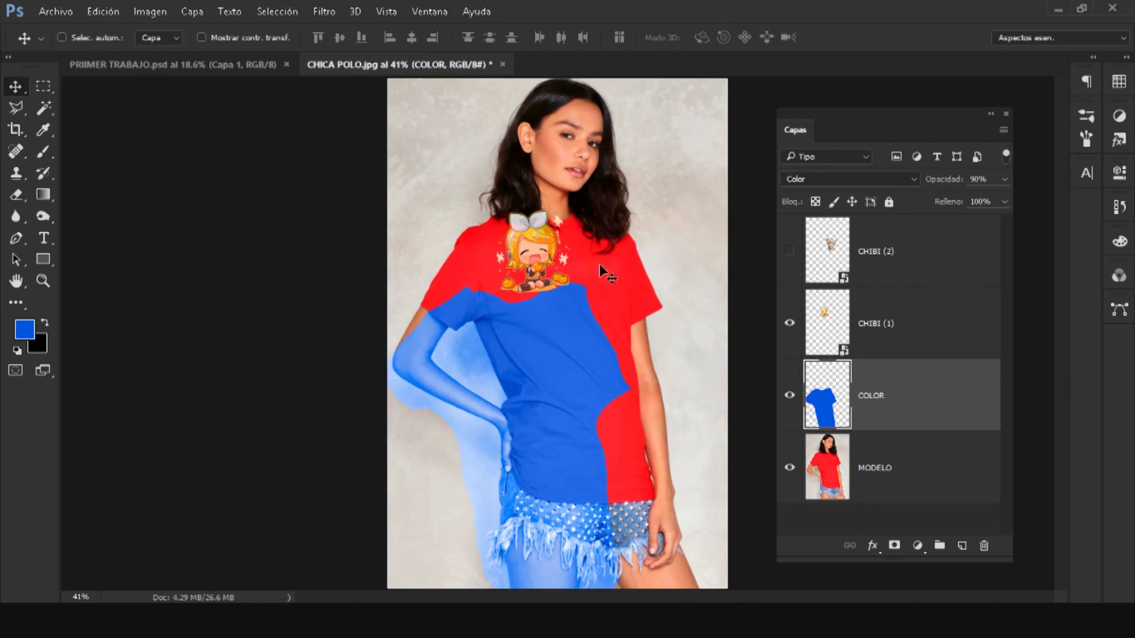
left_click_drag(538, 252, 522, 235)
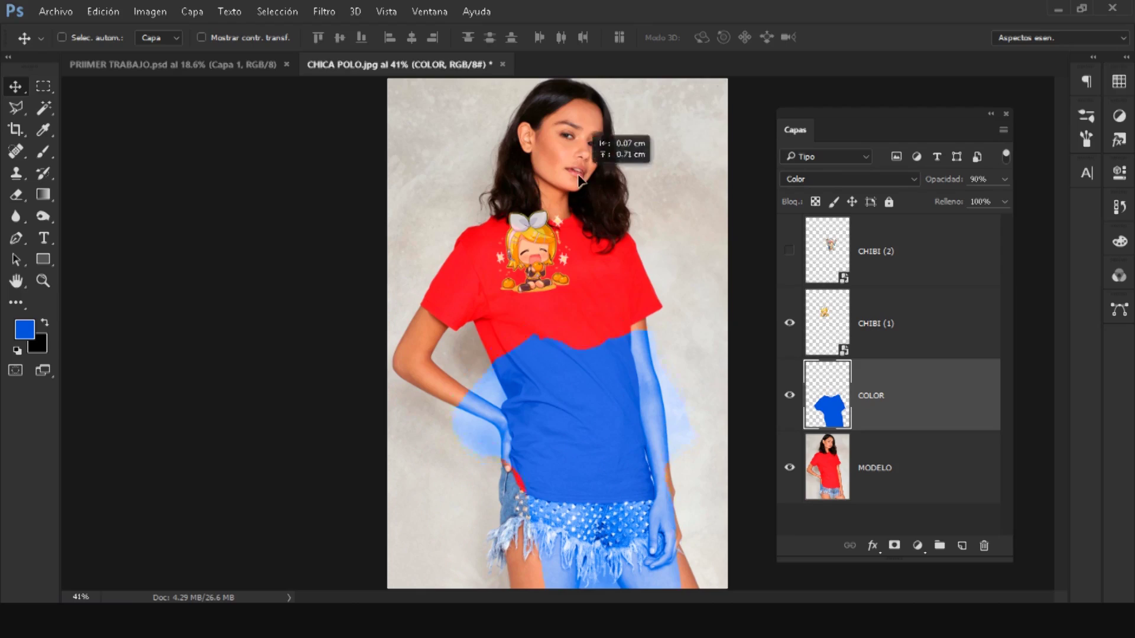
left_click_drag(582, 282, 548, 158)
mouse_move(638, 207)
left_mouse_down()
mouse_move(661, 218)
mouse_move(651, 218)
left_mouse_up()
left_click(931, 486)
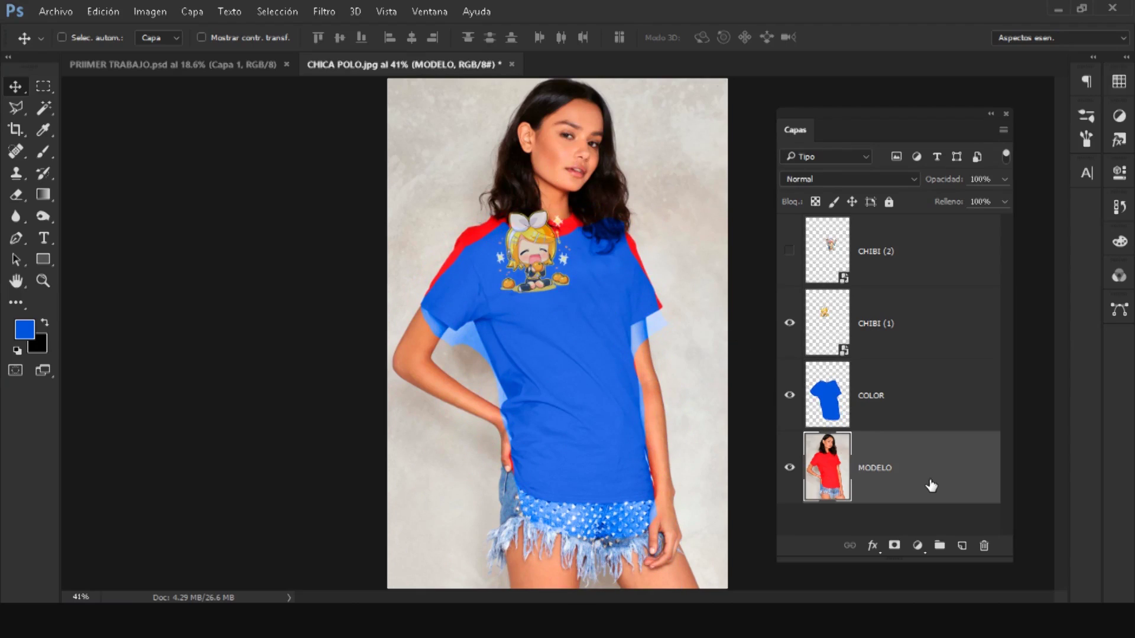
mouse_move(653, 166)
left_mouse_down()
mouse_move(519, 183)
mouse_move(644, 319)
mouse_move(647, 219)
mouse_move(557, 158)
mouse_move(578, 197)
left_mouse_up()
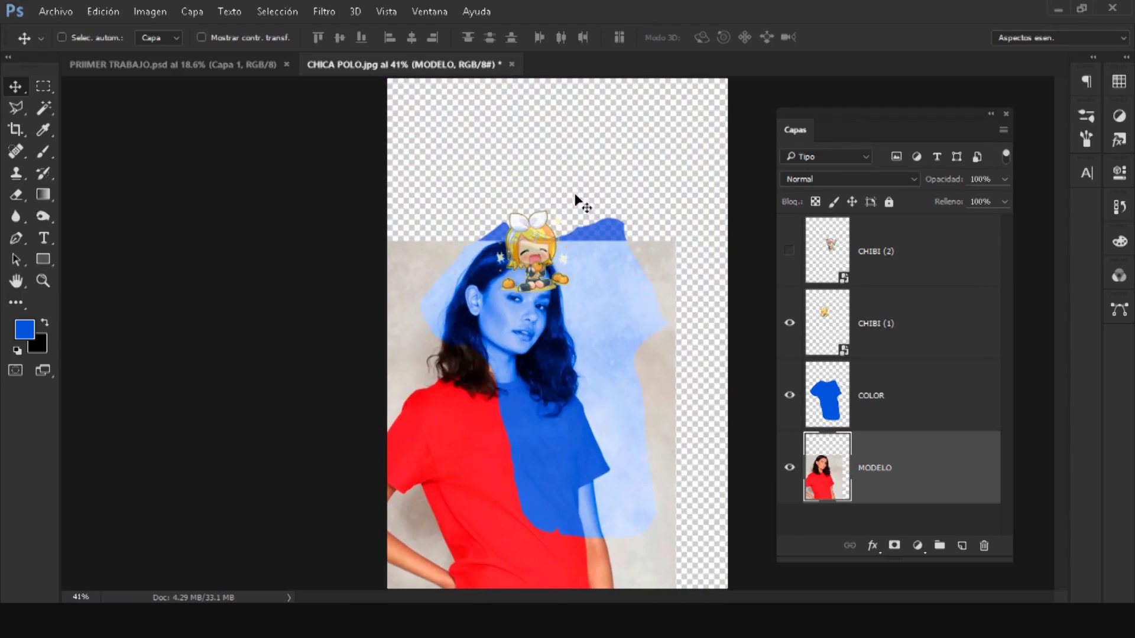
key("ctrl+z")
key("ctrl+z")
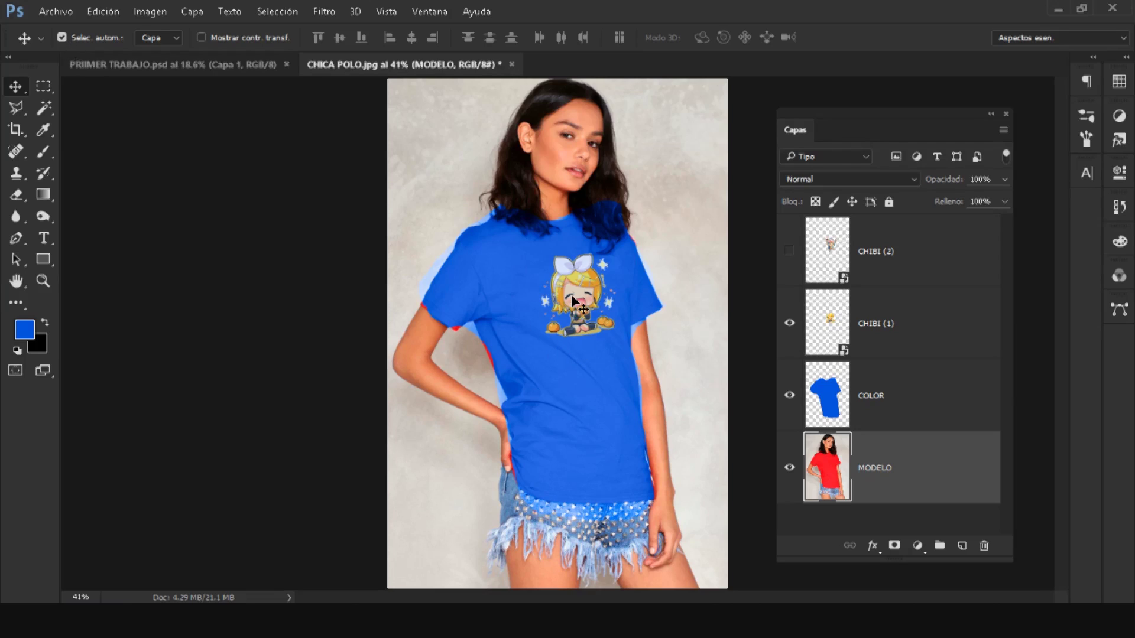
Undo the stray moves and reposition CHIBI (1) at the centre of the chest.
left_click_drag(571, 294, 630, 355)
left_click_drag(554, 264, 516, 302)
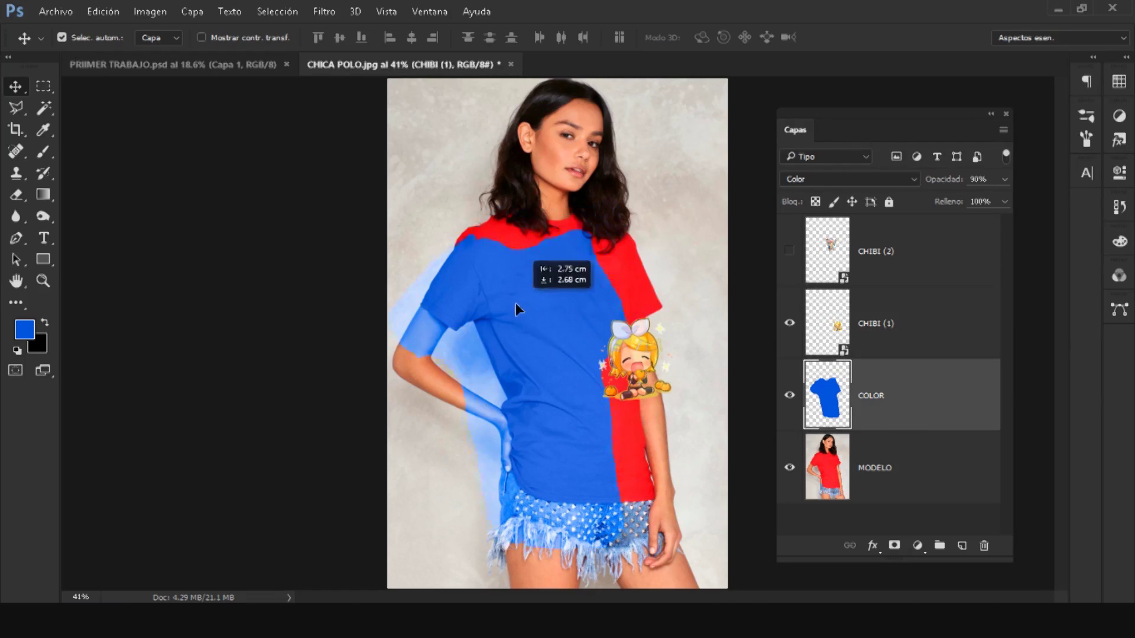
key("ctrl+alt+z")
key("ctrl+alt+z")
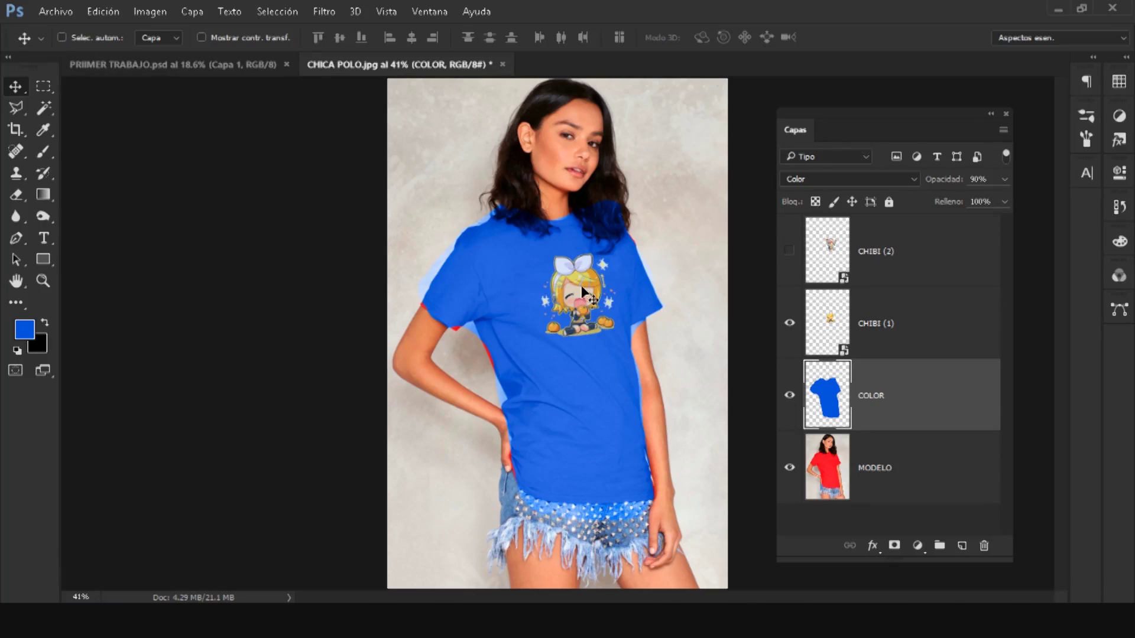
left_click(927, 326)
left_click_drag(566, 276, 525, 202)
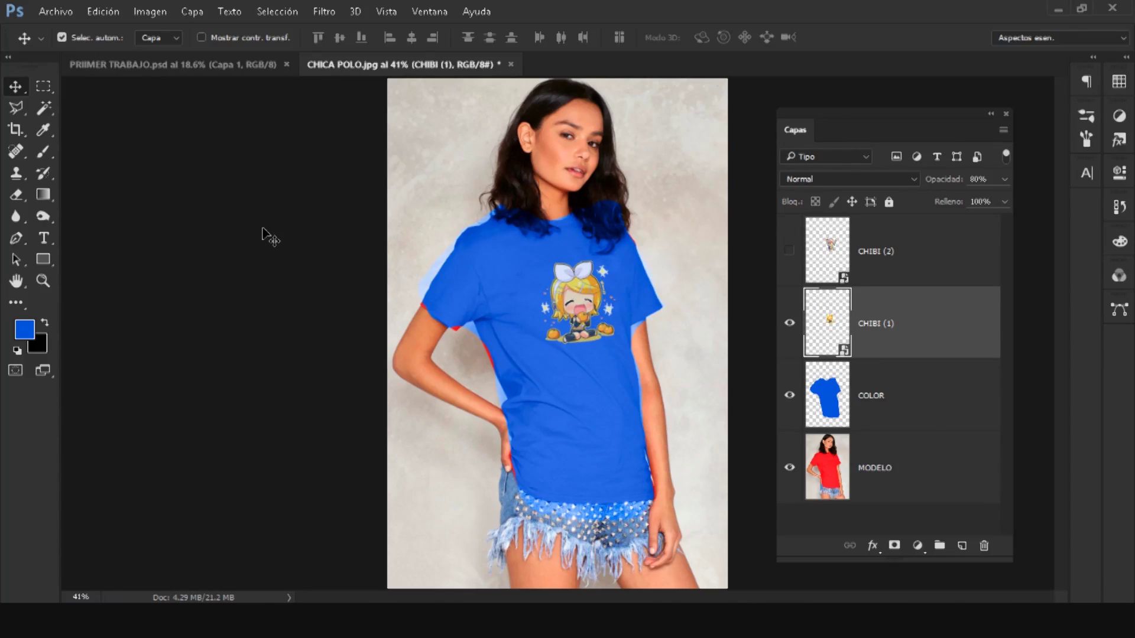
left_click_drag(522, 444, 645, 524)
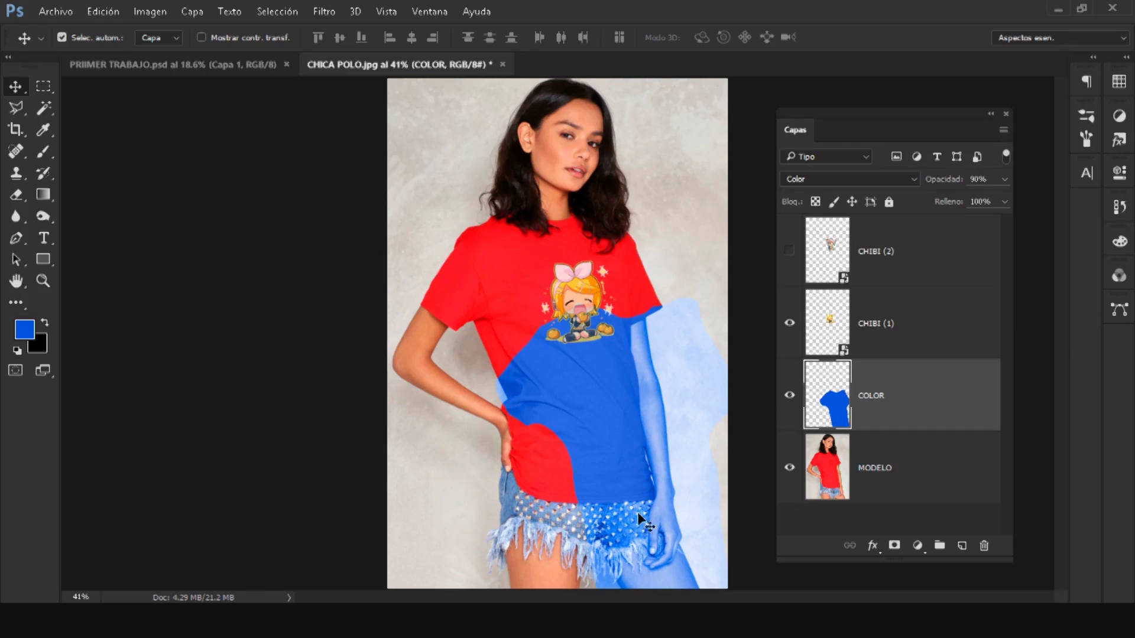
key("ctrl+z")
left_click(930, 335)
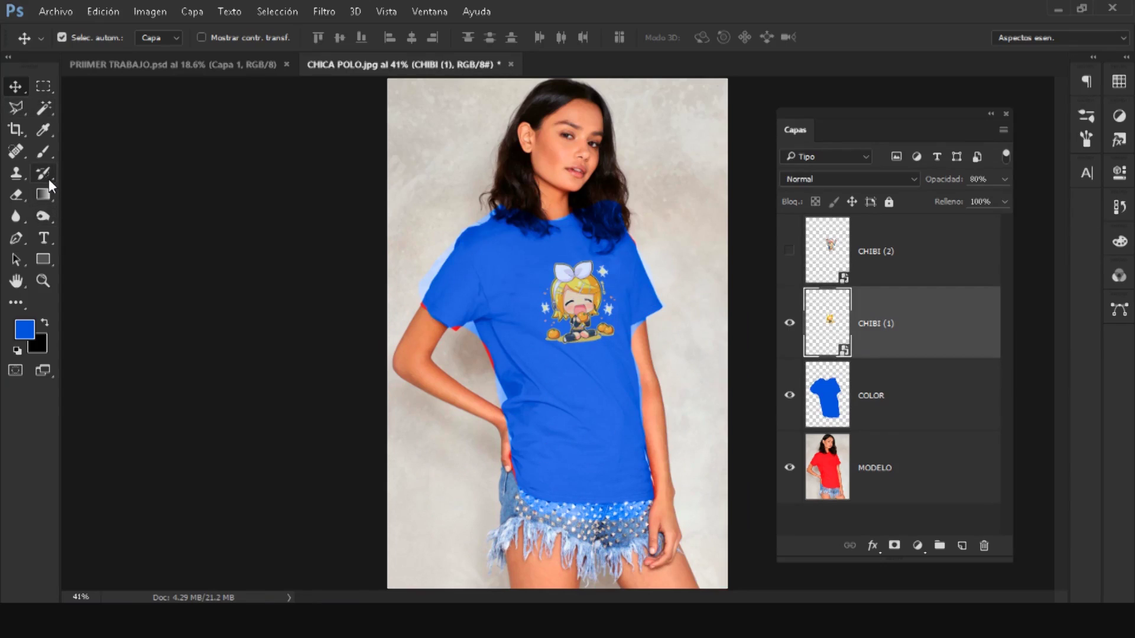
Rasterize the CHIBI (1) layer, then undo a trial erase of its left pumpkin.
key("e")
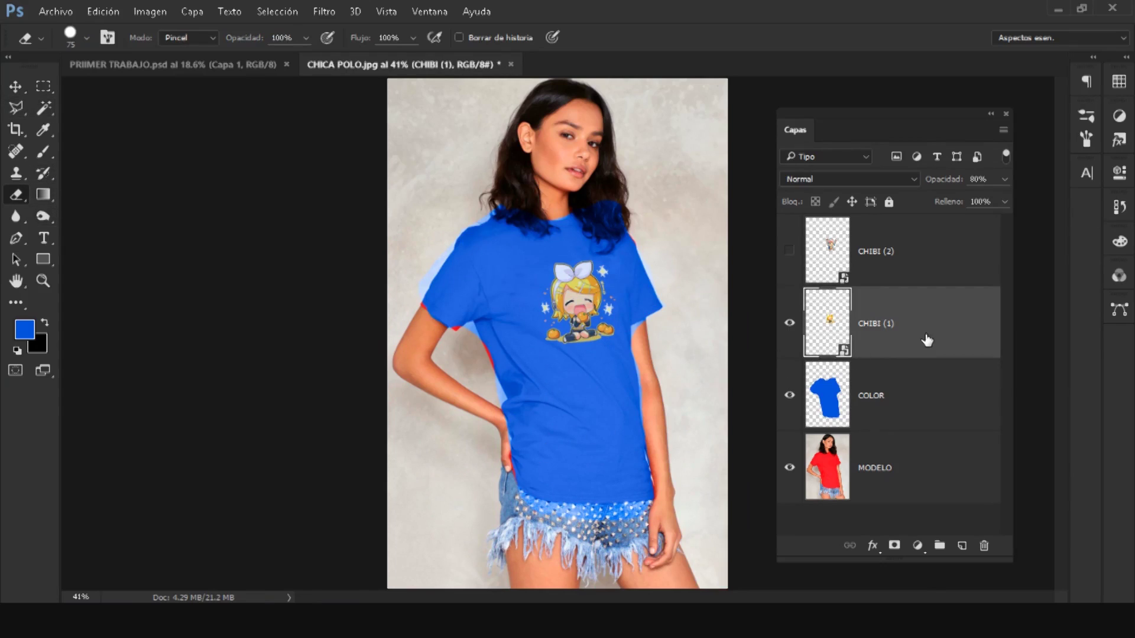
right_click(926, 340)
left_click(608, 368)
left_click_drag(569, 349, 551, 334)
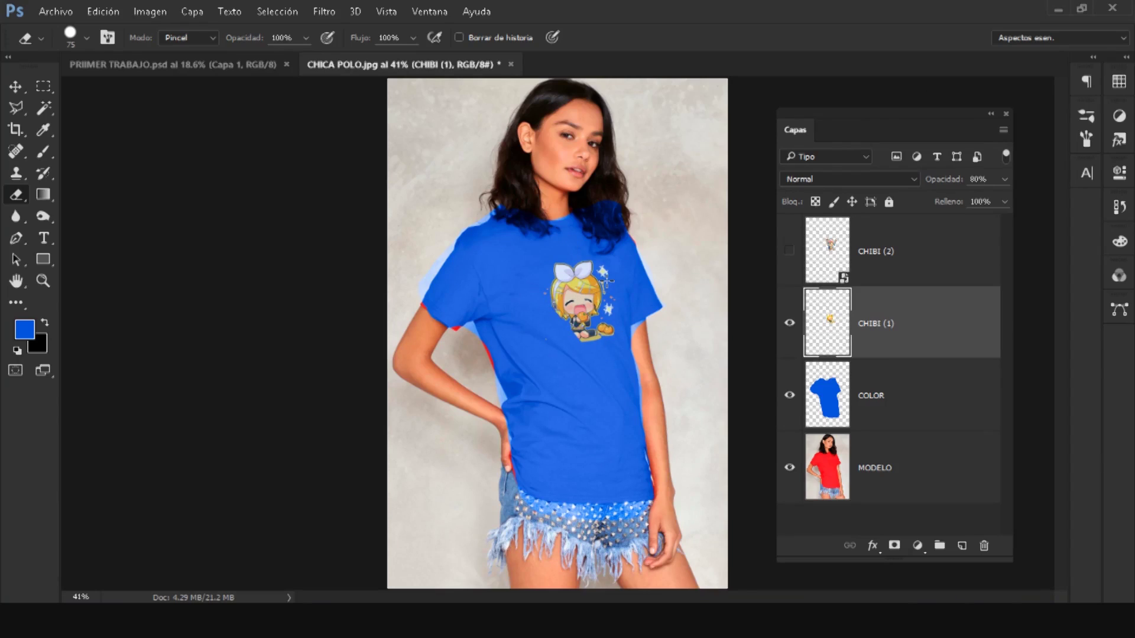
key("ctrl+z")
Return to the Move tool with CHIBI (1) selected and turn on Mostrar contr. transf.
key("v")
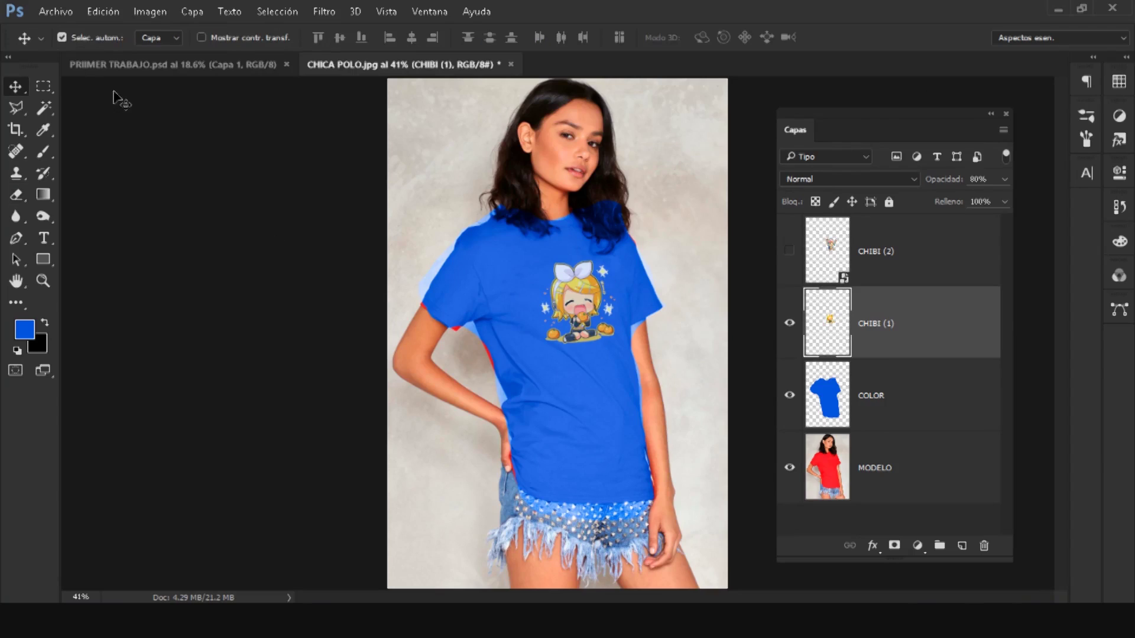
left_click(62, 38)
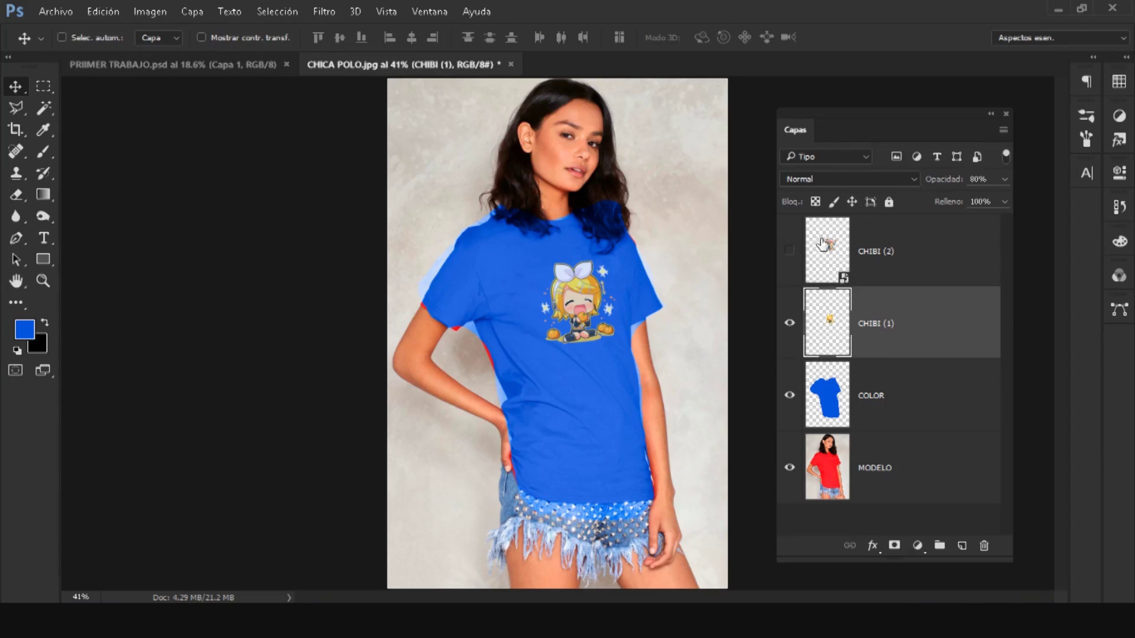
left_click(932, 400)
left_click(944, 329)
left_click(62, 37)
left_click(201, 38)
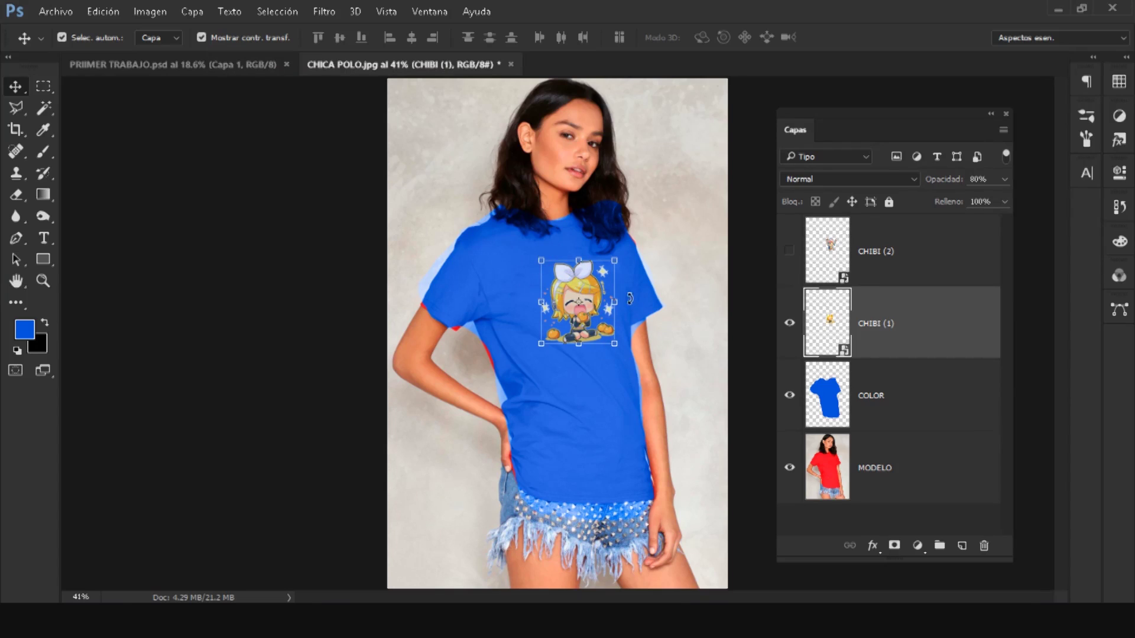
Zoom in to check the chibi, then enlarge CHIBI (1) and apply the new size.
key("ctrl")
left_click_drag(544, 259, 632, 274)
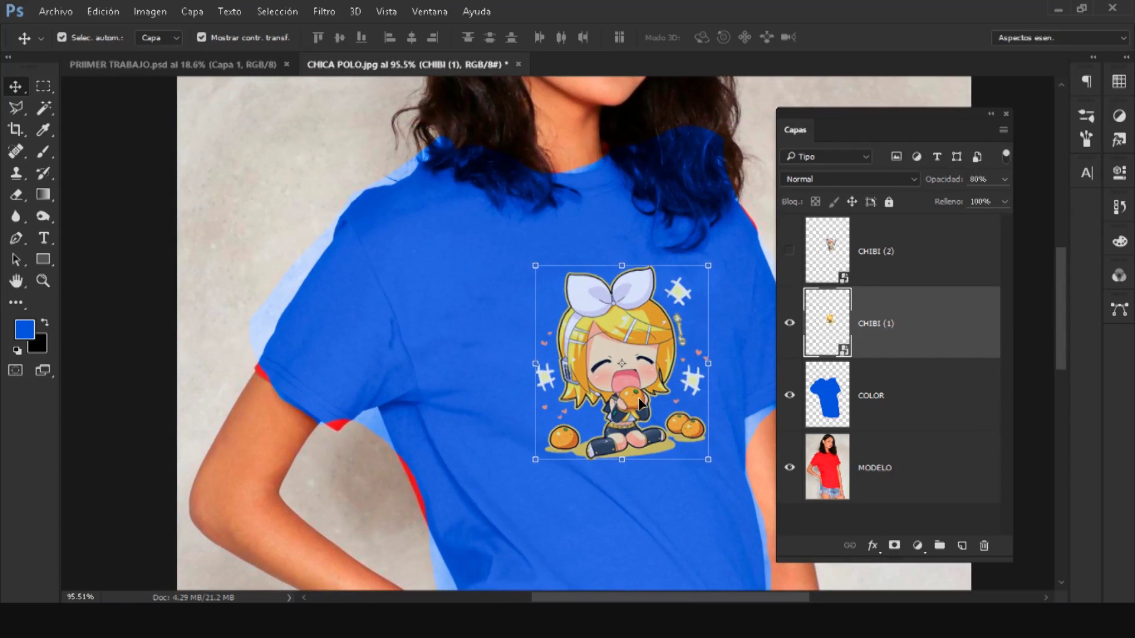
key("ctrl+minus")
key("ctrl+minus")
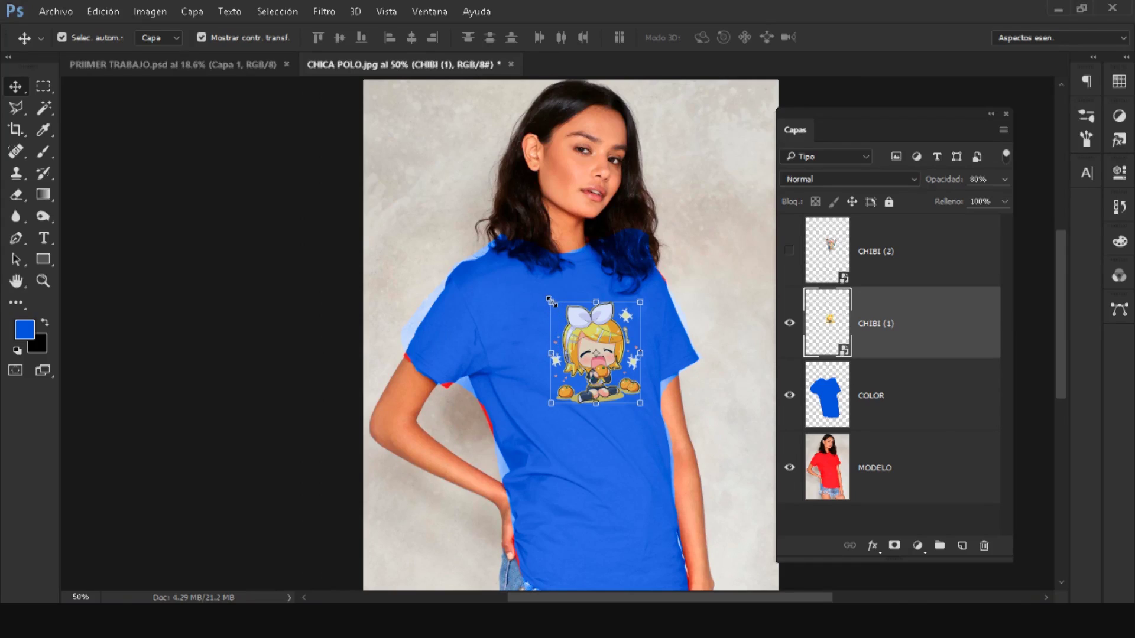
mouse_move(550, 302)
left_mouse_down()
mouse_move(513, 270)
mouse_move(511, 354)
mouse_move(544, 295)
mouse_move(512, 321)
mouse_move(419, 185)
mouse_move(473, 270)
mouse_move(524, 255)
mouse_move(506, 362)
mouse_move(509, 261)
mouse_move(492, 326)
left_mouse_up()
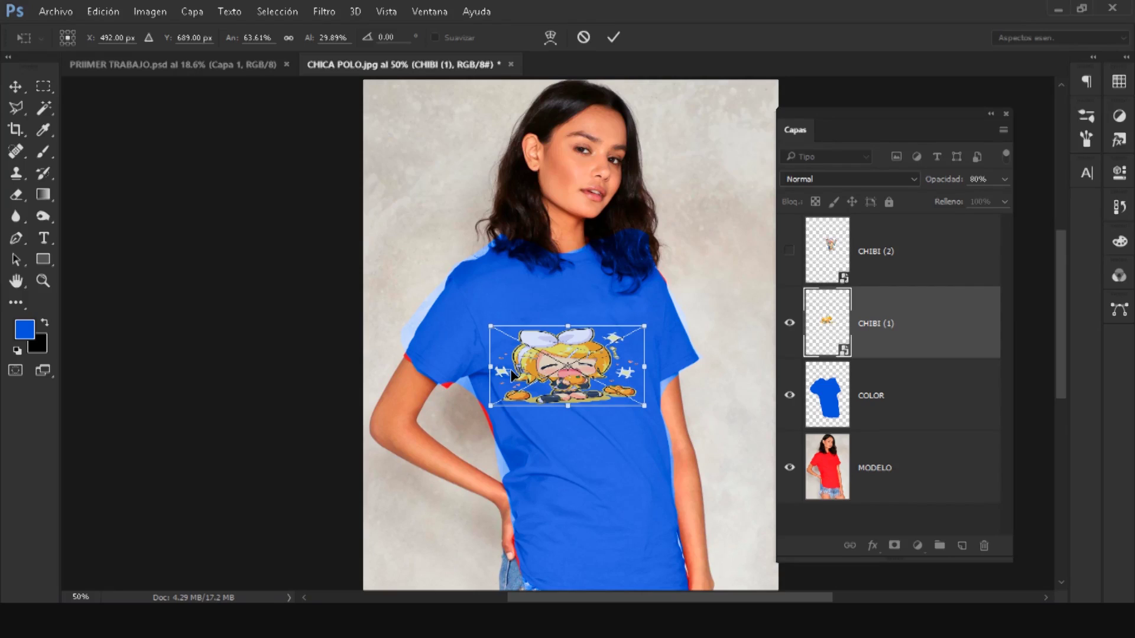
key("Return")
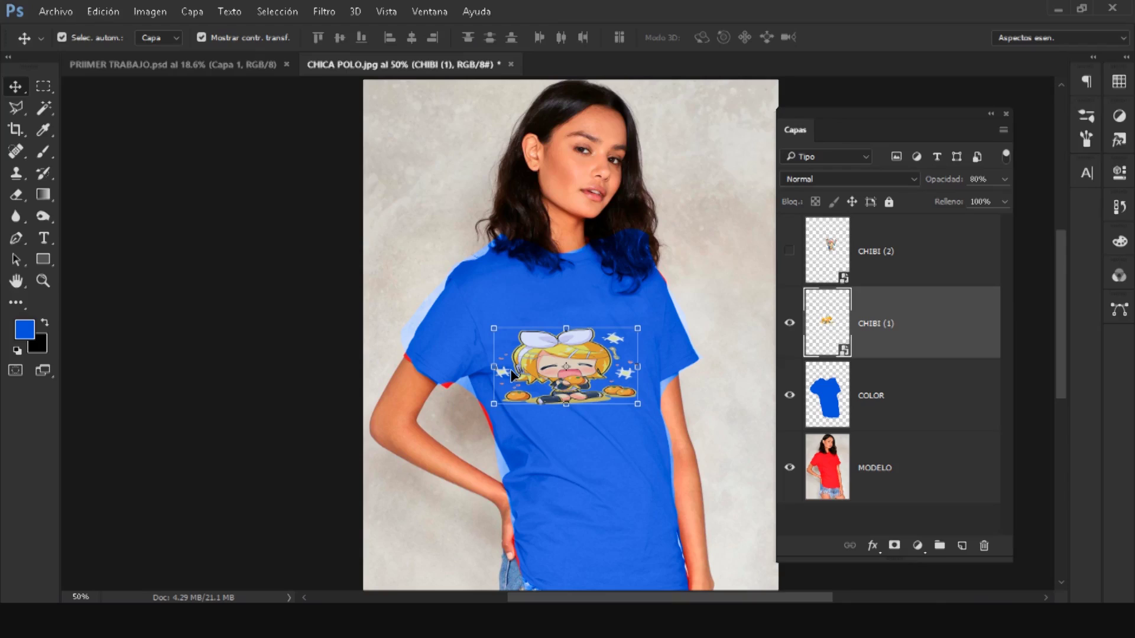
Try moving and stretching the graphic, discarding the distorted resizes.
left_click_drag(533, 379, 549, 359)
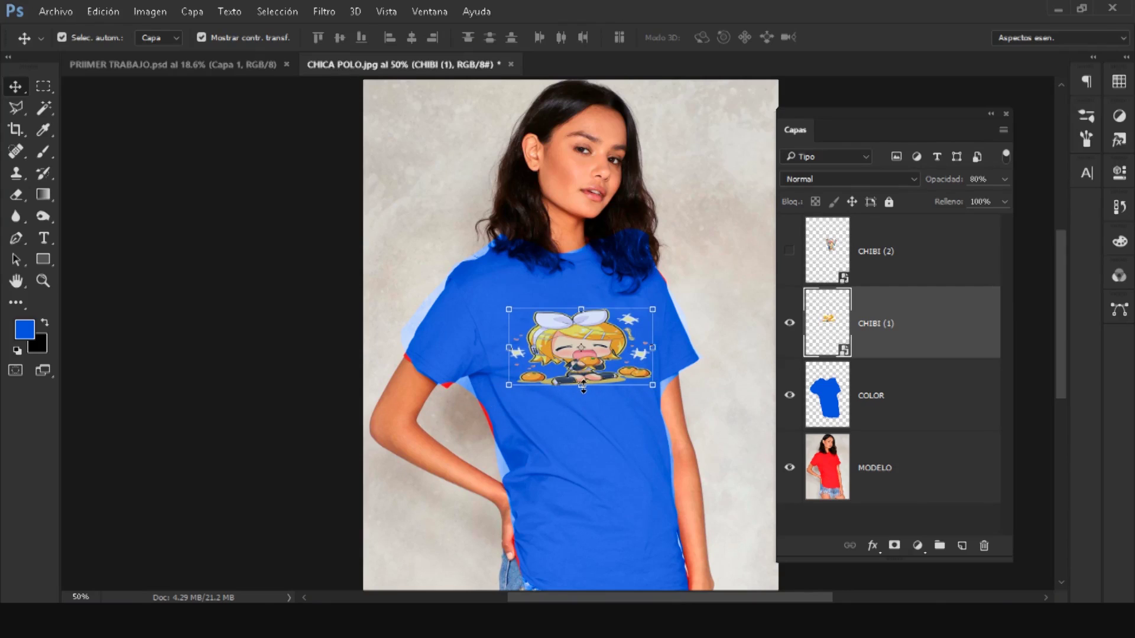
left_click_drag(582, 387, 580, 393)
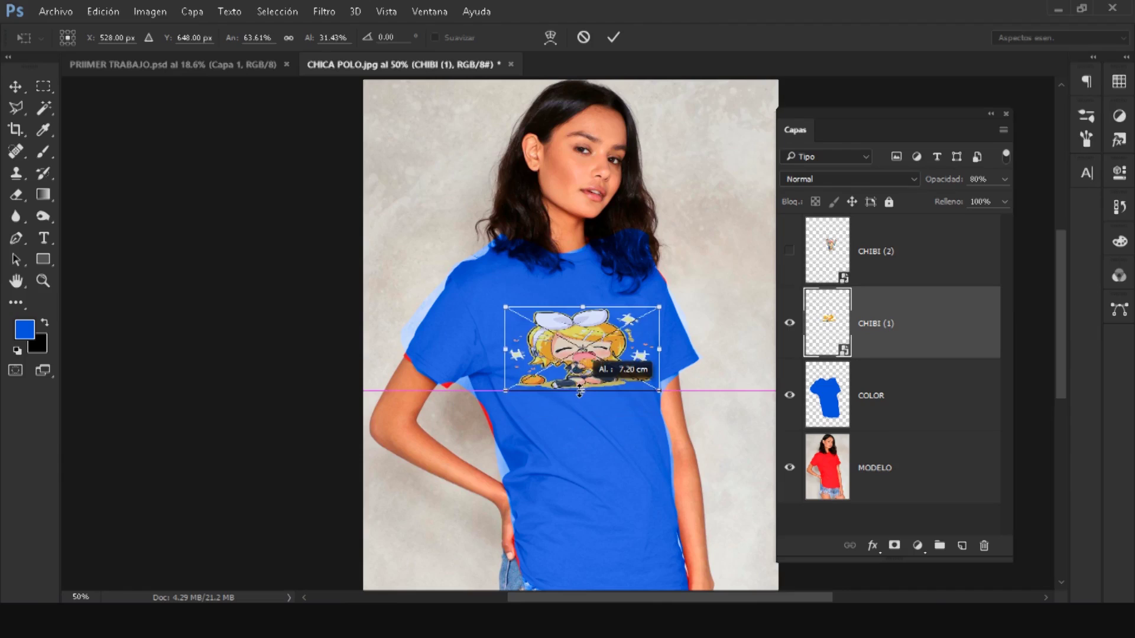
mouse_move(505, 308)
left_mouse_down()
mouse_move(440, 247)
mouse_move(570, 284)
mouse_move(523, 353)
mouse_move(537, 298)
left_mouse_up()
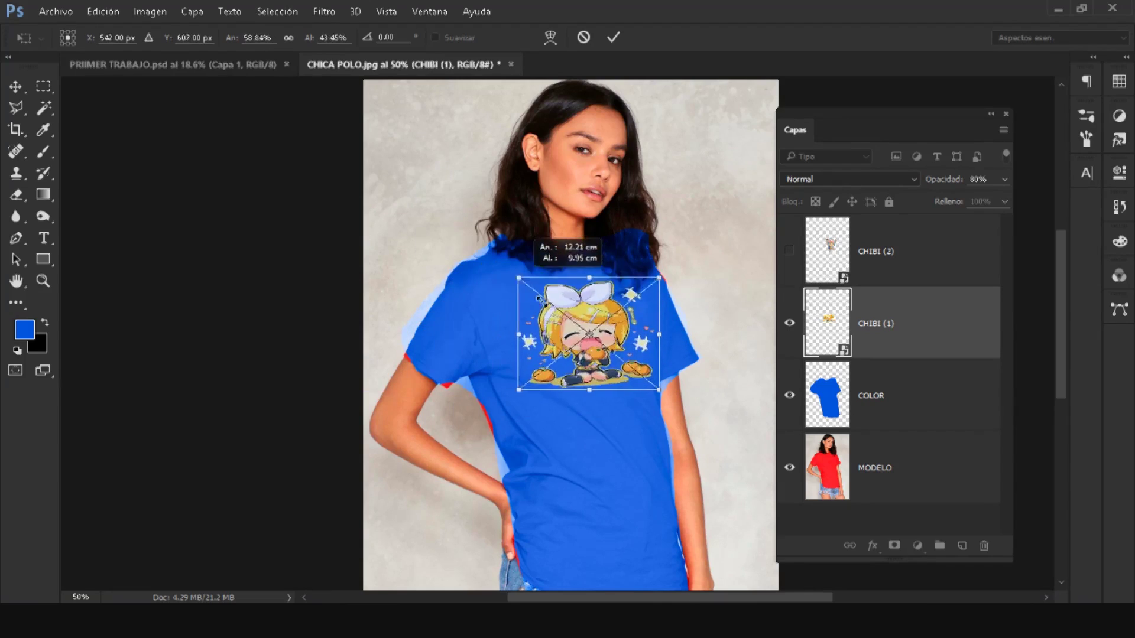
mouse_move(537, 298)
left_mouse_down()
mouse_move(528, 337)
mouse_move(573, 376)
left_mouse_up()
key("Escape")
key("ctrl+z")
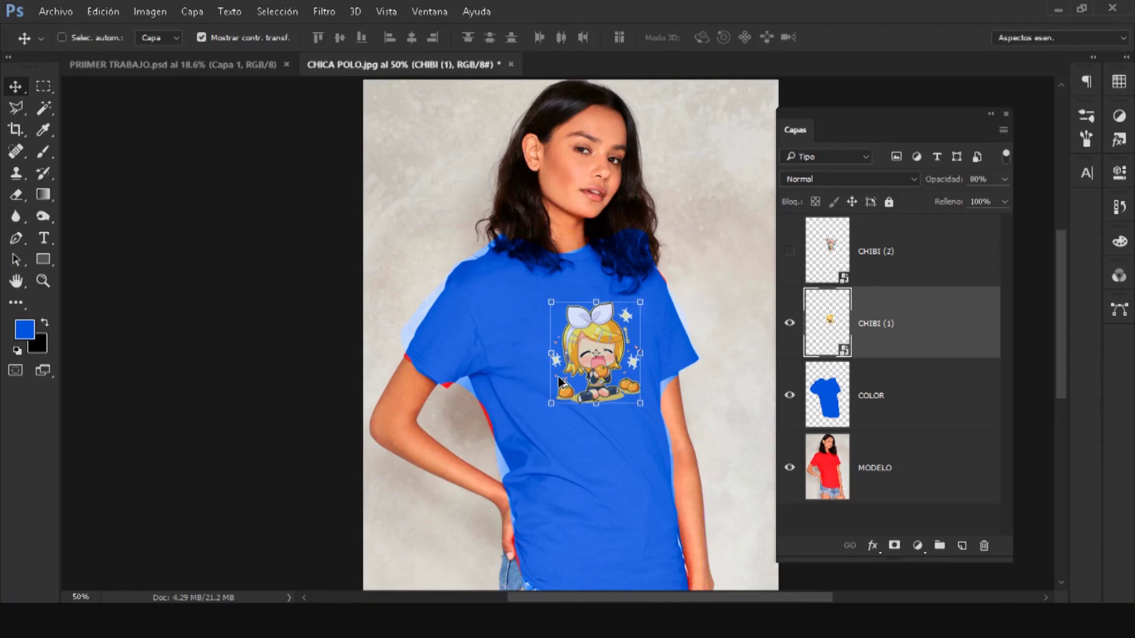
mouse_move(551, 302)
left_mouse_down()
mouse_move(563, 314)
mouse_move(528, 279)
left_mouse_up()
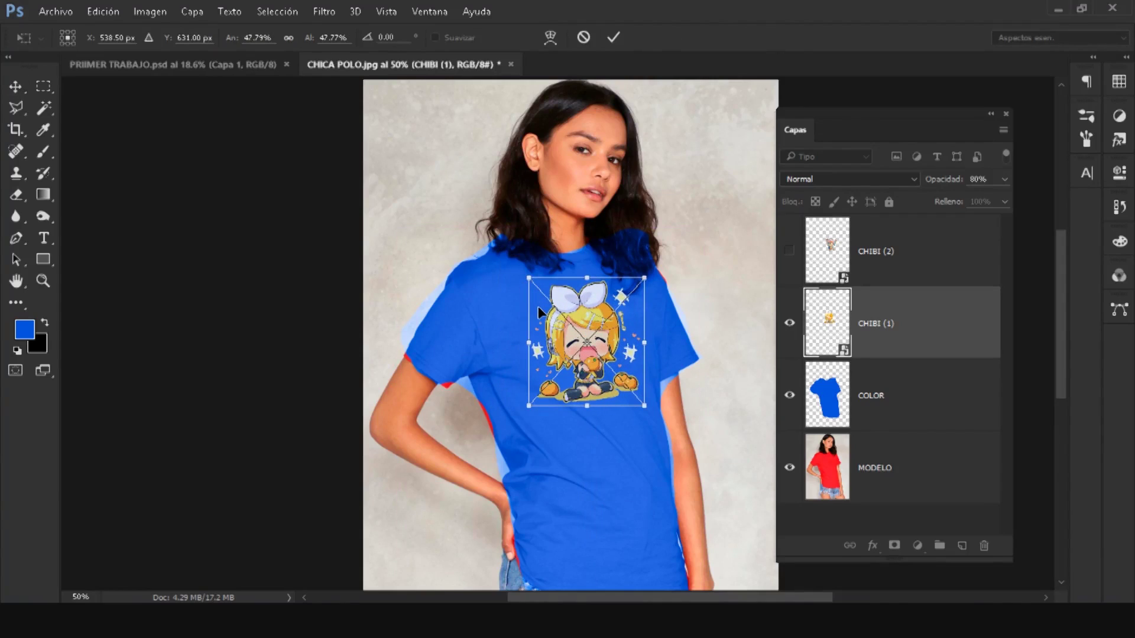
key("Escape")
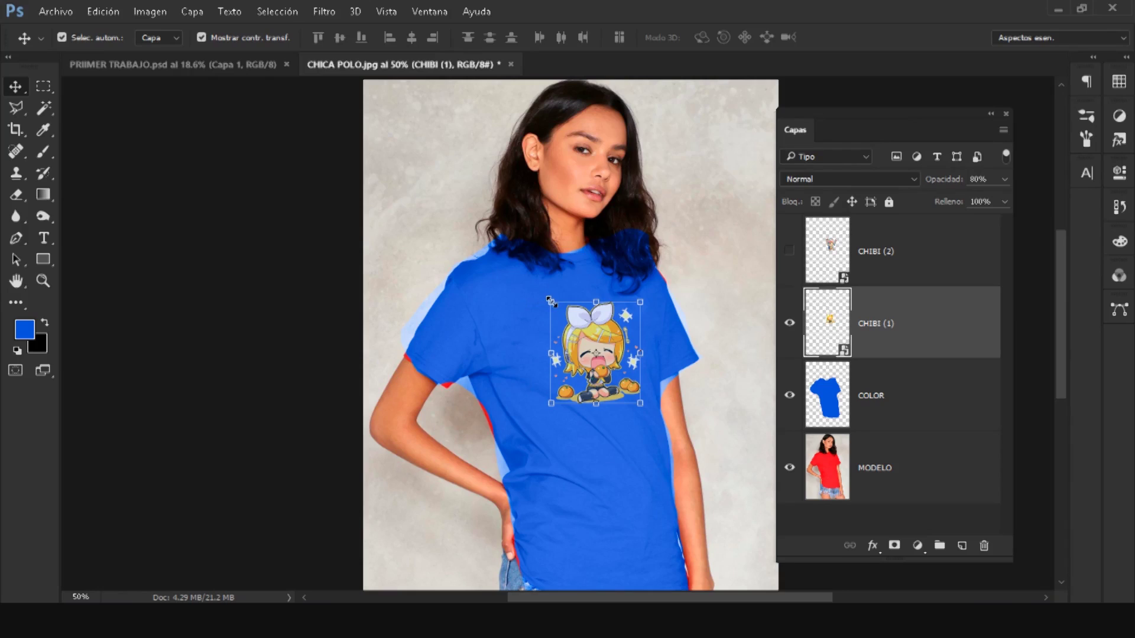
Enlarge CHIBI (1) proportionally on the chest in two passes.
left_click(551, 301)
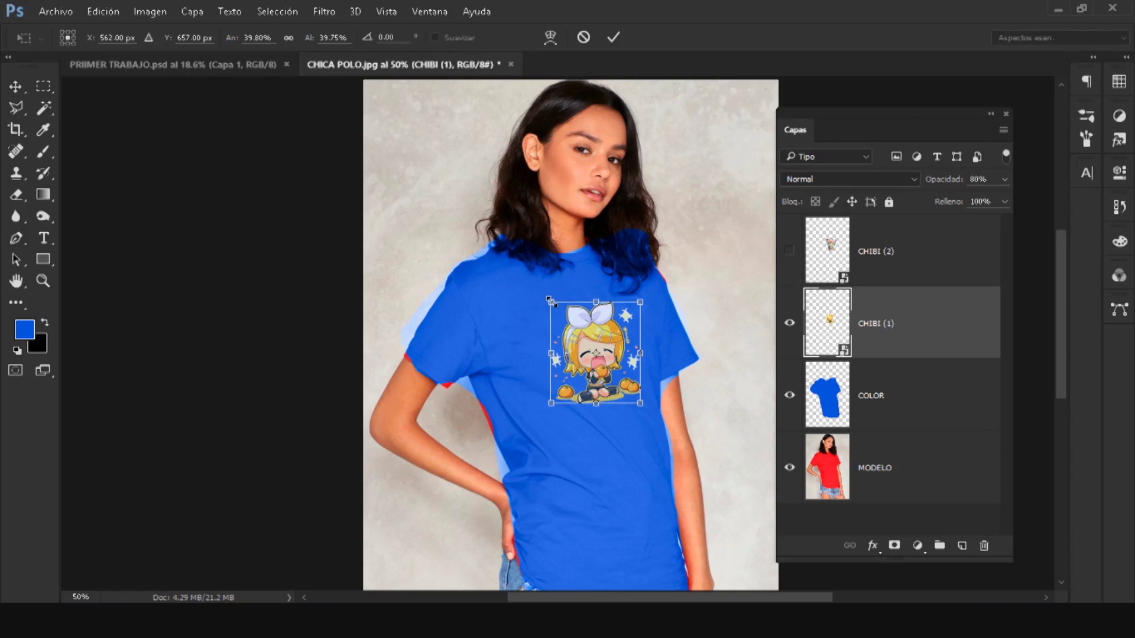
mouse_move(550, 301)
left_mouse_down()
mouse_move(476, 248)
mouse_move(524, 382)
mouse_move(613, 337)
mouse_move(457, 224)
mouse_move(535, 288)
mouse_move(523, 264)
mouse_move(496, 237)
mouse_move(549, 331)
mouse_move(536, 314)
left_mouse_up()
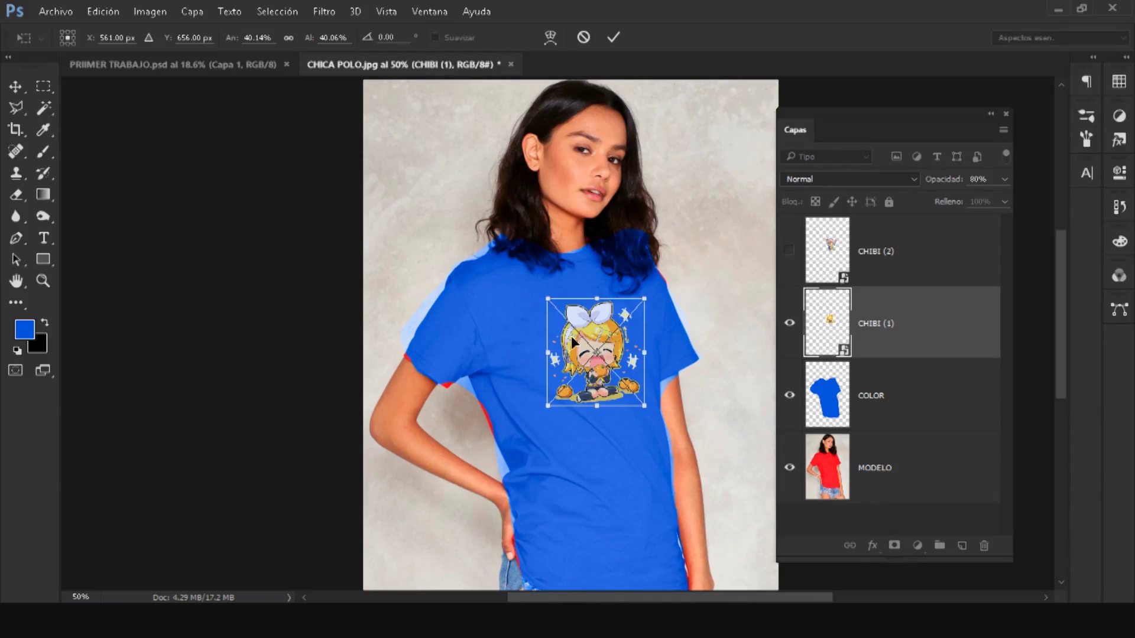
key("Return")
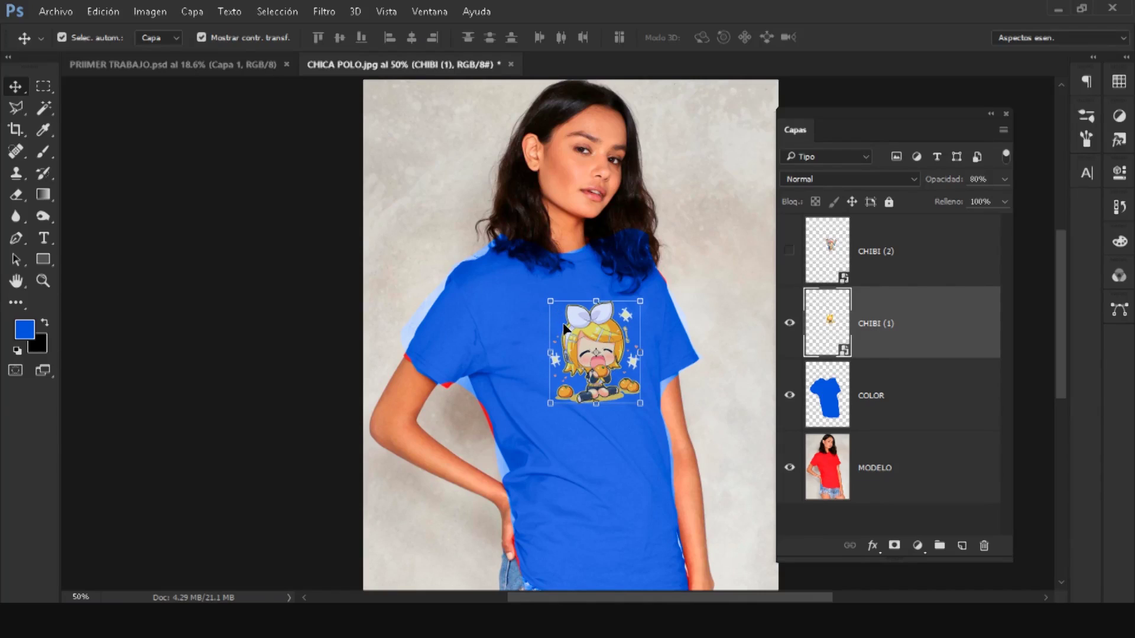
mouse_move(550, 305)
left_mouse_down()
mouse_move(515, 274)
mouse_move(577, 354)
mouse_move(518, 253)
mouse_move(543, 303)
mouse_move(526, 290)
left_mouse_up()
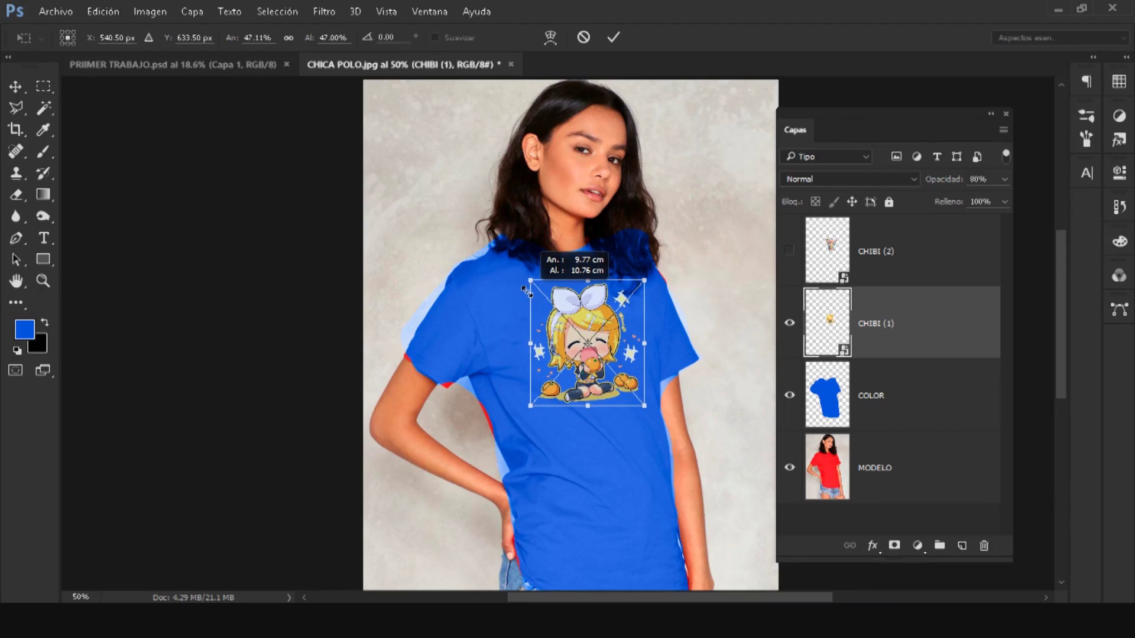
mouse_move(526, 291)
left_mouse_down()
mouse_move(524, 267)
mouse_move(559, 377)
mouse_move(507, 257)
mouse_move(572, 340)
mouse_move(520, 242)
mouse_move(554, 356)
mouse_move(529, 261)
mouse_move(560, 355)
mouse_move(521, 288)
mouse_move(558, 296)
mouse_move(539, 260)
mouse_move(537, 336)
mouse_move(552, 254)
mouse_move(553, 302)
mouse_move(557, 256)
mouse_move(534, 310)
mouse_move(549, 299)
mouse_move(535, 289)
mouse_move(557, 322)
mouse_move(553, 308)
left_mouse_up()
key("Return")
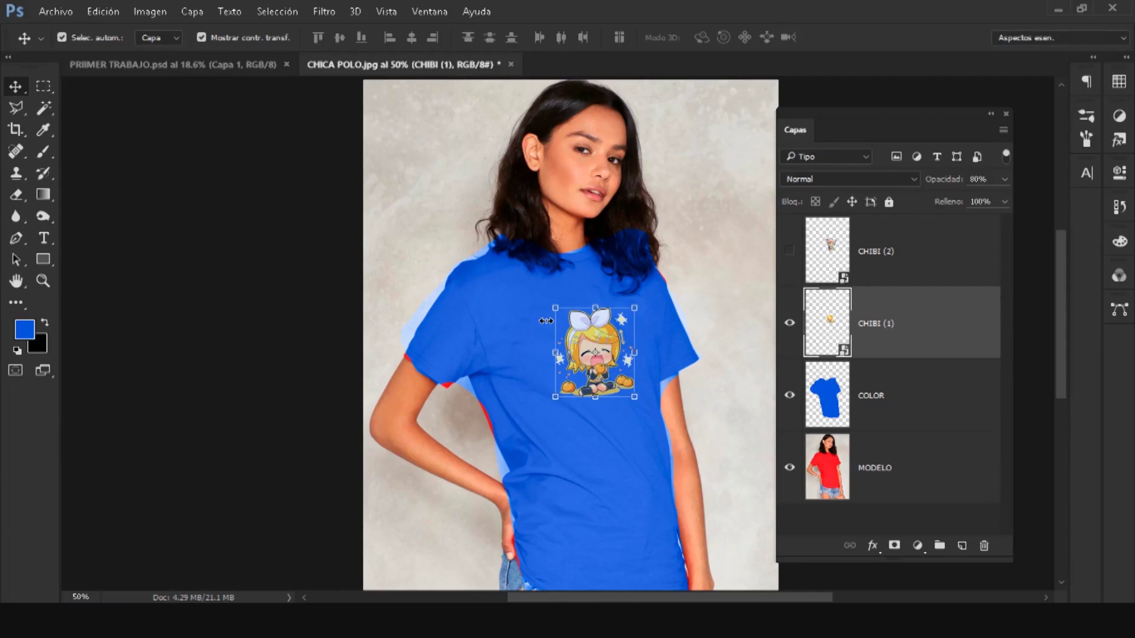
Undo the last transform and show the CHIBI (2) character.
key("ctrl+z")
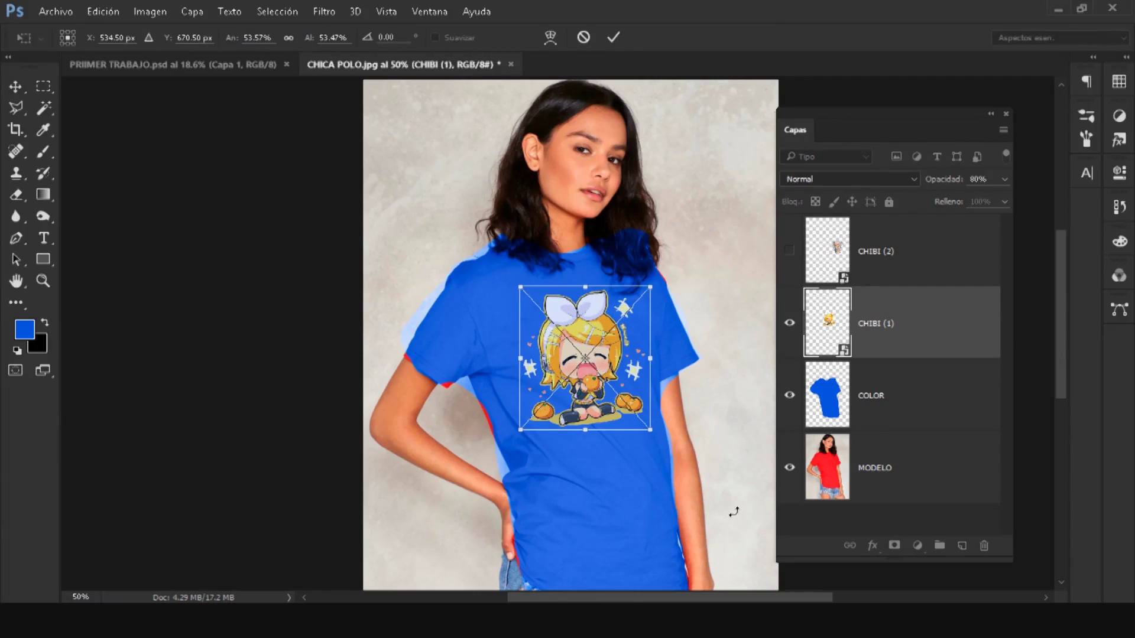
key("ctrl+z")
left_click(789, 250)
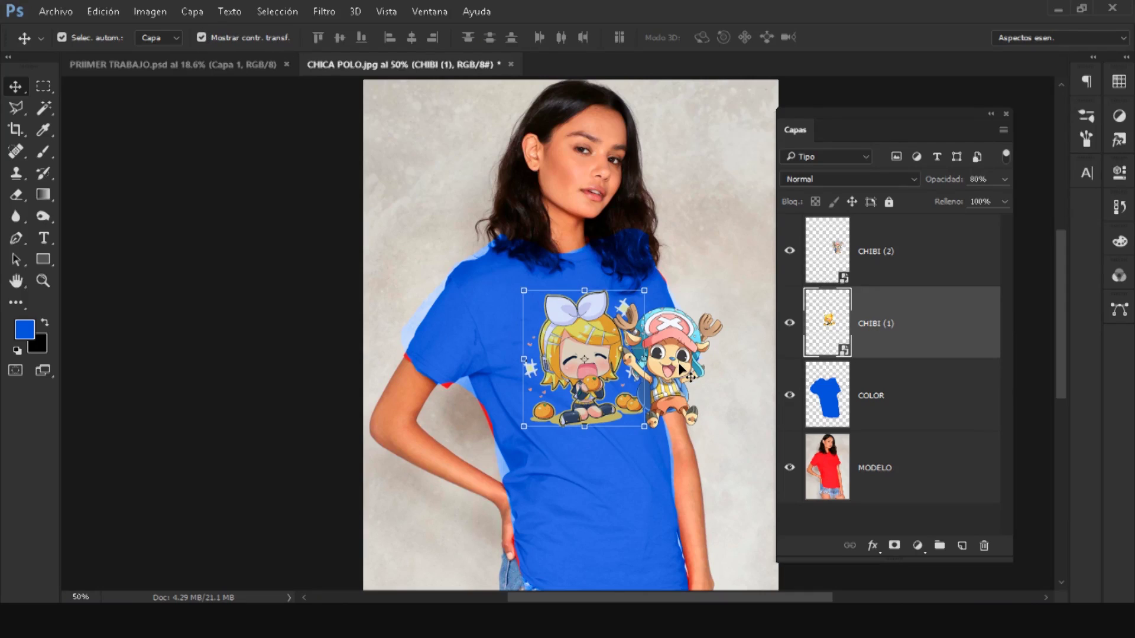
Move CHIBI (2) up to the model's right shoulder and resize it.
left_click_drag(681, 370, 687, 313)
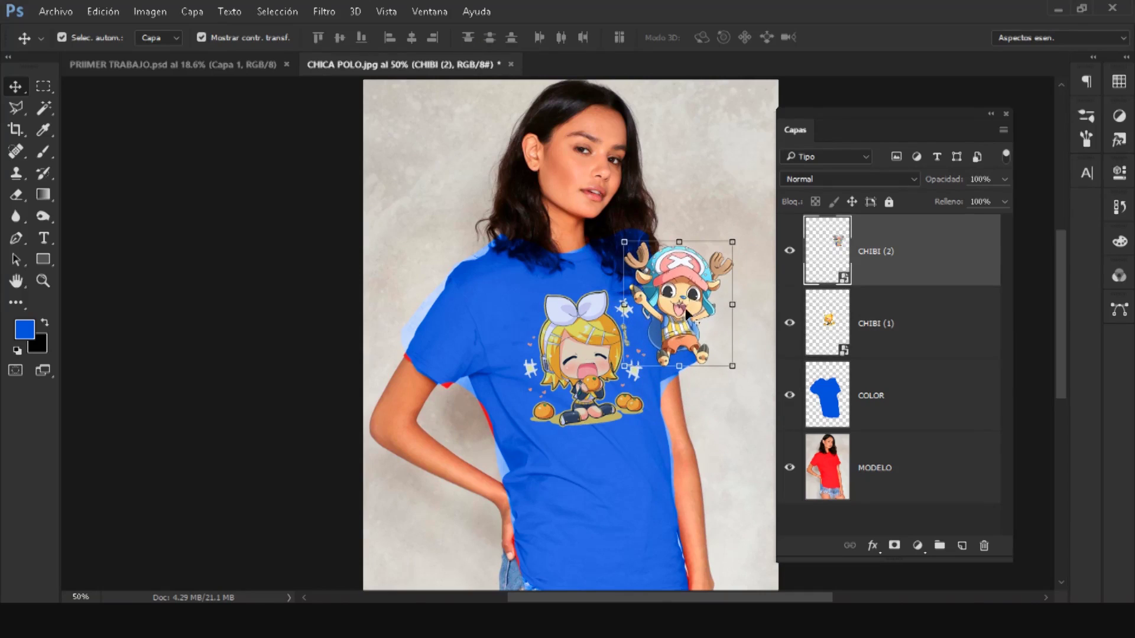
left_click(625, 365)
left_click_drag(625, 369, 621, 377)
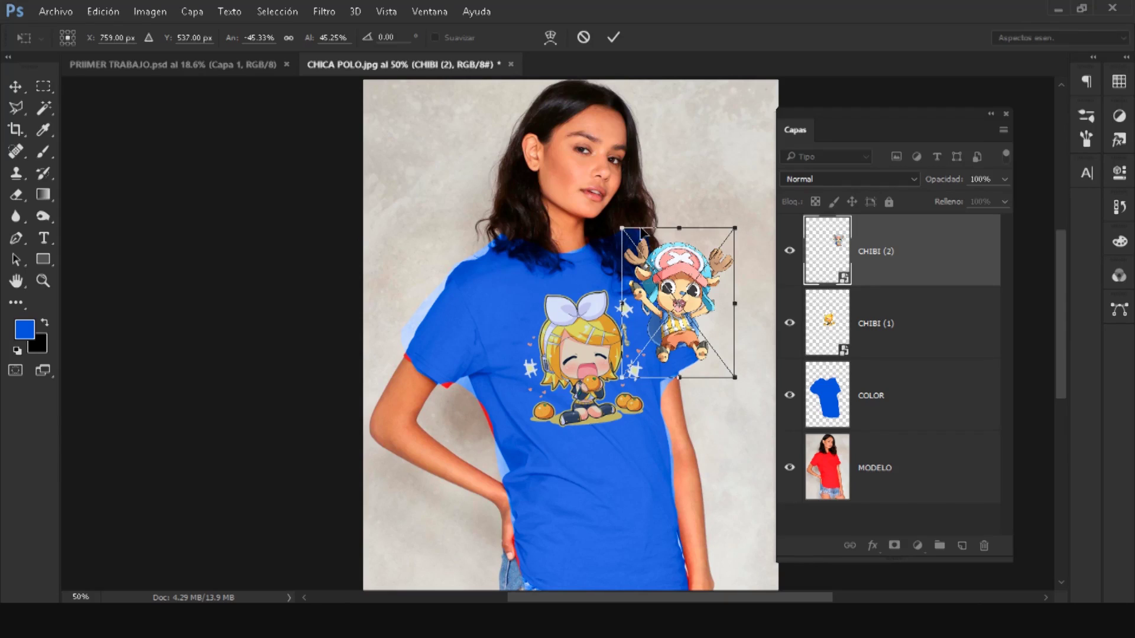
key("Return")
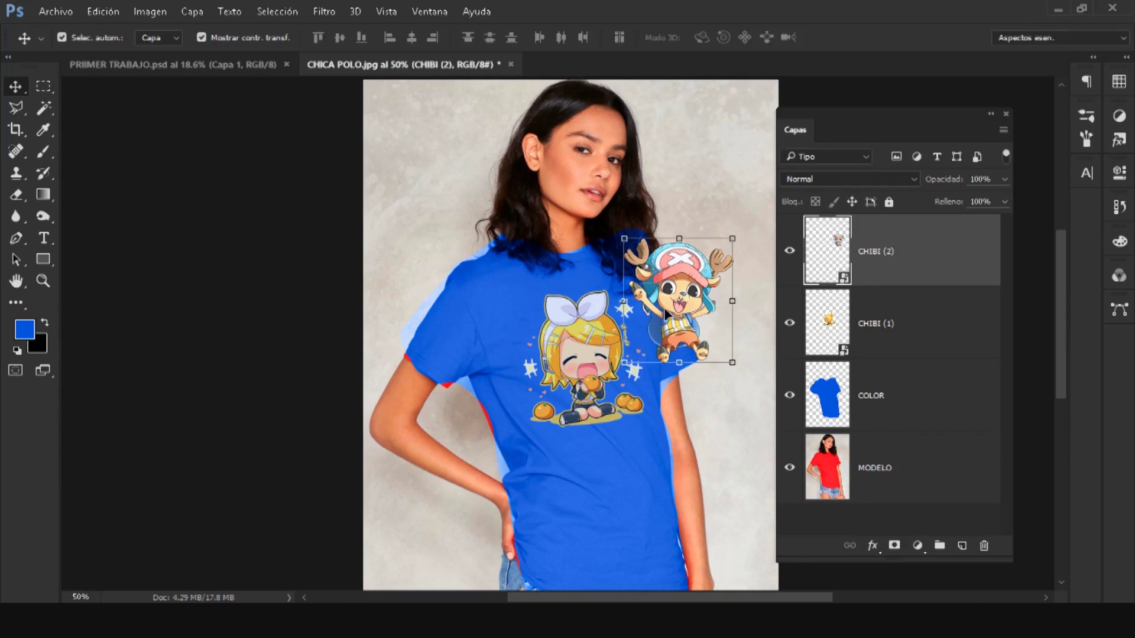
Select CHIBI (1), try a slight rotation, then cancel it.
left_click(603, 349, "ctrl")
key("ctrl+t")
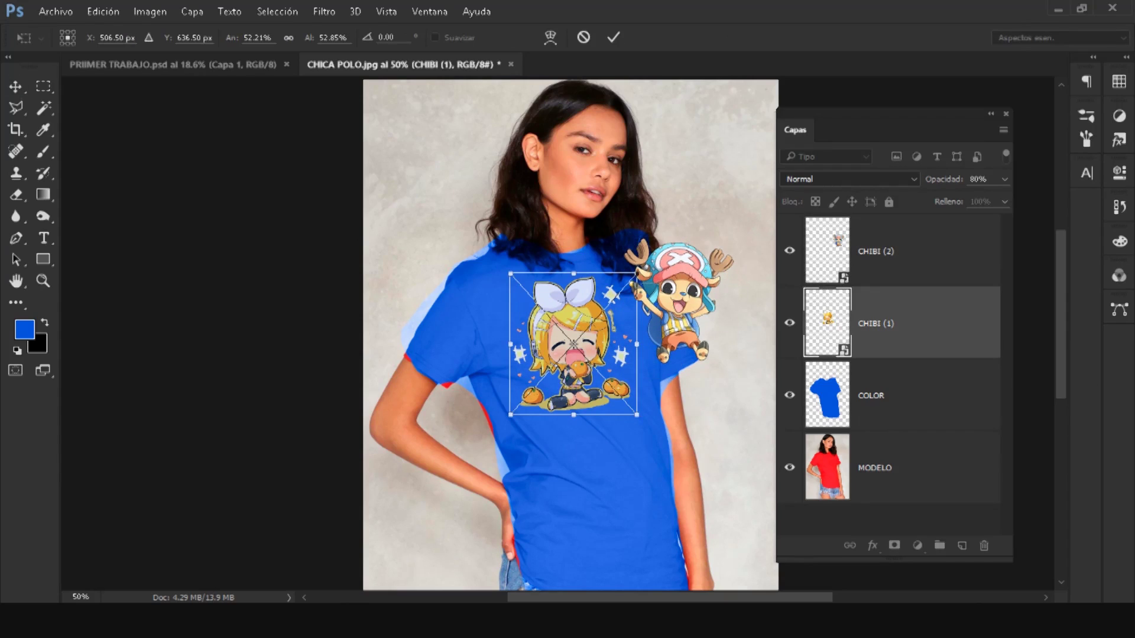
mouse_move(703, 256)
left_mouse_down()
mouse_move(680, 242)
mouse_move(653, 251)
left_mouse_up()
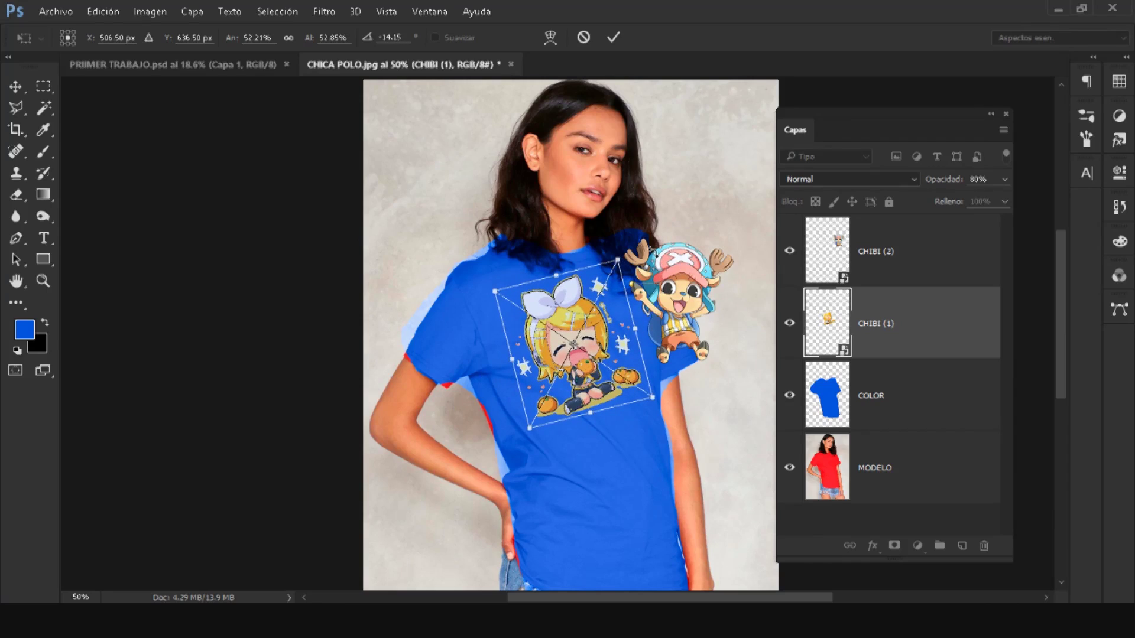
key("Escape")
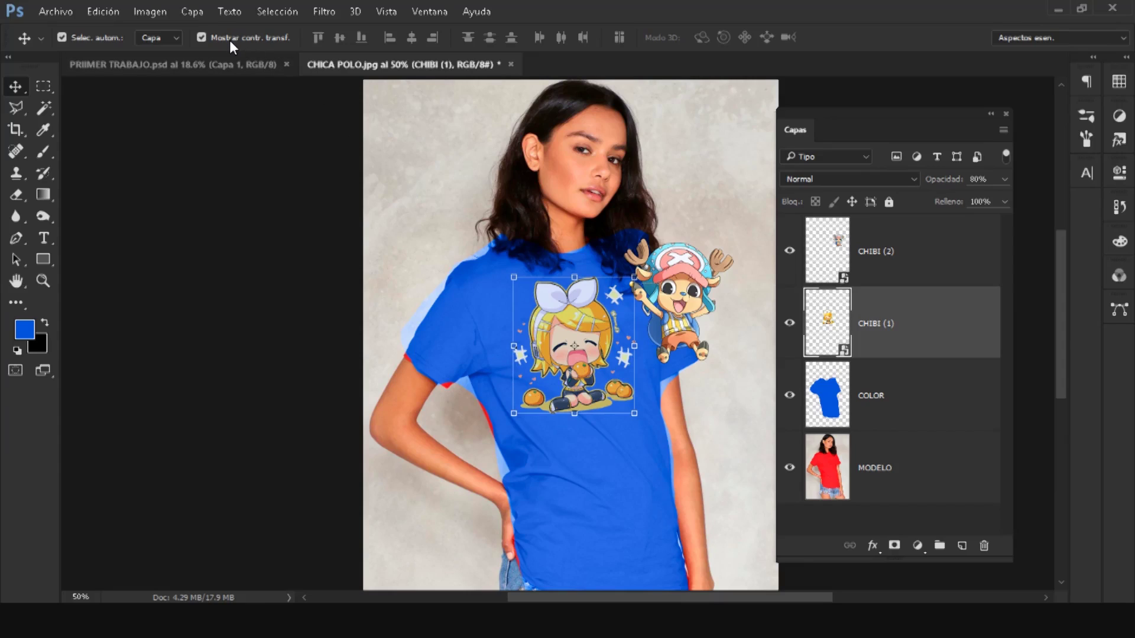
Turn off transform controls, nudge CHIBI (1) slightly down-right, and hide CHIBI (2).
left_click(201, 37)
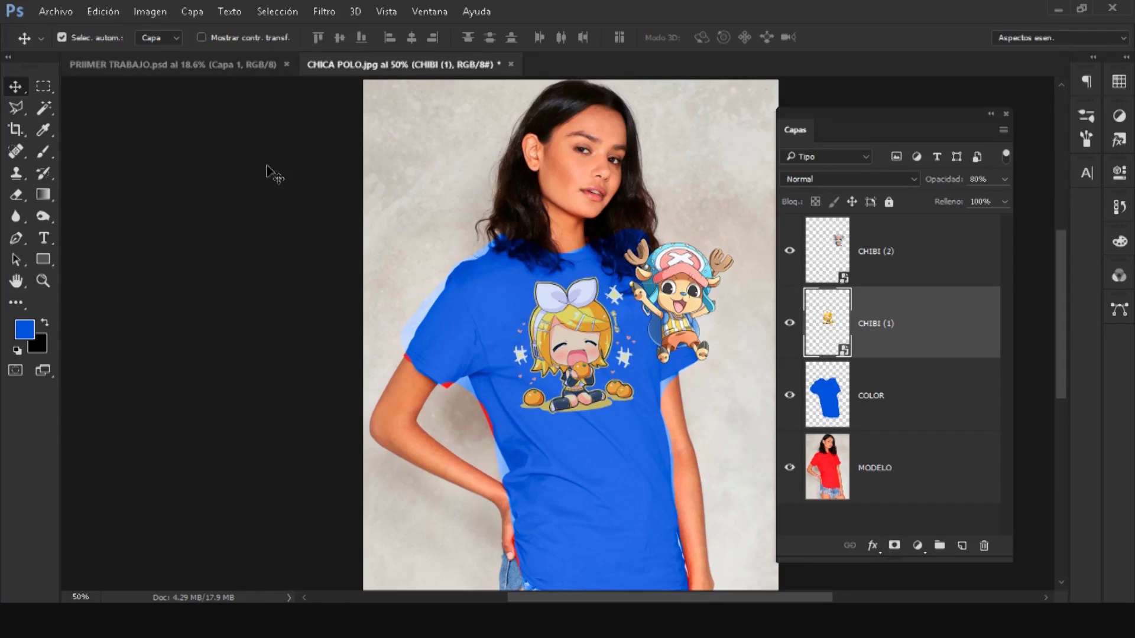
left_click_drag(588, 335, 591, 339)
left_click(789, 250)
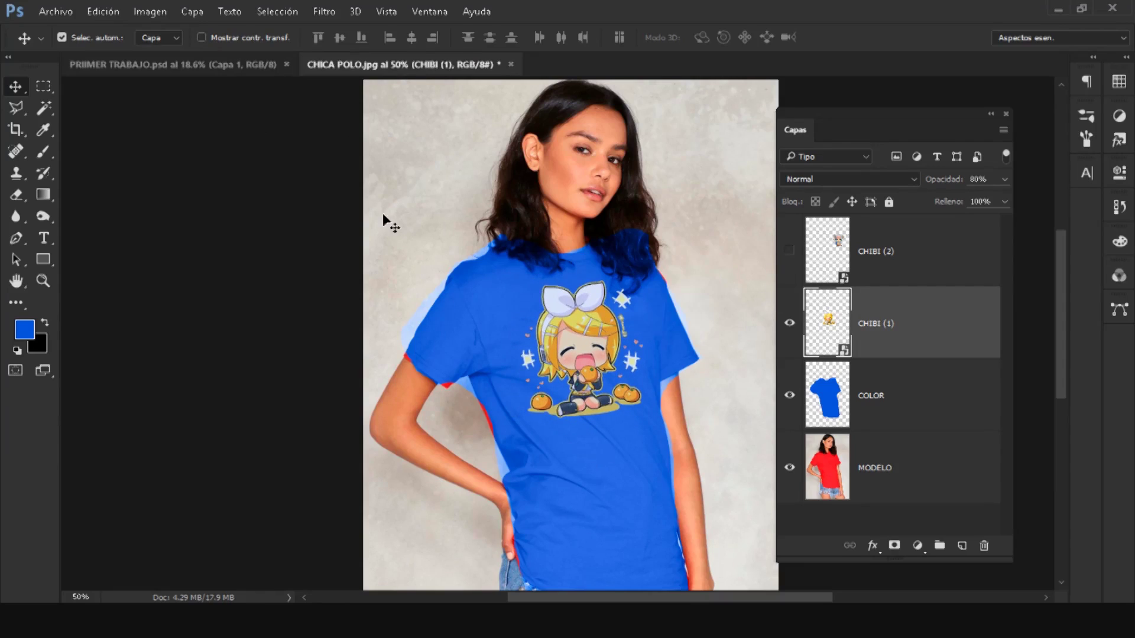
Free-transform CHIBI (1) slightly smaller and centre it on the shirt's chest.
left_click(104, 11)
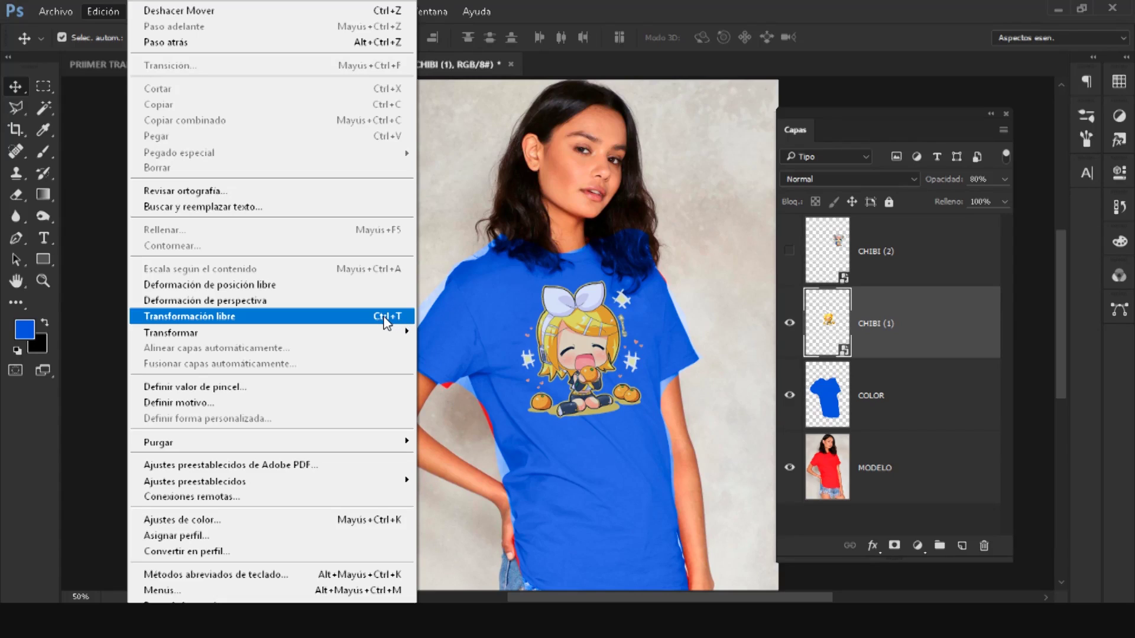
left_click(354, 322)
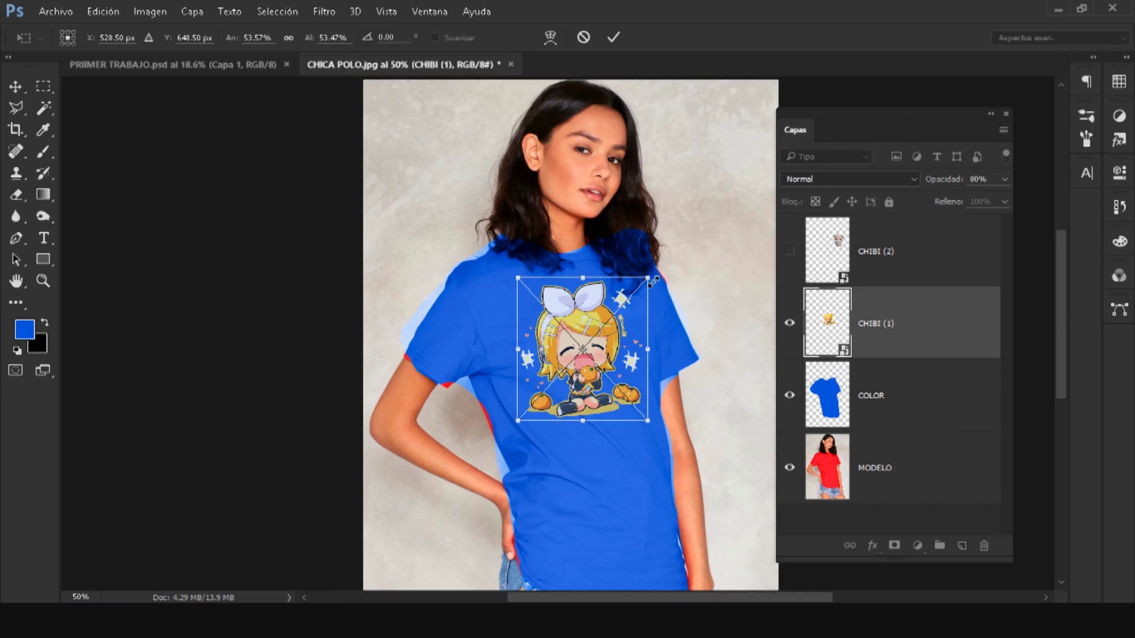
left_click_drag(647, 278, 631, 295)
left_click_drag(604, 370, 620, 350)
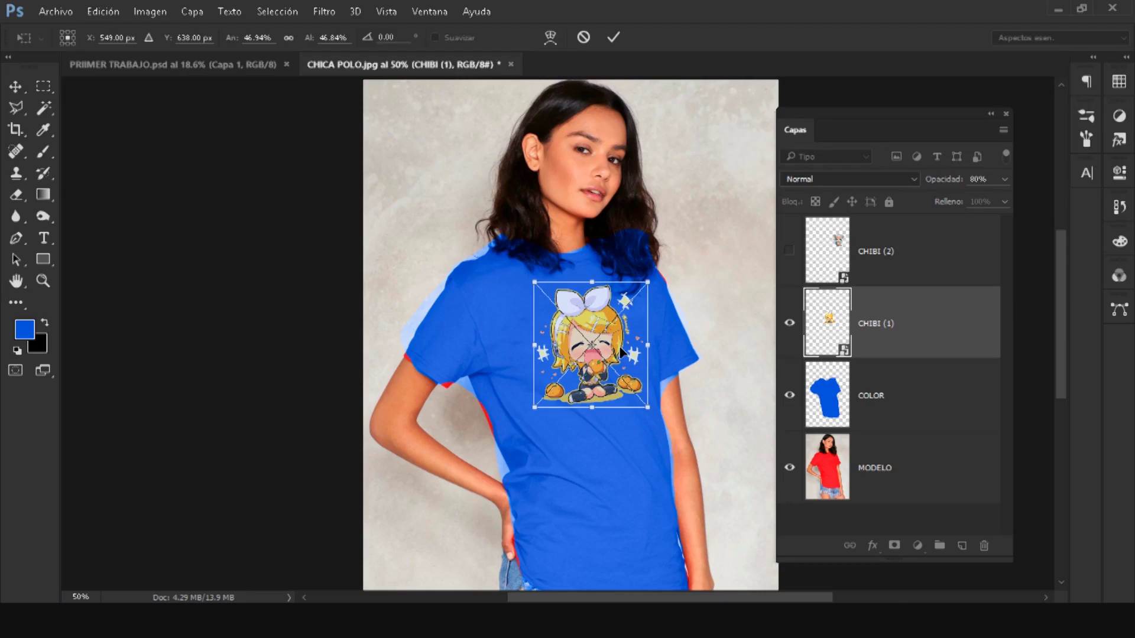
key("Return")
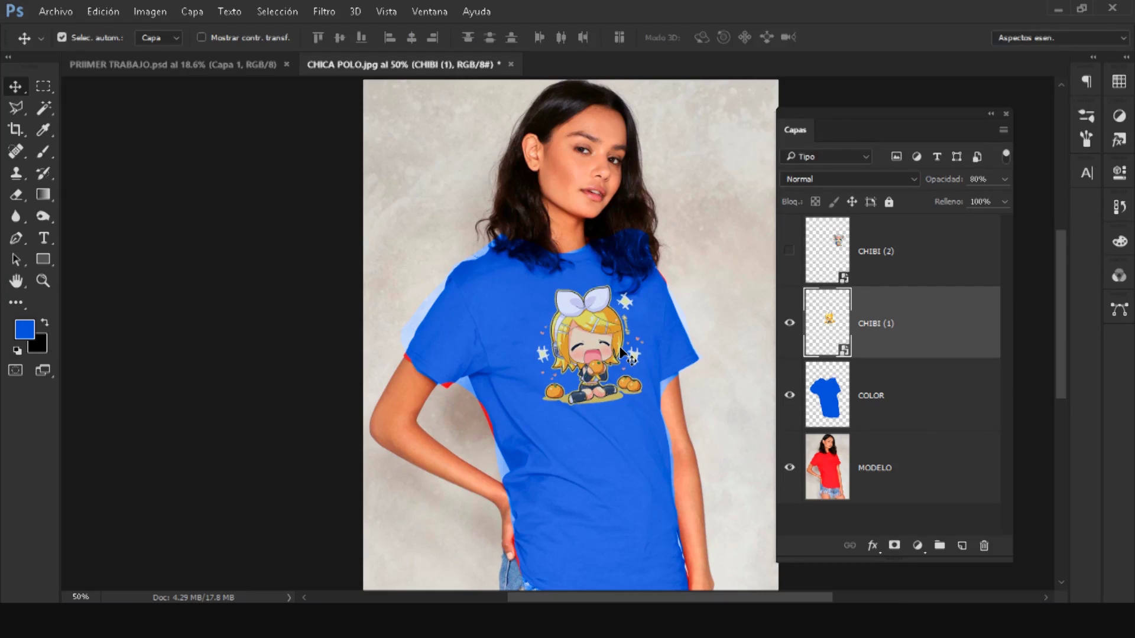
Show the Chopper chibi, shrink it slightly, and place it by the right shoulder.
left_click(789, 251)
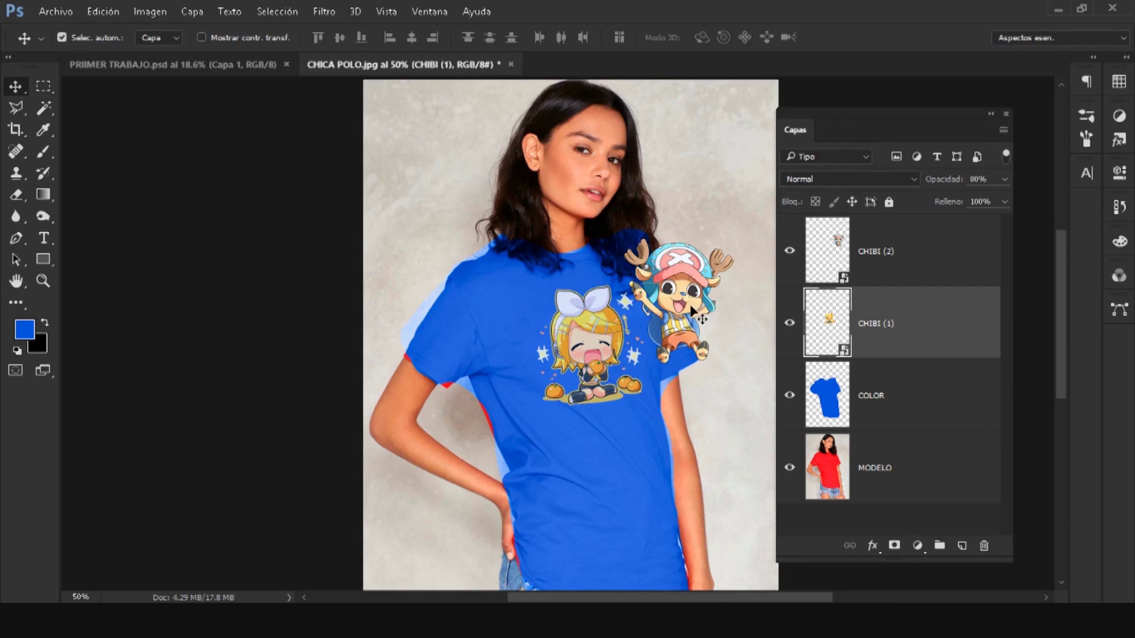
left_click_drag(692, 308, 492, 319)
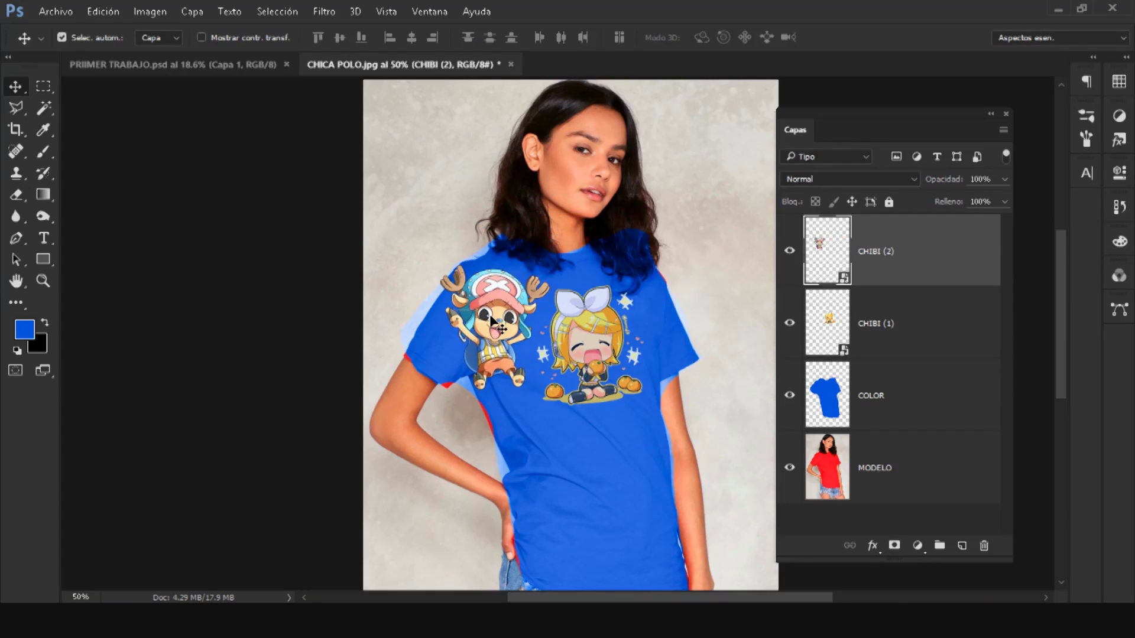
key("ctrl+t")
left_click_drag(498, 296, 654, 236)
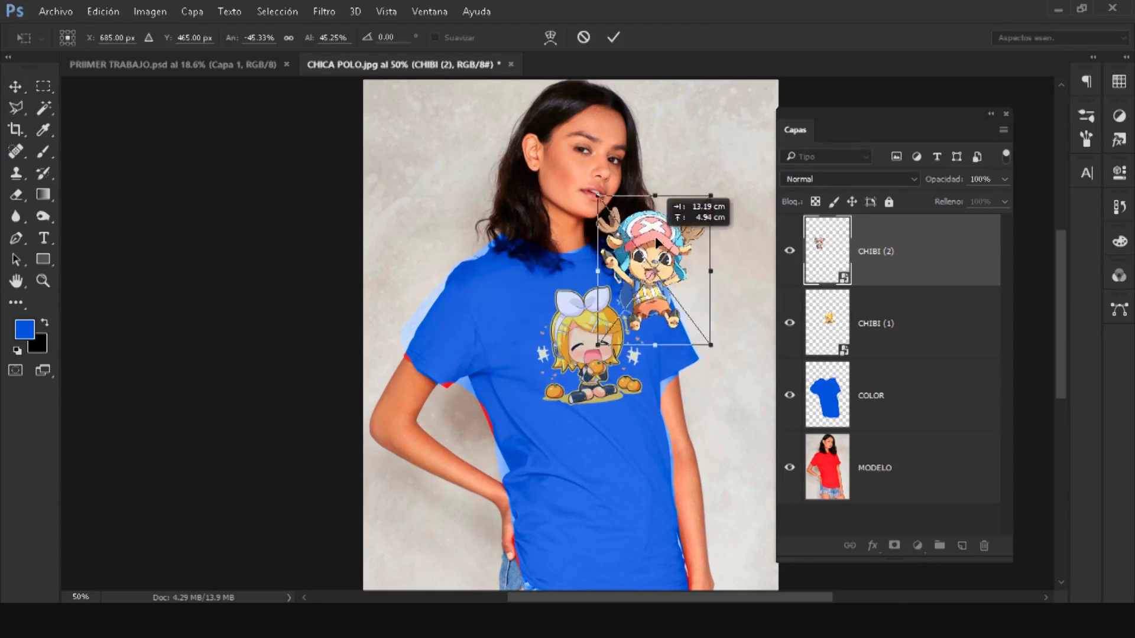
left_click_drag(597, 195, 613, 207)
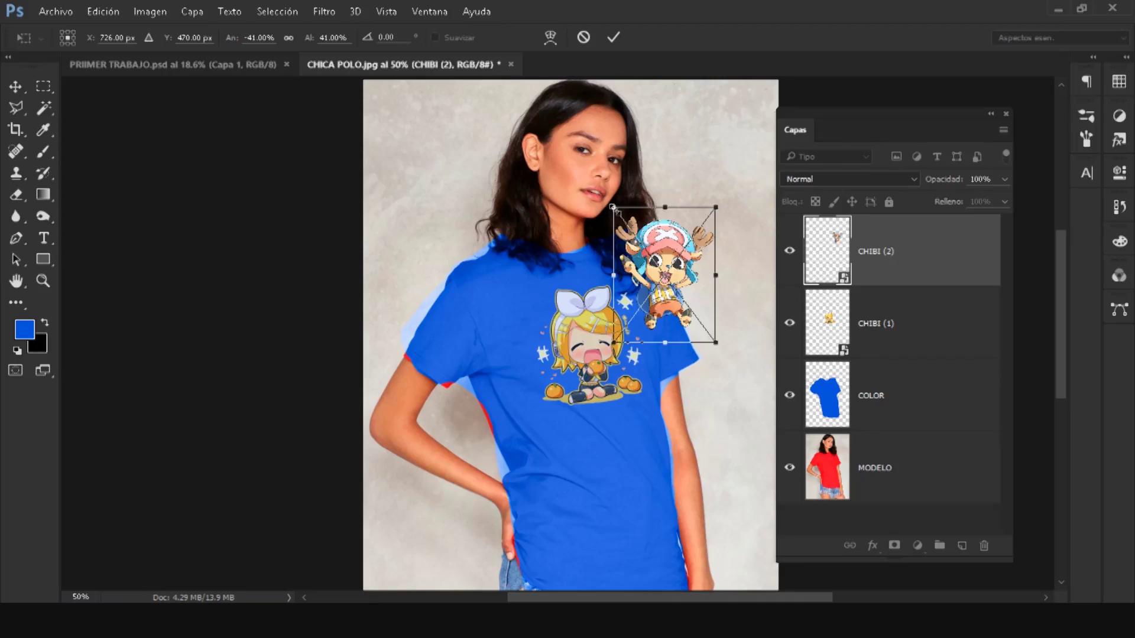
double_click(633, 269)
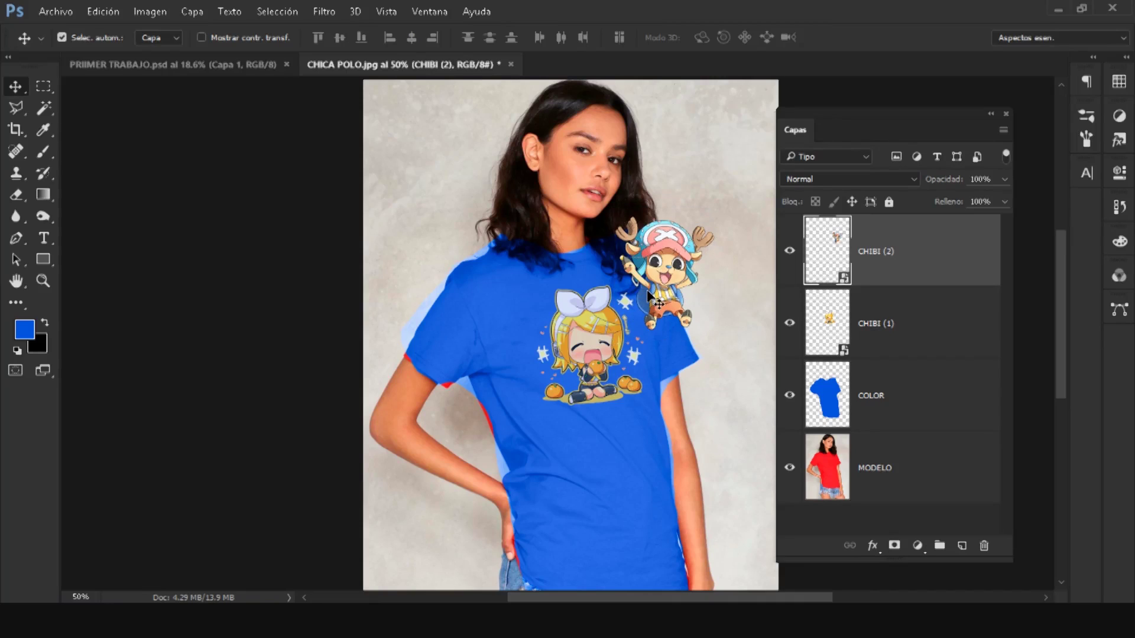
Nudge the Rin and Chopper chibis into better positions on the chest.
left_click_drag(582, 357, 573, 365)
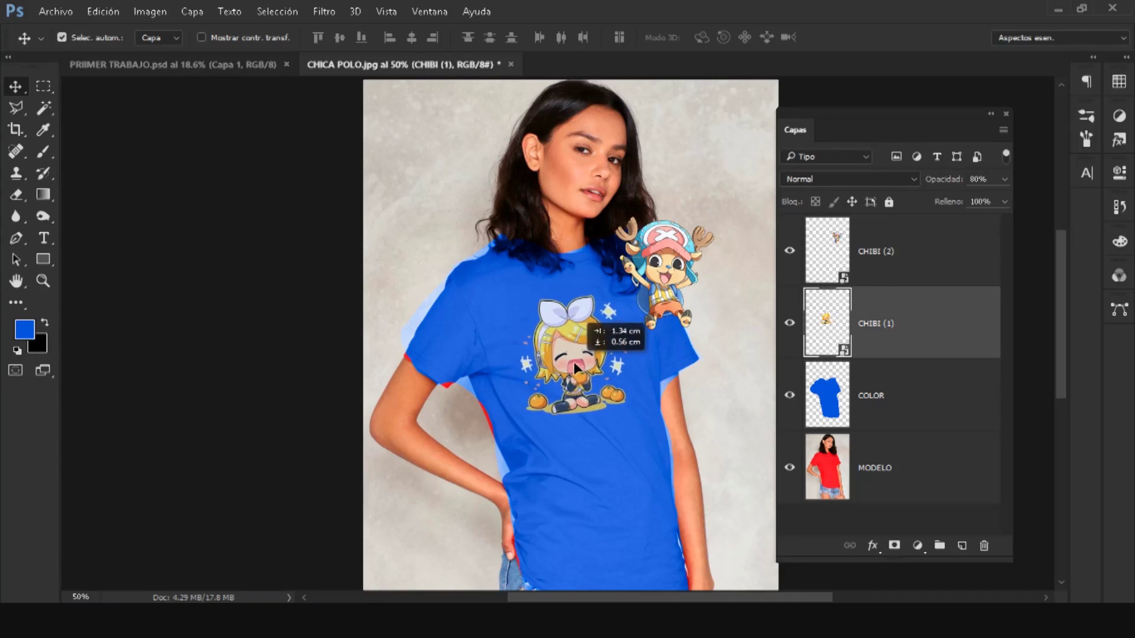
left_click_drag(662, 284, 677, 296)
left_click_drag(617, 360, 631, 350)
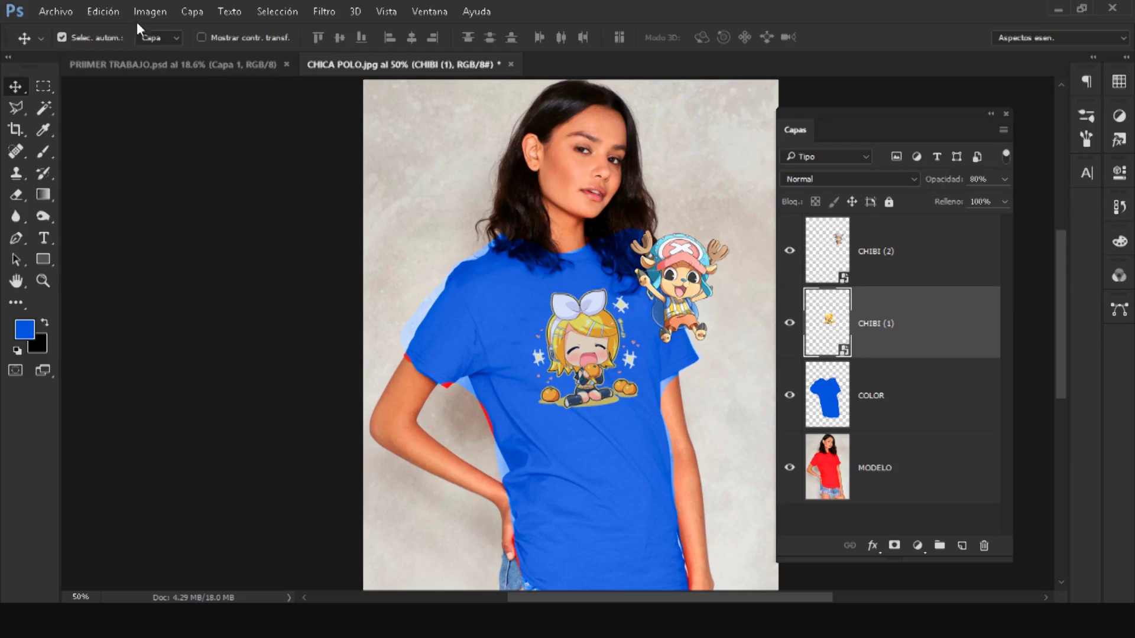
left_click(105, 12)
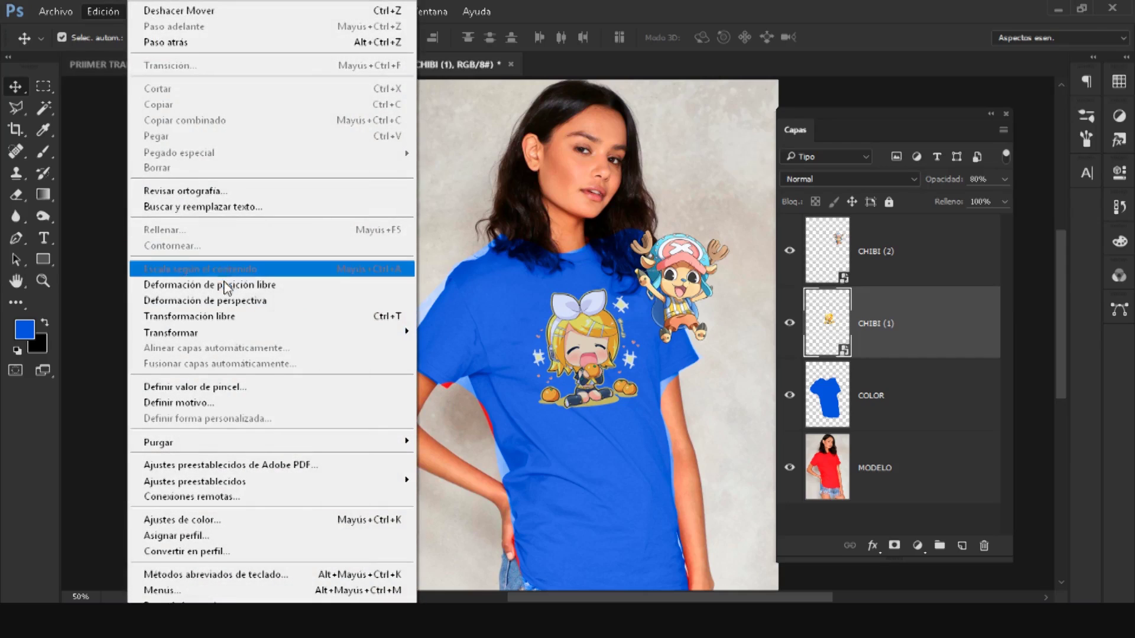
left_click(225, 317)
key("Return")
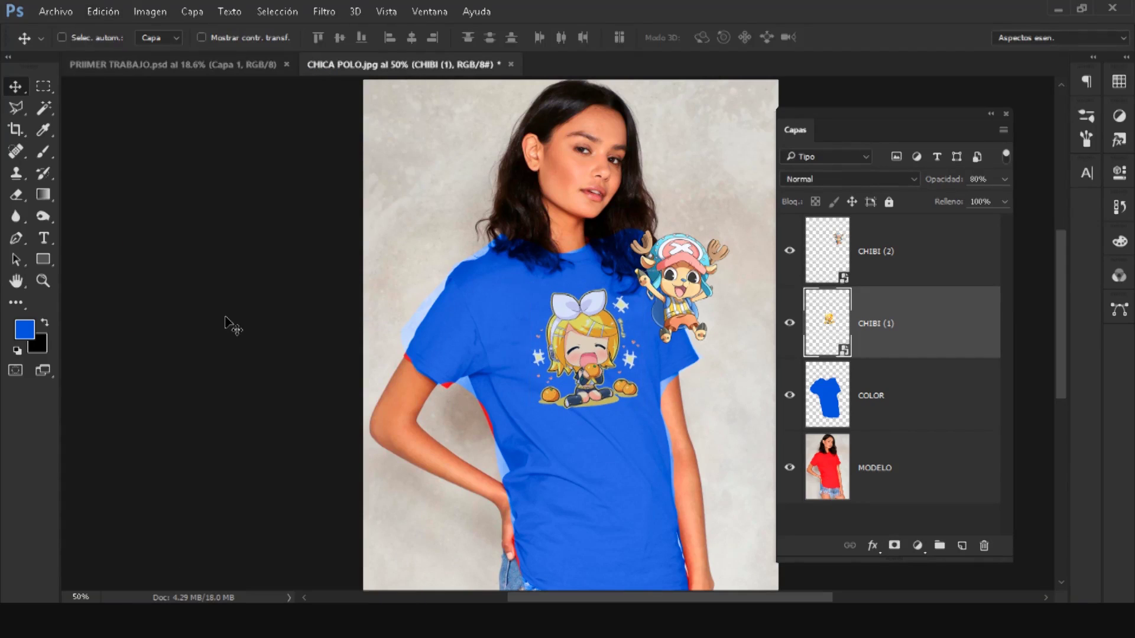
Move the Rin chibi higher on the chest and commit its final position.
key("ctrl+t")
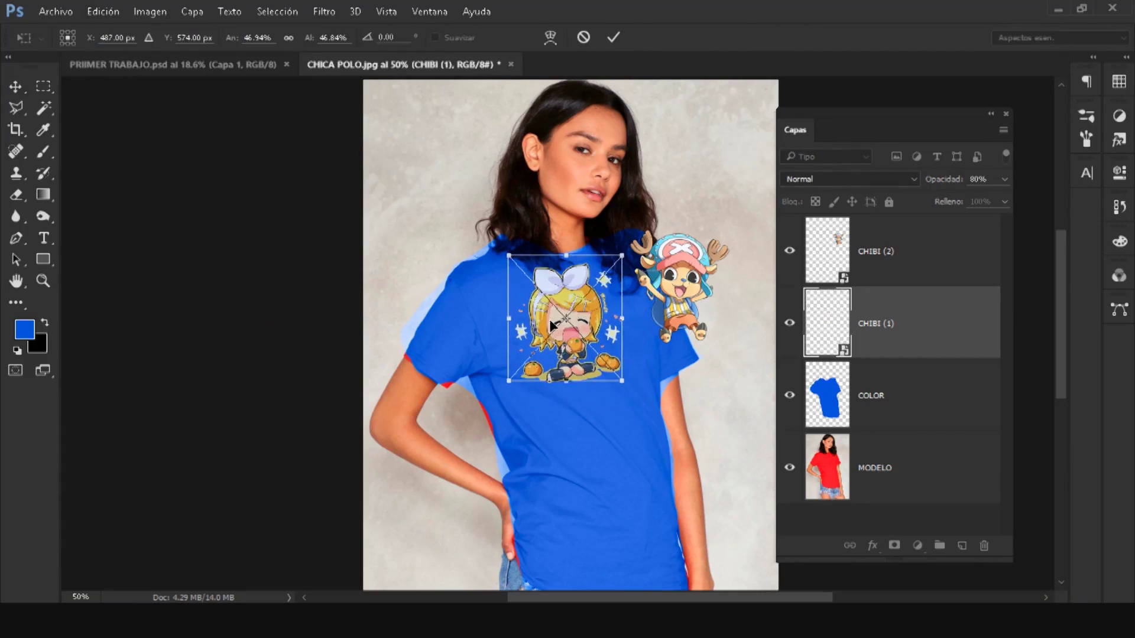
left_click_drag(582, 376, 562, 346)
key("Return")
key("ctrl+t")
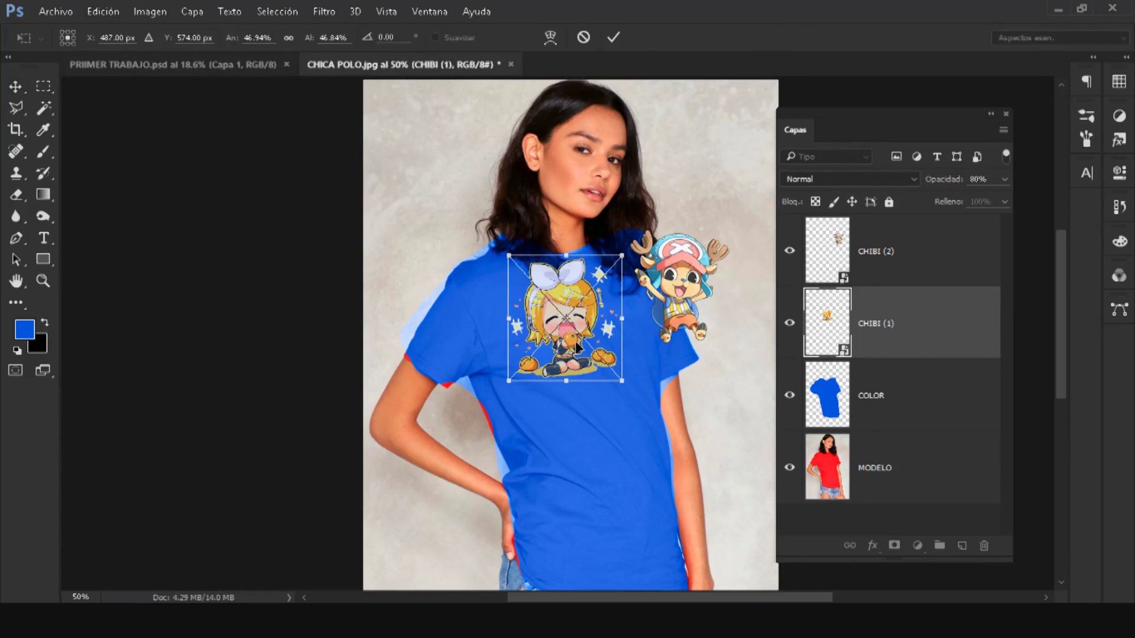
key("Return")
key("ctrl+t")
key("Return")
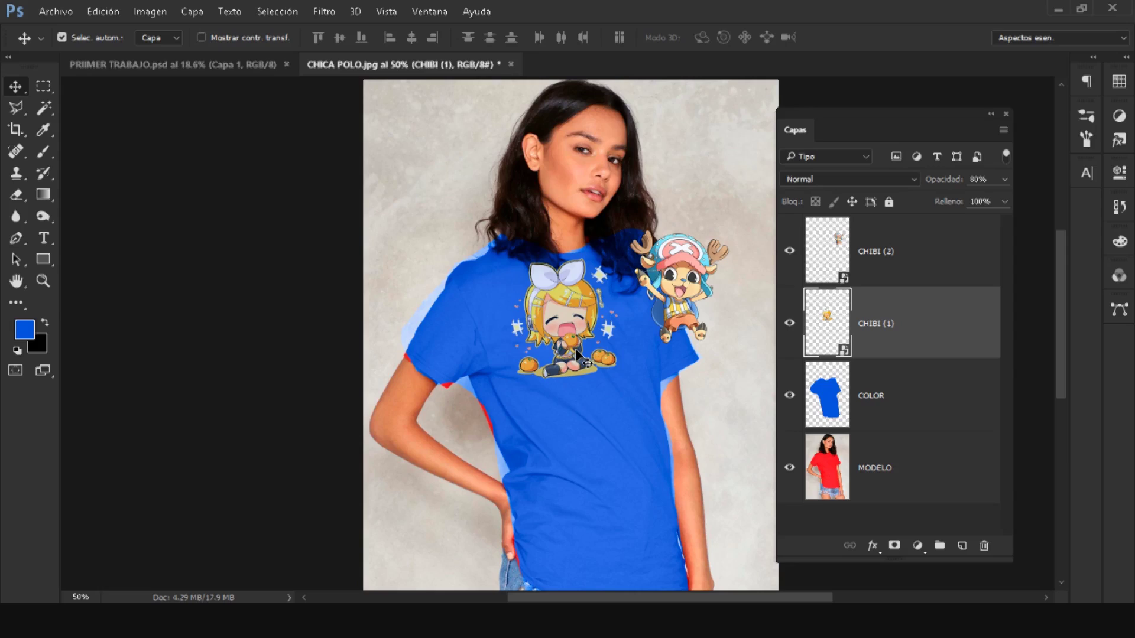
key("ctrl+t")
key("Return")
Hide the Rin chibi and move the upright Chopper chibi to the shirt centre.
left_click(789, 323)
left_click(789, 251)
left_click_drag(696, 288, 579, 312)
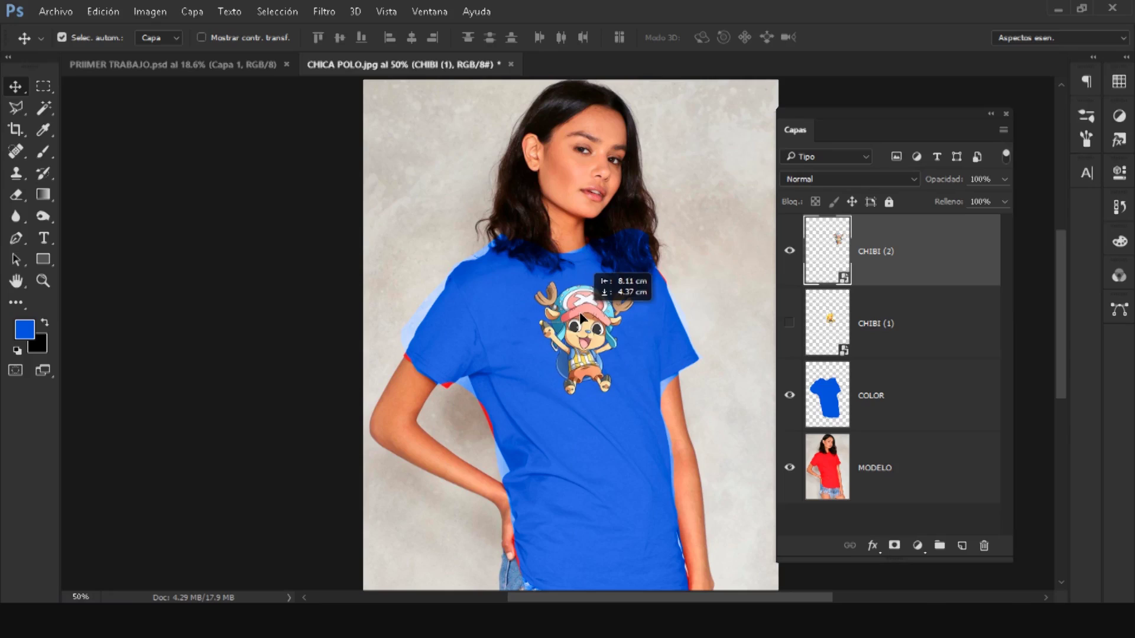
key("ctrl+t")
mouse_move(666, 380)
left_mouse_down()
mouse_move(680, 361)
mouse_move(636, 452)
left_mouse_up()
key("Escape")
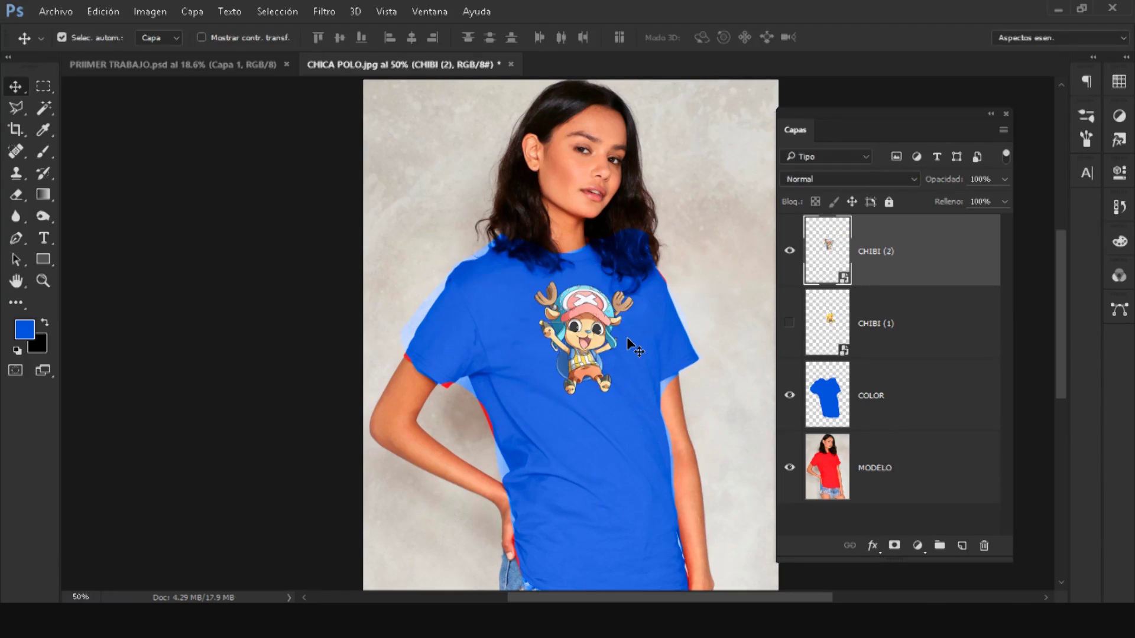
Fine-tune the Chopper chibi's angle and position at the chest centre, then show blend modes.
key("ctrl+t")
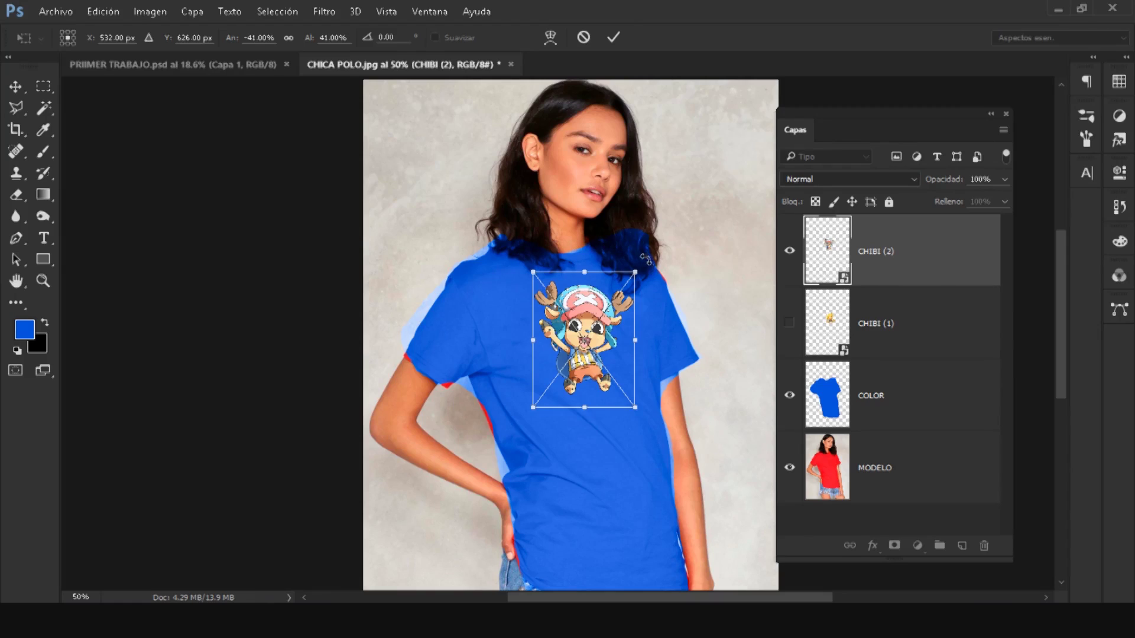
mouse_move(651, 263)
left_mouse_down()
mouse_move(575, 459)
mouse_move(614, 255)
mouse_move(636, 271)
left_mouse_up()
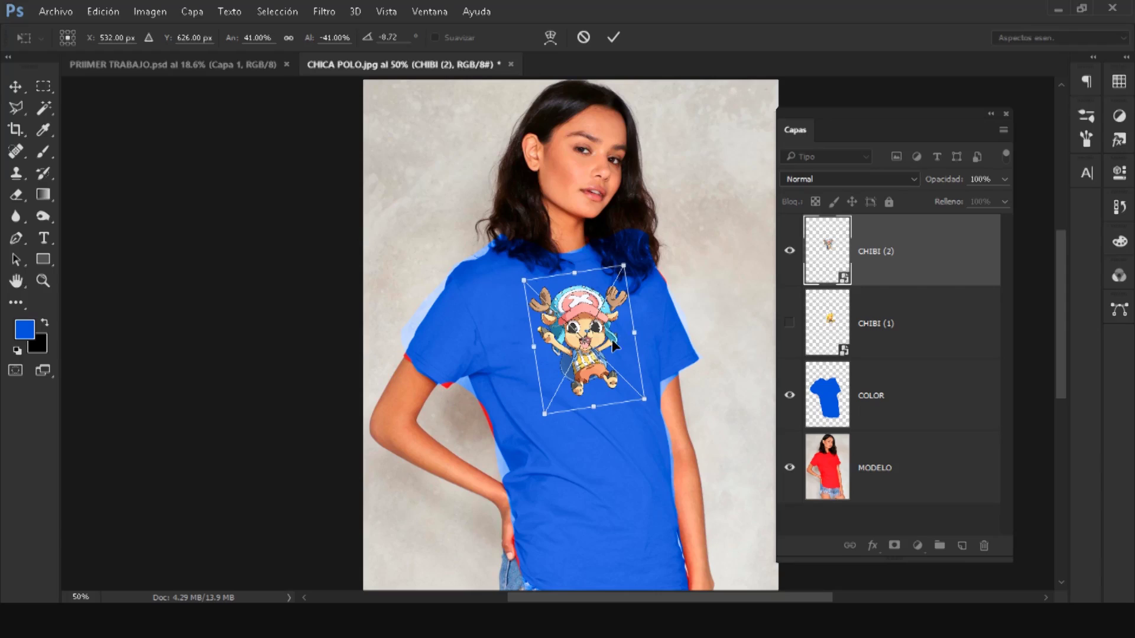
left_click_drag(612, 339, 629, 348)
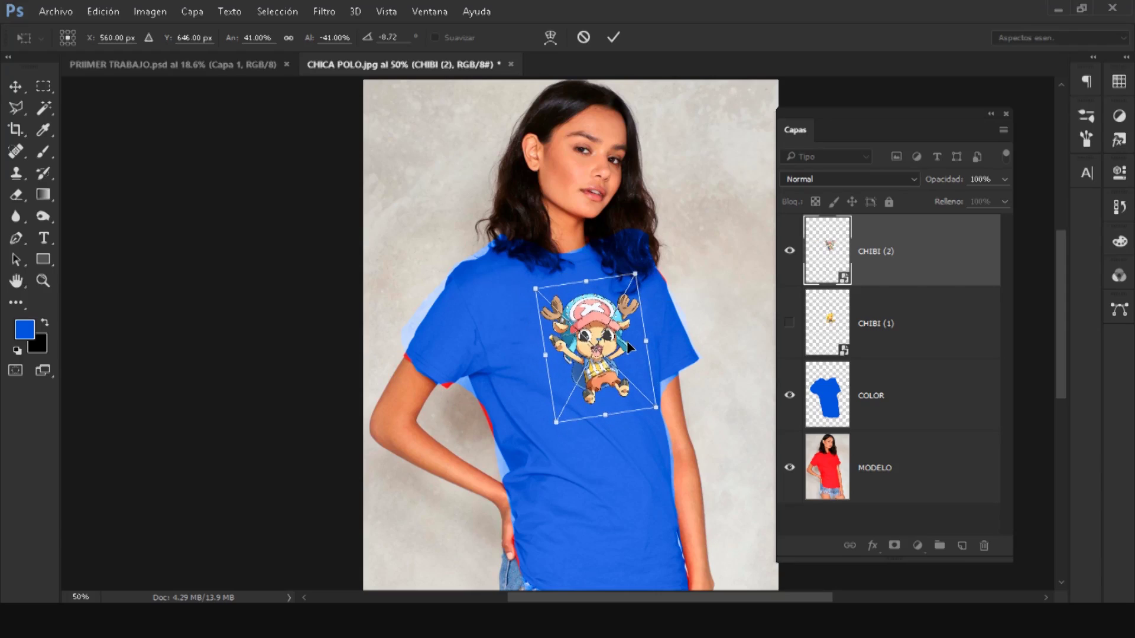
key("Return")
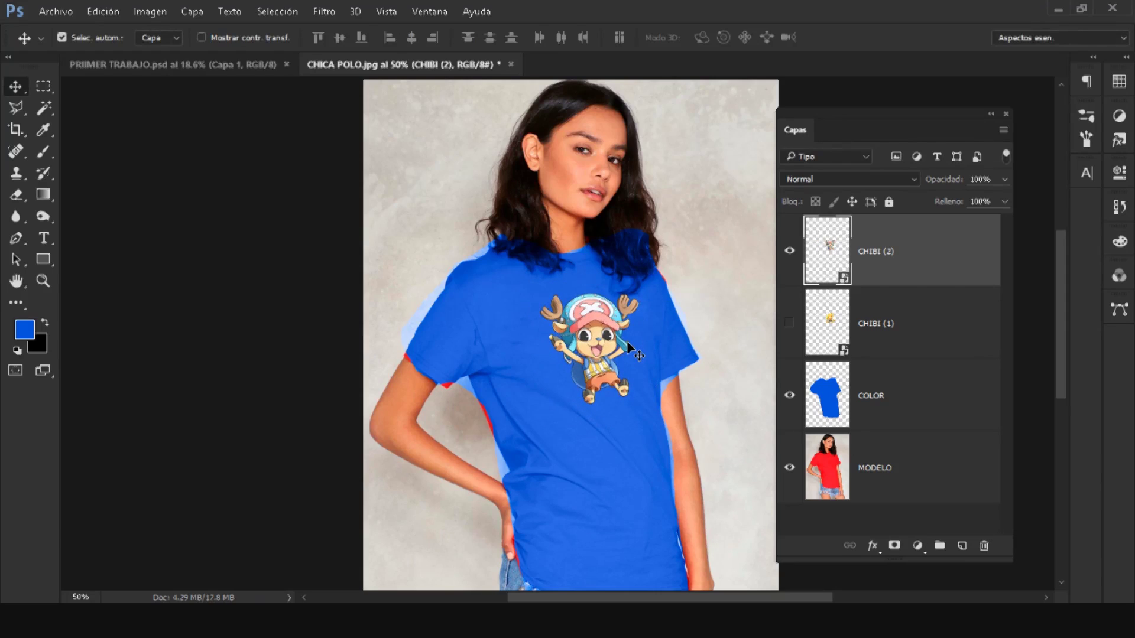
key("ctrl+t")
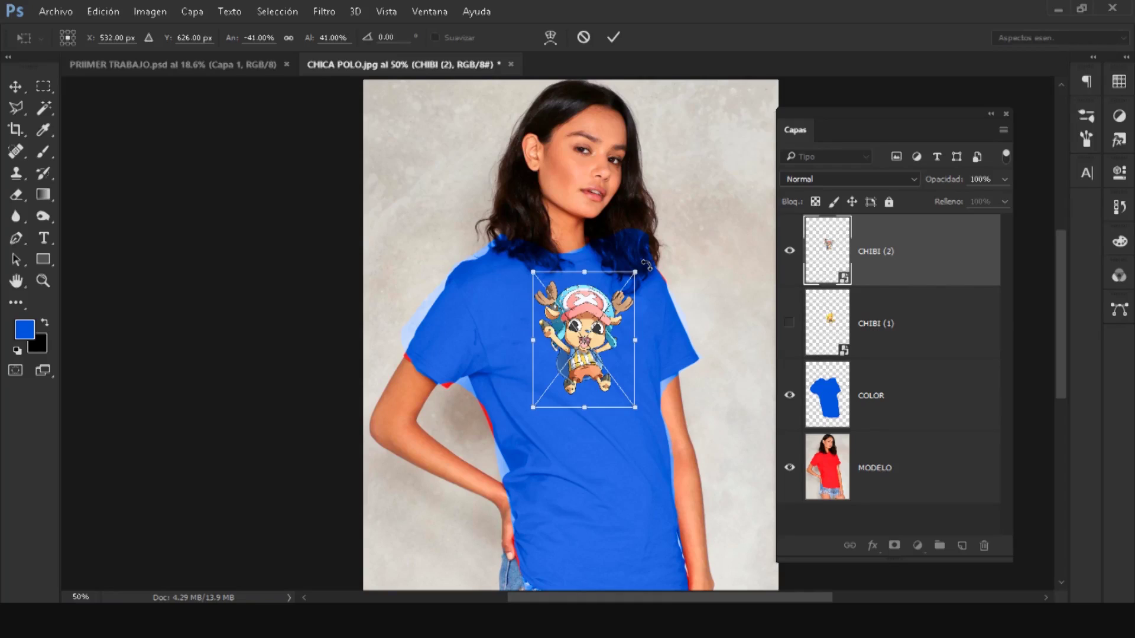
left_click_drag(646, 264, 666, 288)
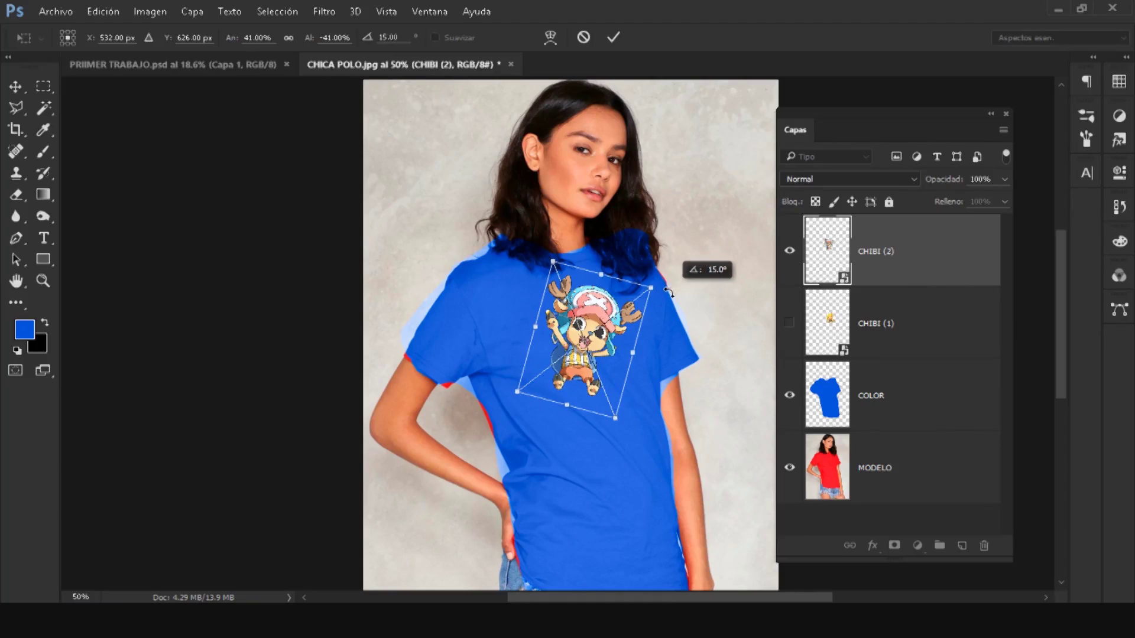
mouse_move(666, 287)
left_mouse_down()
mouse_move(693, 361)
mouse_move(597, 437)
mouse_move(509, 356)
mouse_move(520, 248)
mouse_move(623, 262)
mouse_move(652, 324)
mouse_move(608, 243)
mouse_move(662, 325)
mouse_move(618, 249)
mouse_move(632, 275)
mouse_move(616, 298)
left_mouse_up()
key("Return")
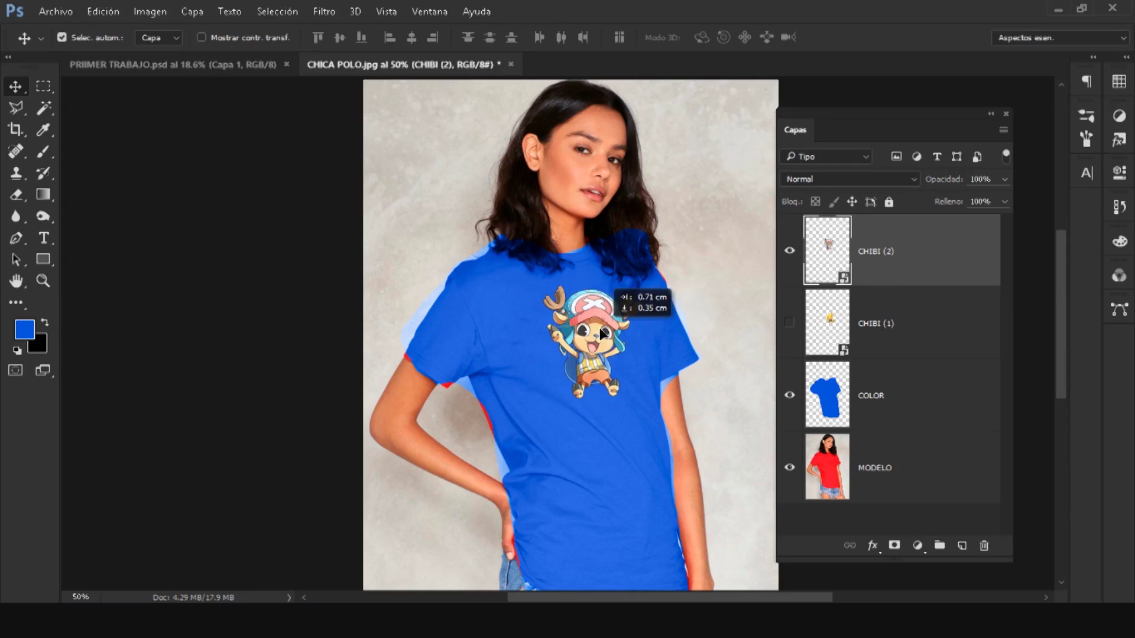
left_click(831, 179)
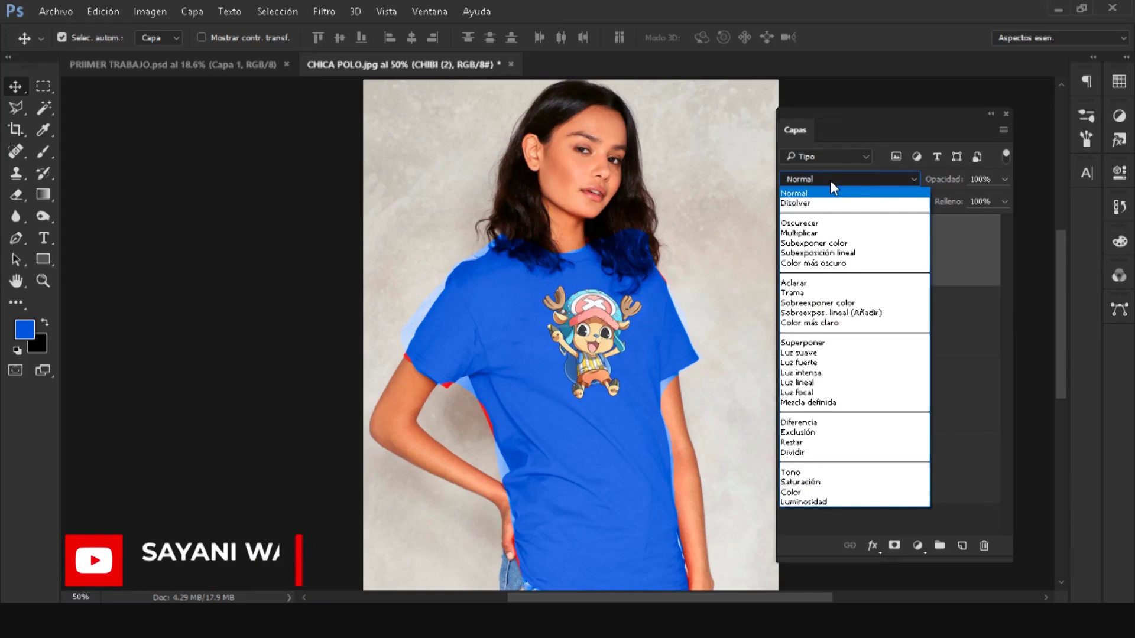
Set the Chopper chibi layer to Color más claro and fit the photo in view.
left_click(820, 324)
key("ctrl+0")
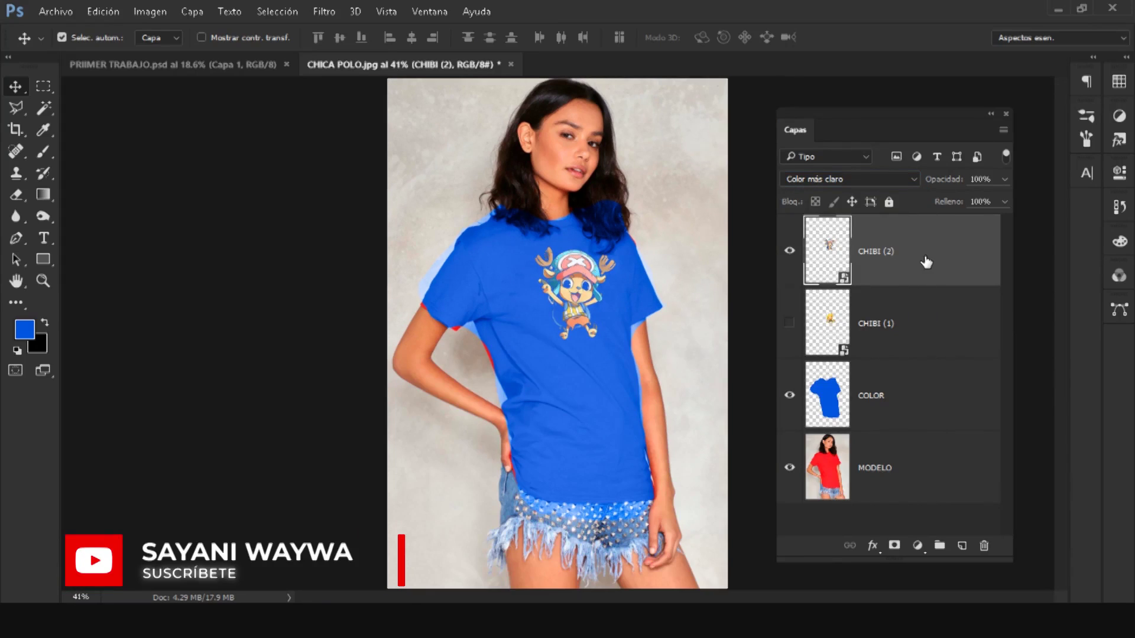